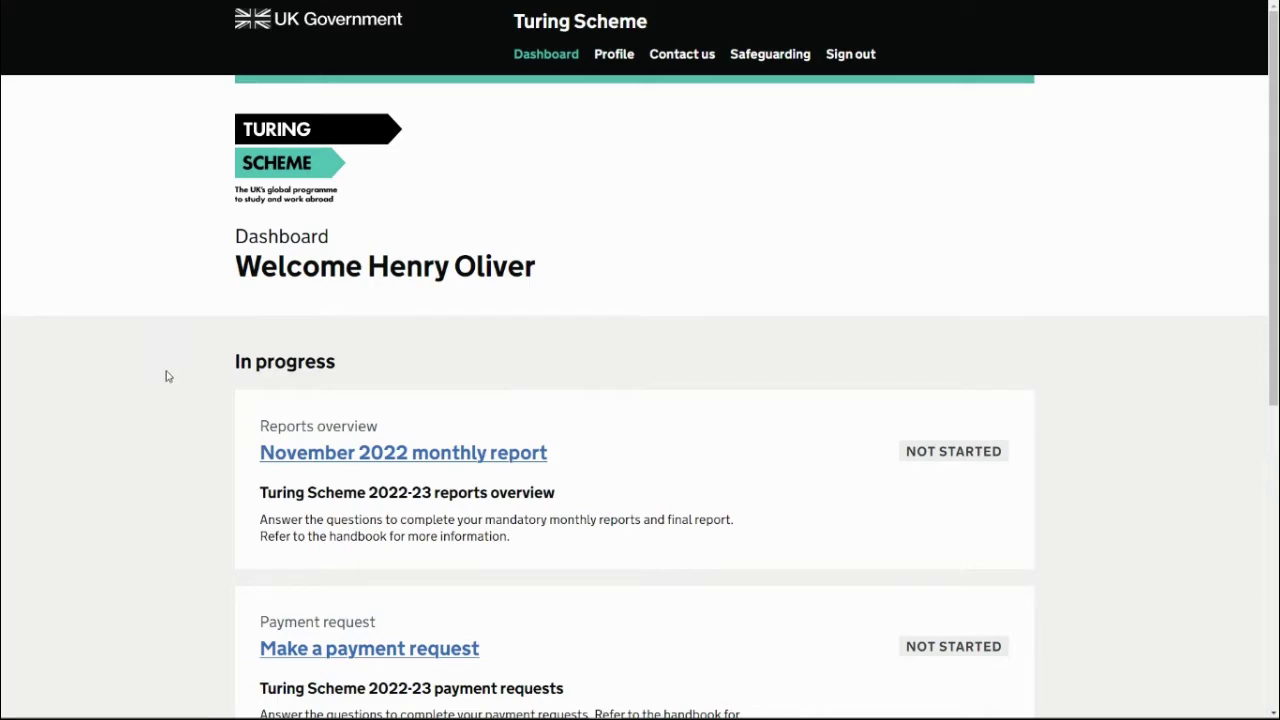
Open the overview of the approved Turing Scheme application listed under Completed
middle_click(165, 375)
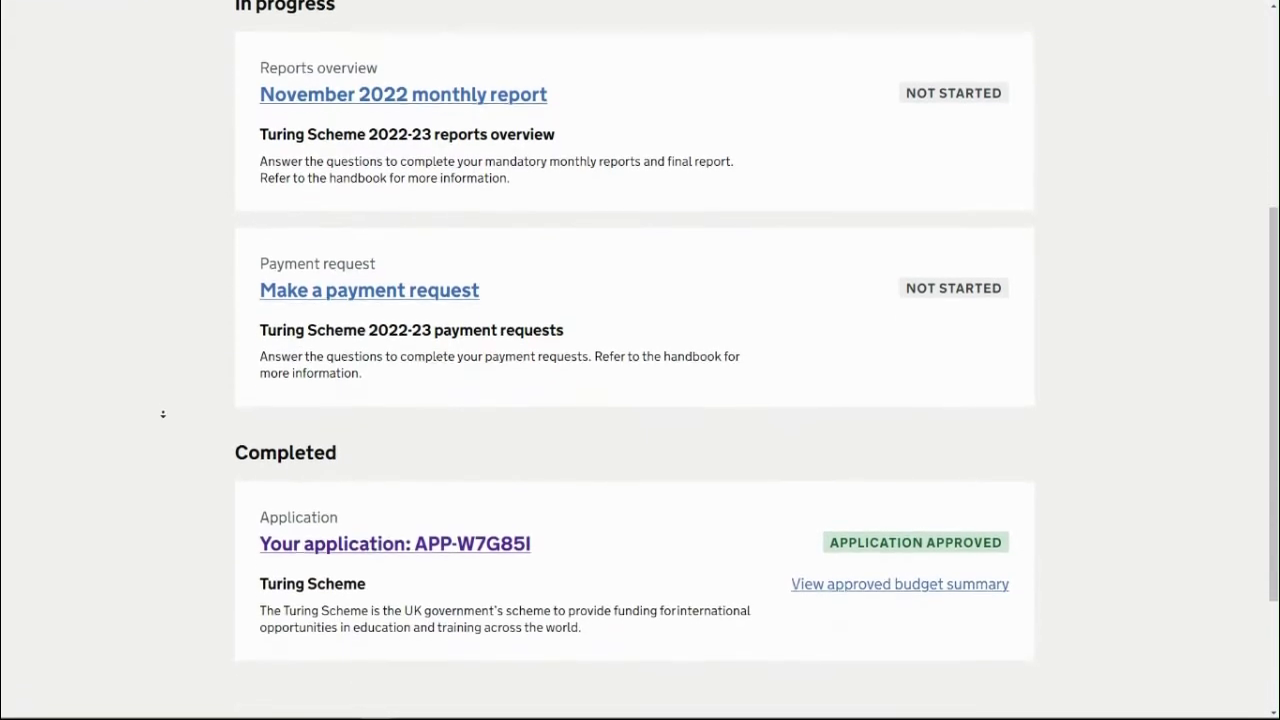
click(163, 417)
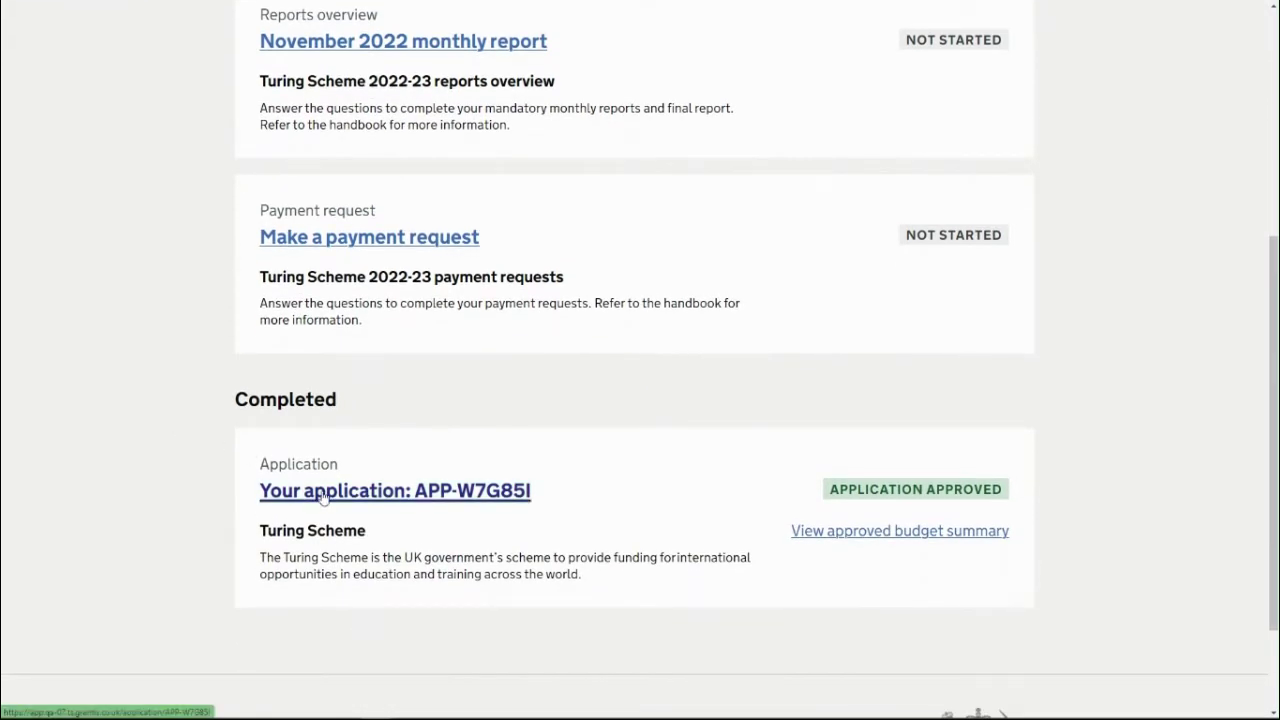
click(323, 494)
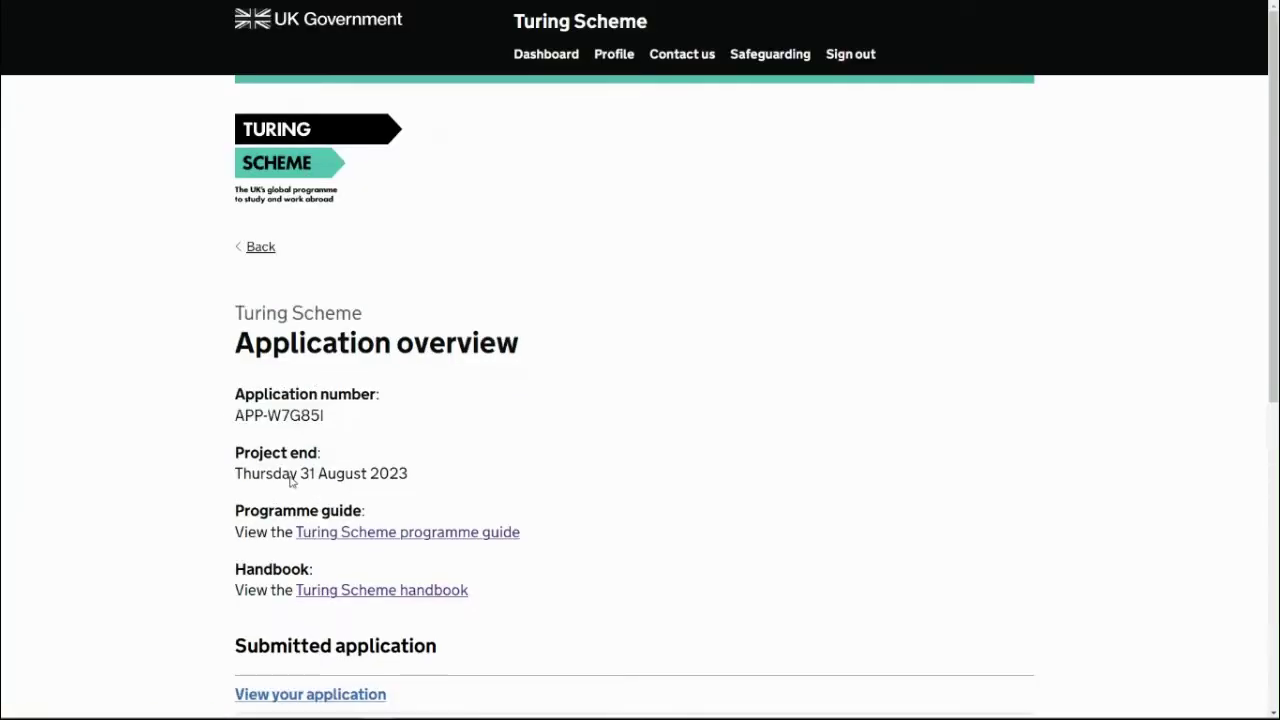
Start the participants list and mobility groups update, choosing "Add or update participants list", and save to continue
middle_click(160, 356)
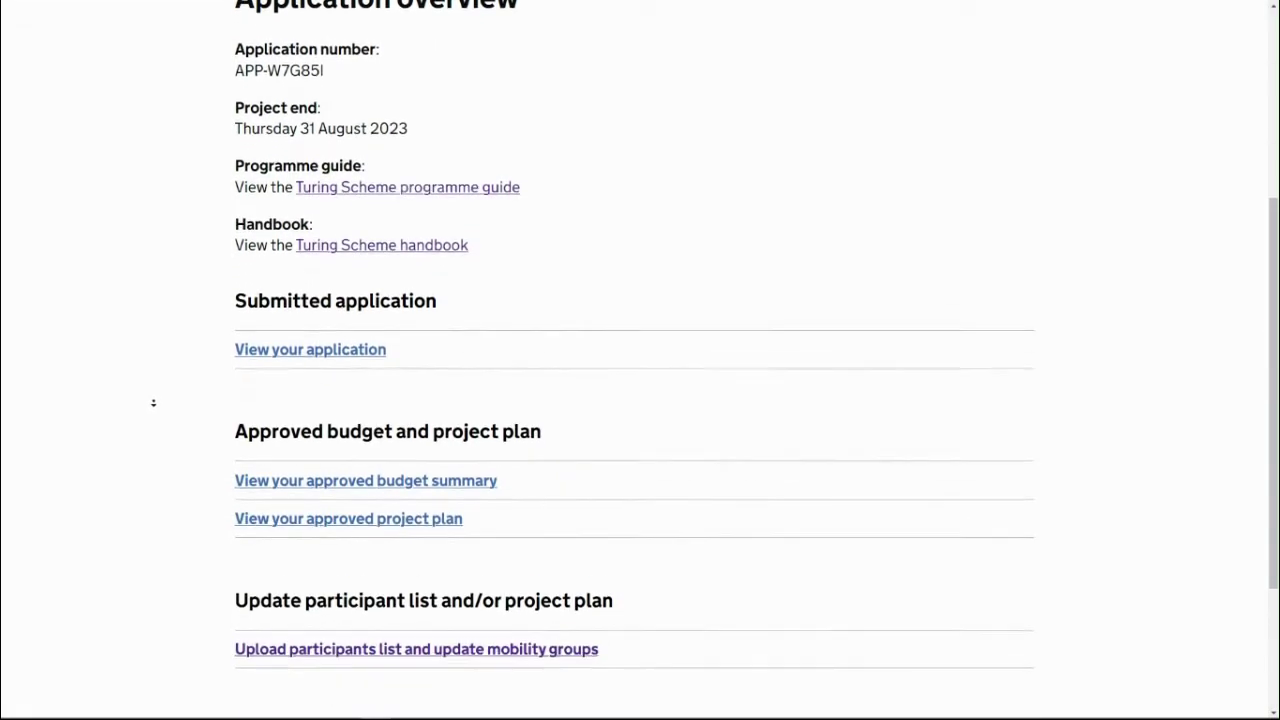
click(166, 410)
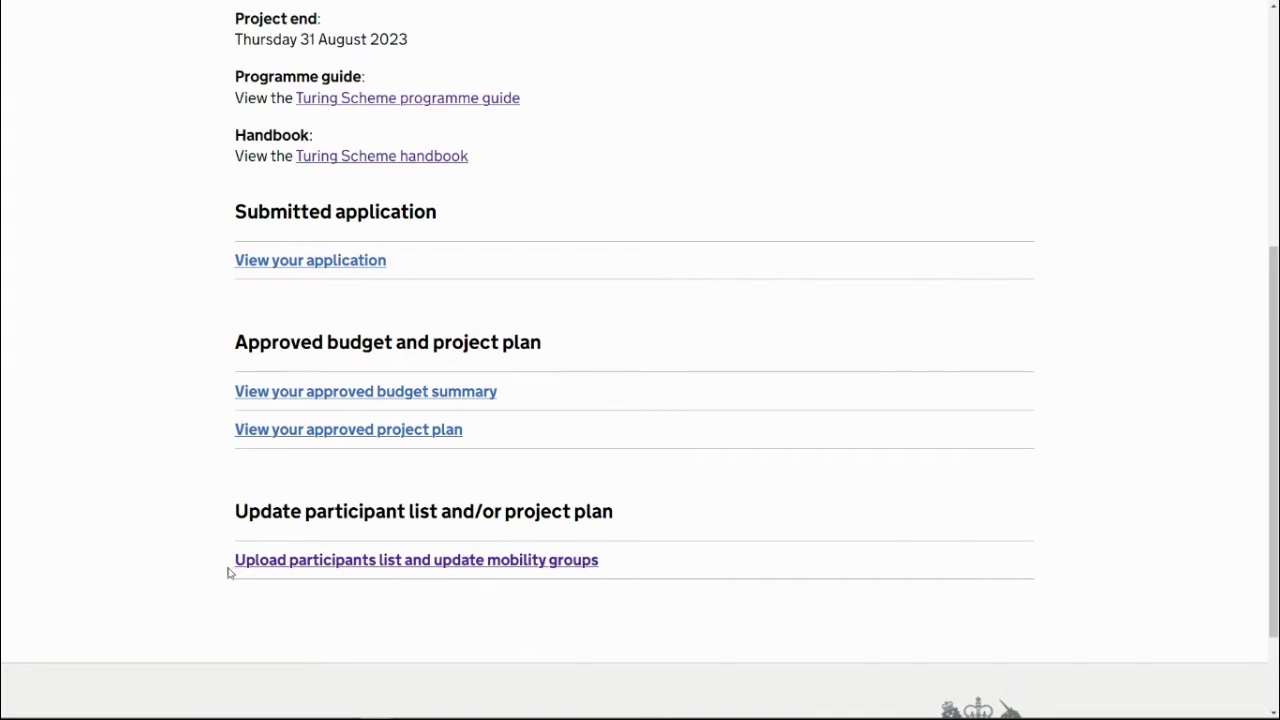
click(308, 562)
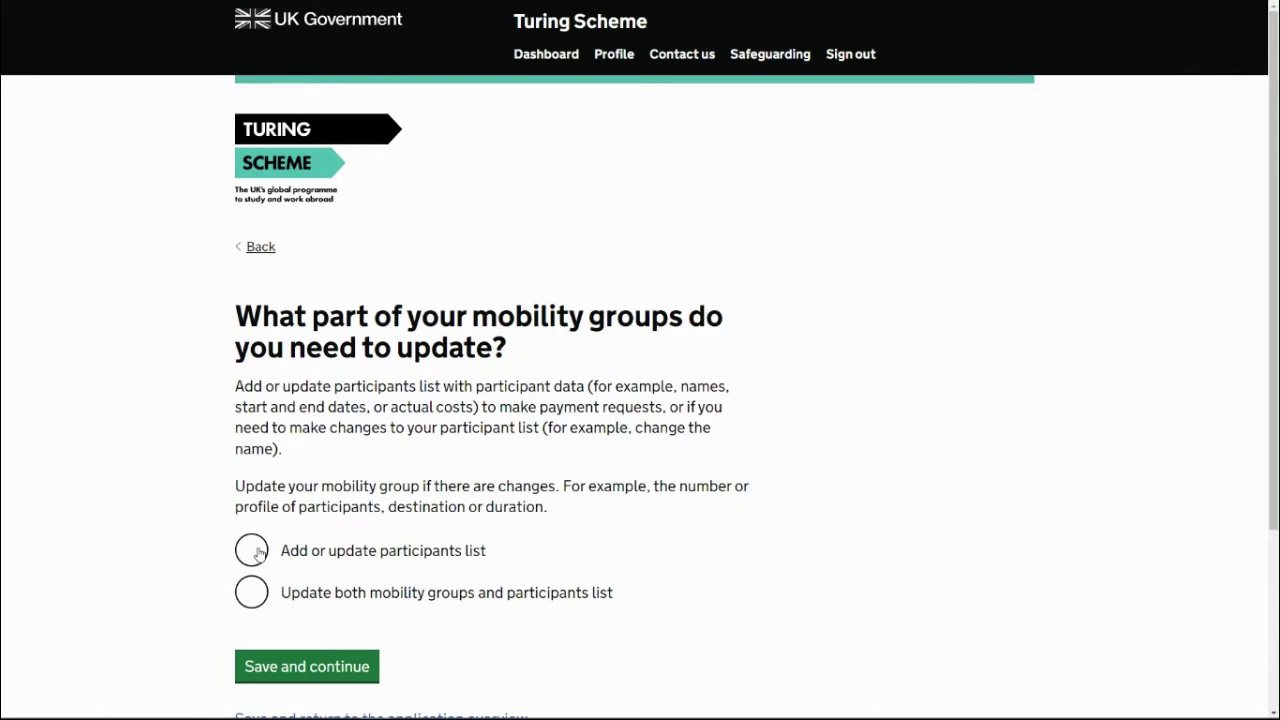
click(256, 552)
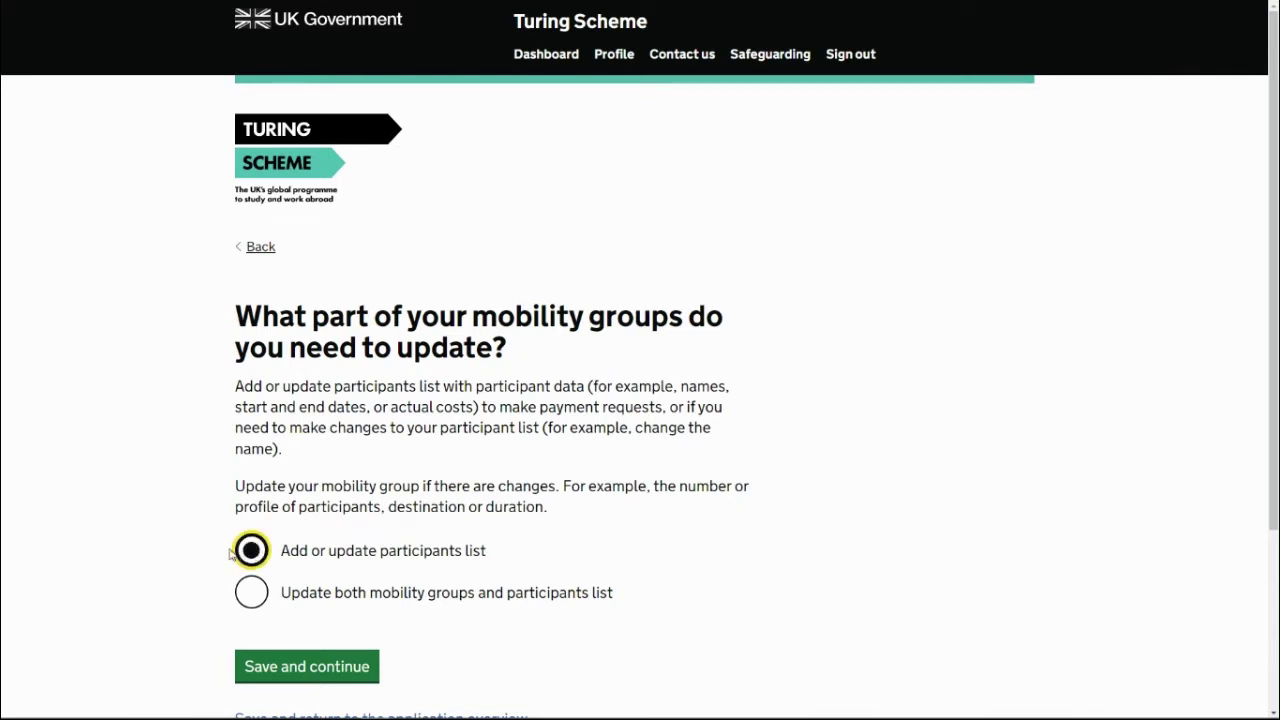
click(303, 667)
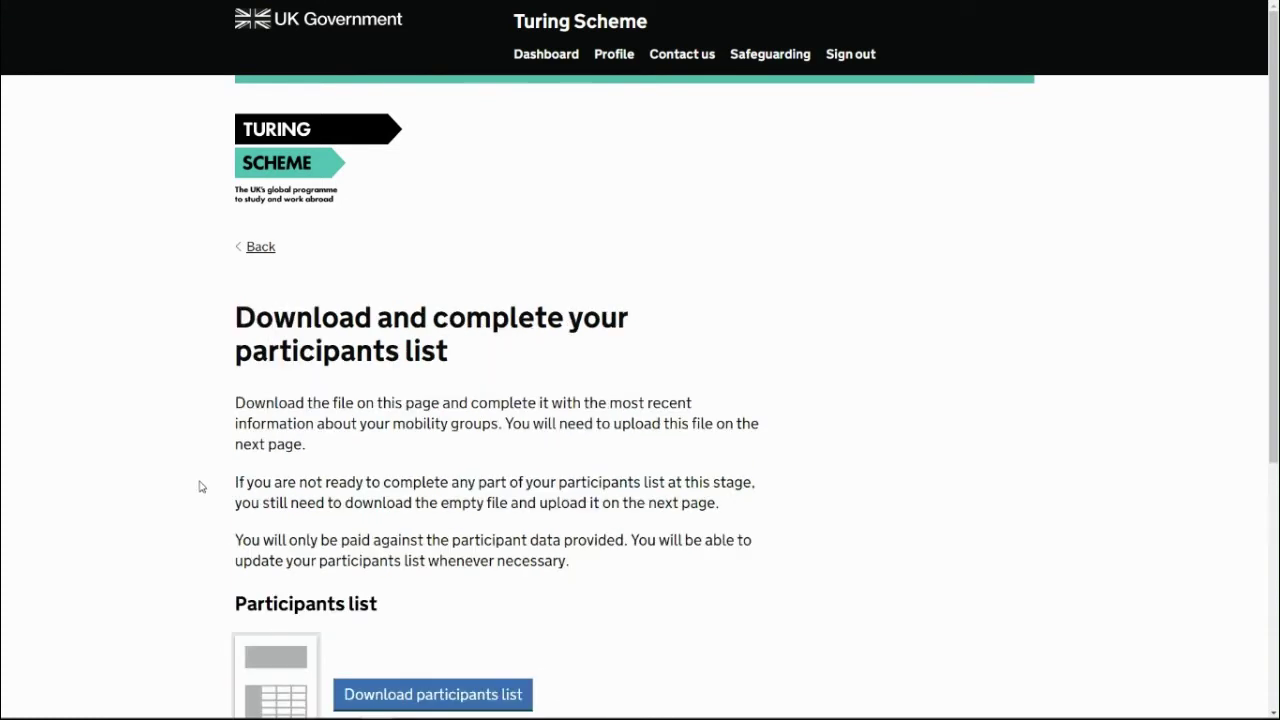
Download the participants list spreadsheet for the mobility groups
middle_click(200, 487)
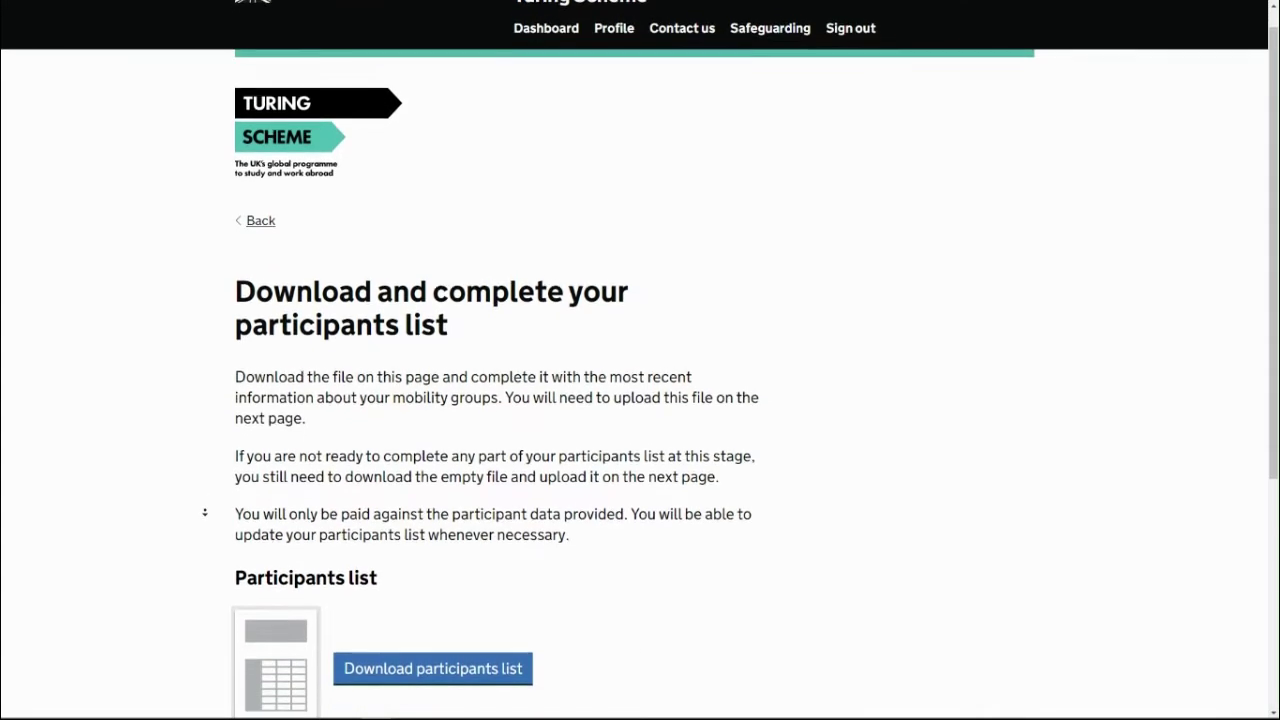
click(400, 655)
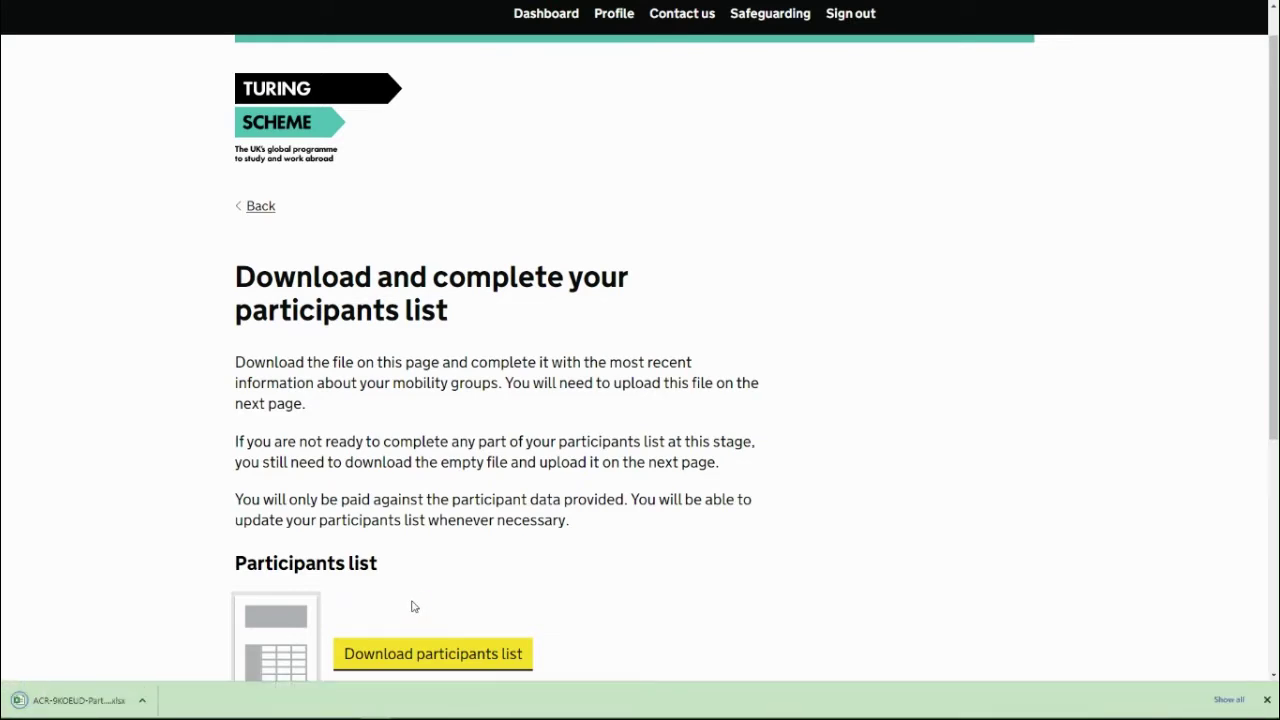
click(412, 602)
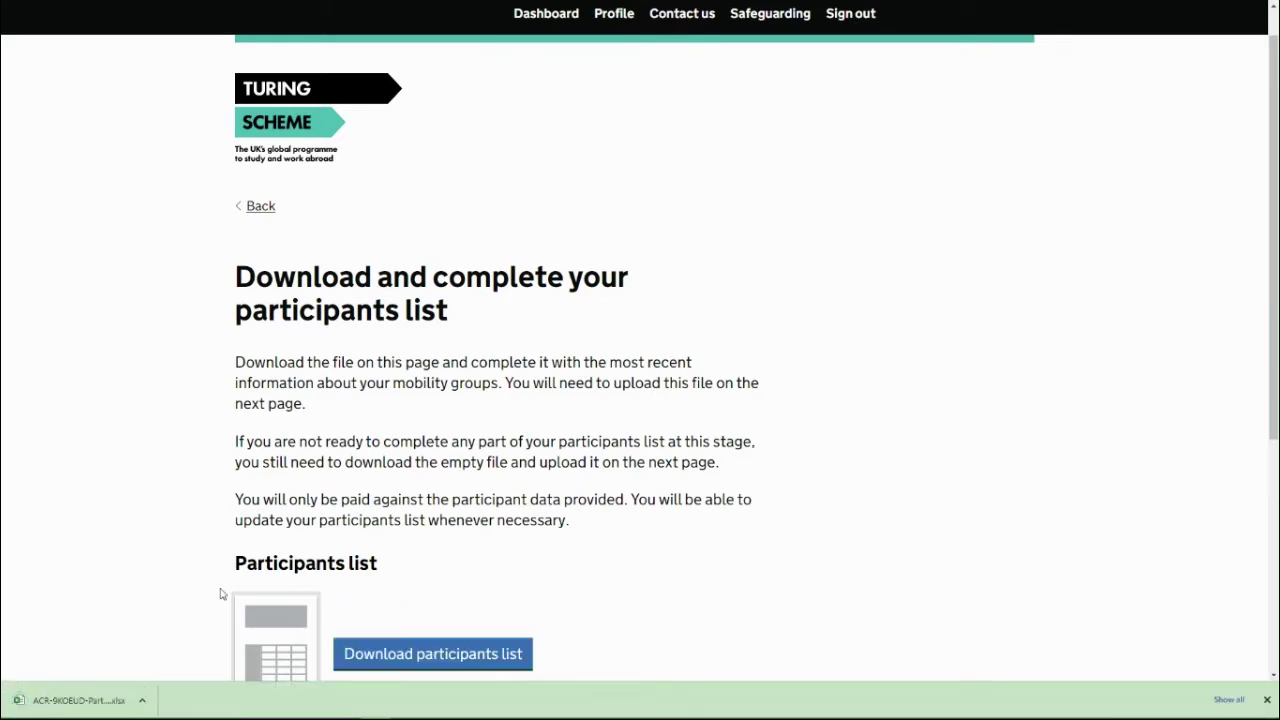
scroll(171, 597, down, 1)
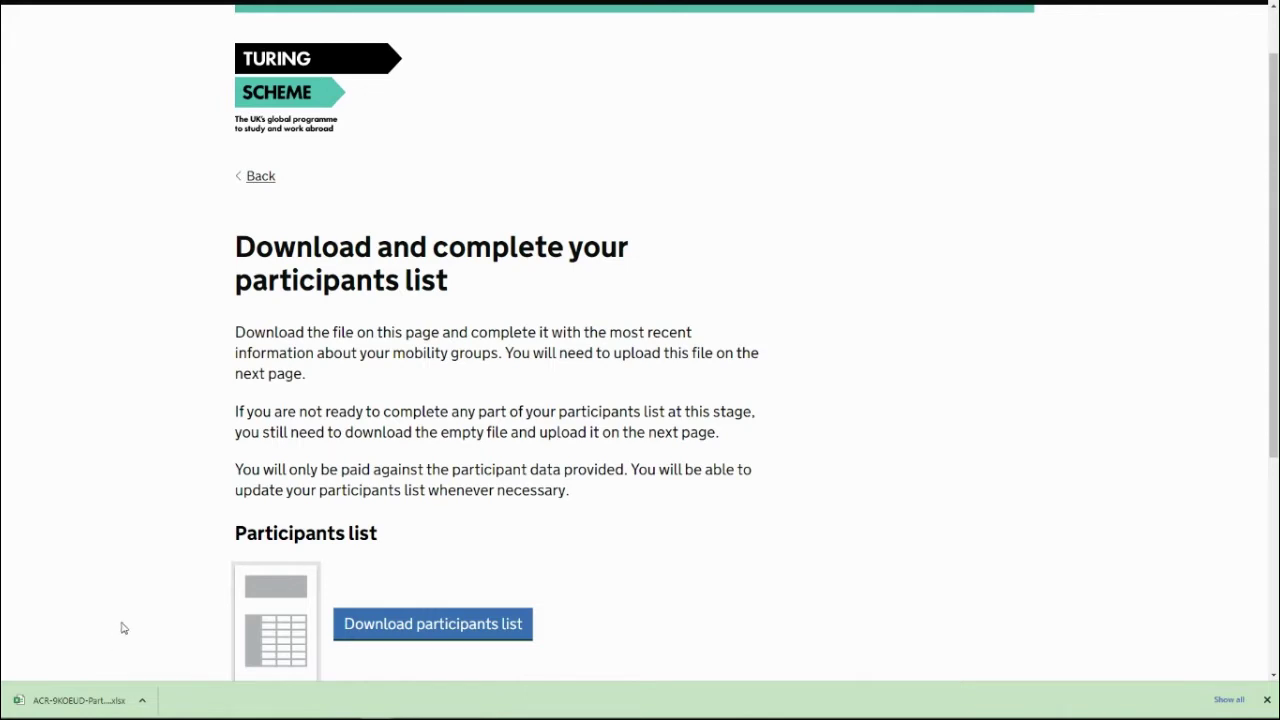
scroll(166, 580, down, 1)
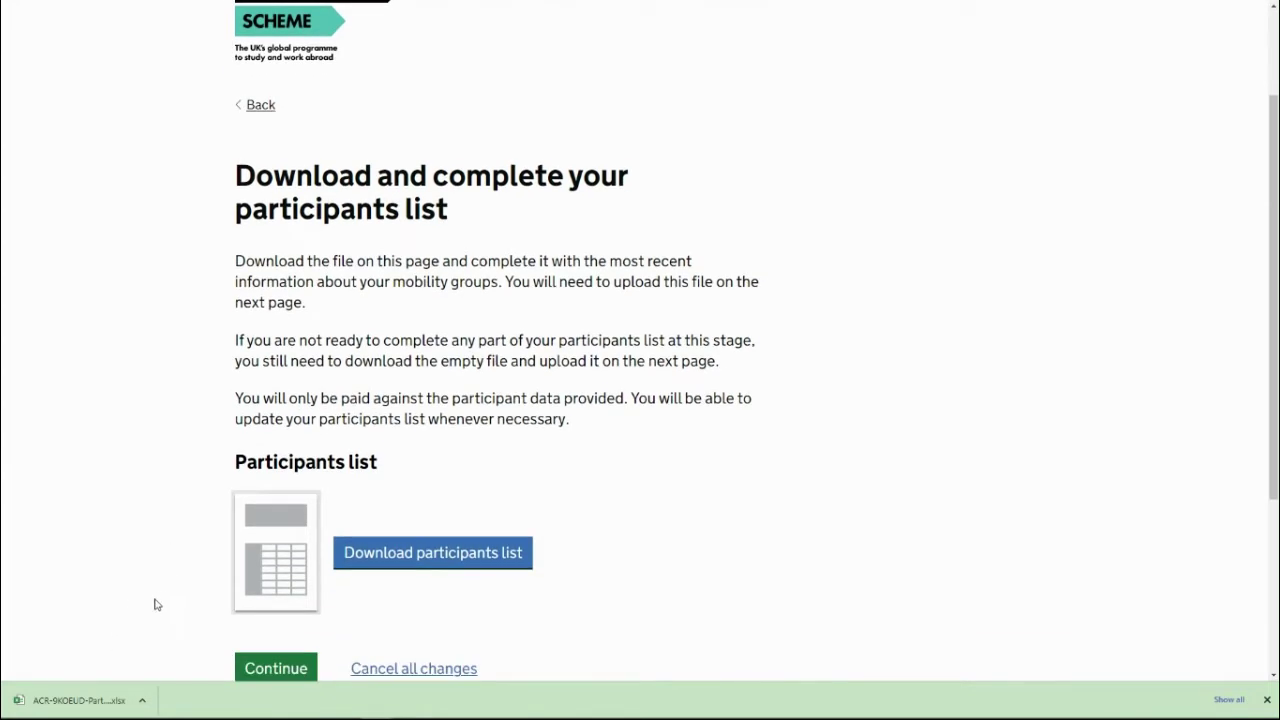
Open the downloaded participants list in Excel and enable editing of the workbook
click(115, 701)
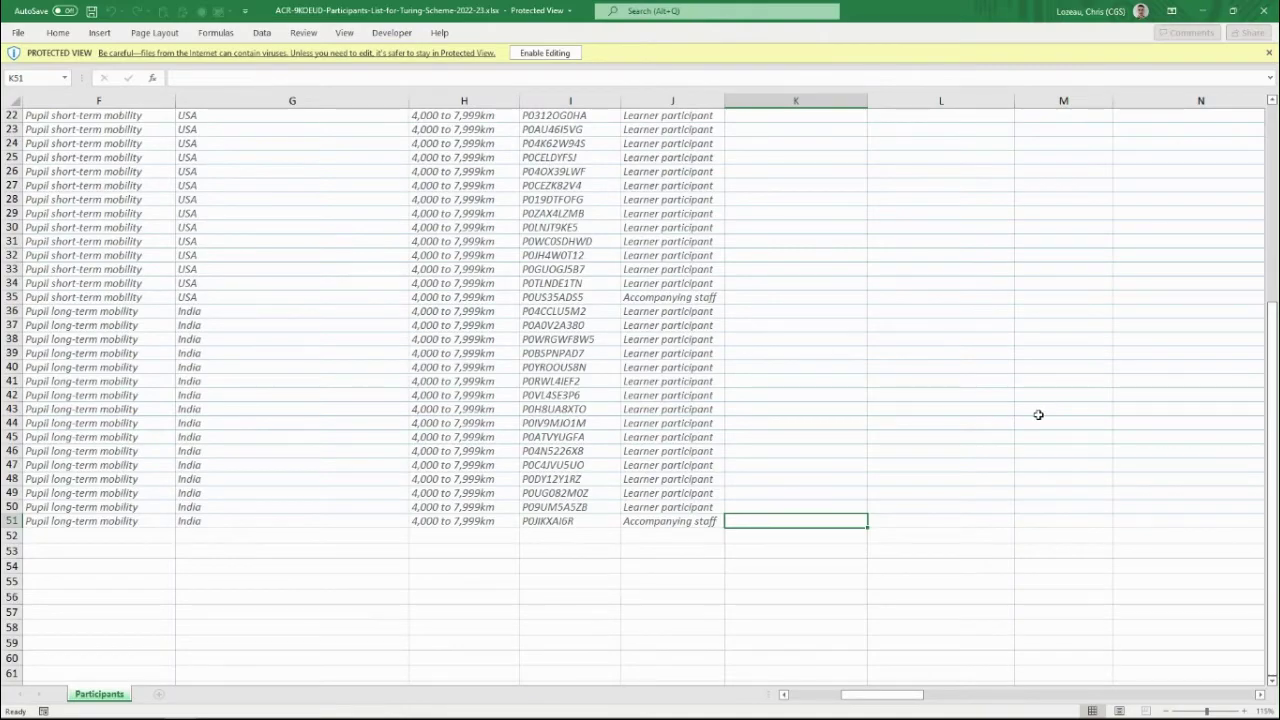
scroll(942, 401, up, 6)
scroll(1038, 414, up, 1)
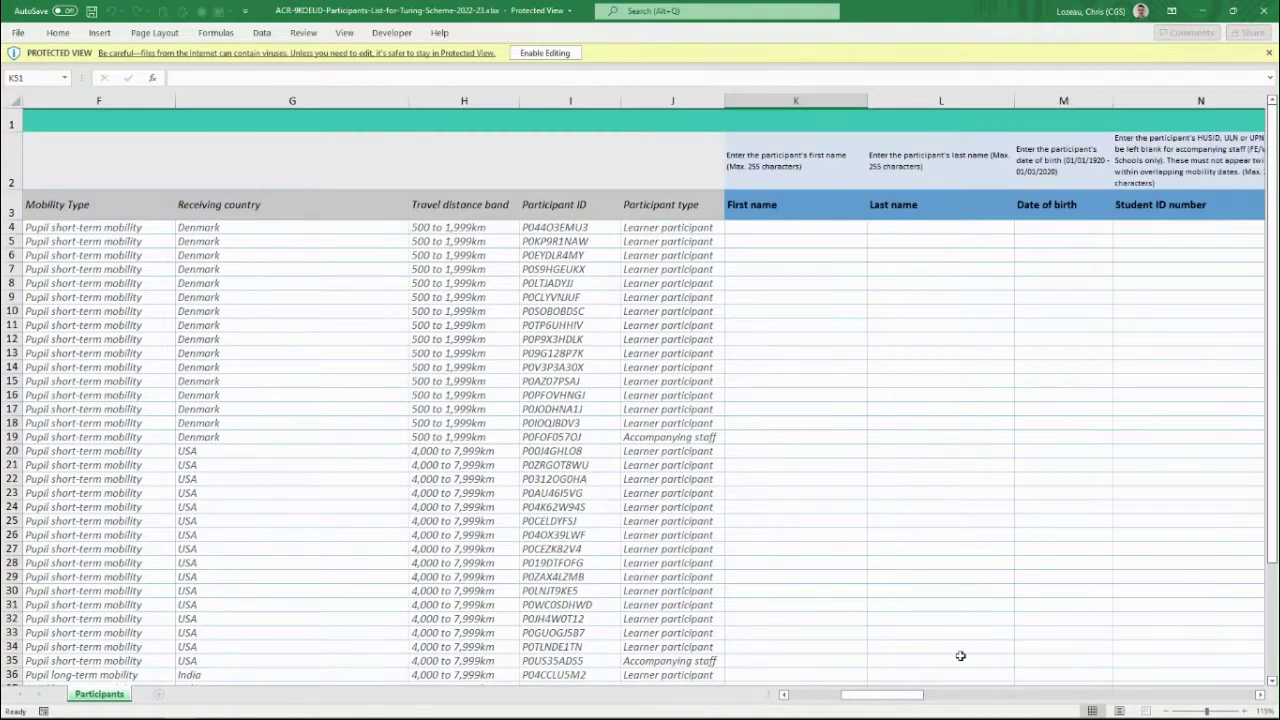
mouse_move(895, 703)
drag(903, 695, 847, 707)
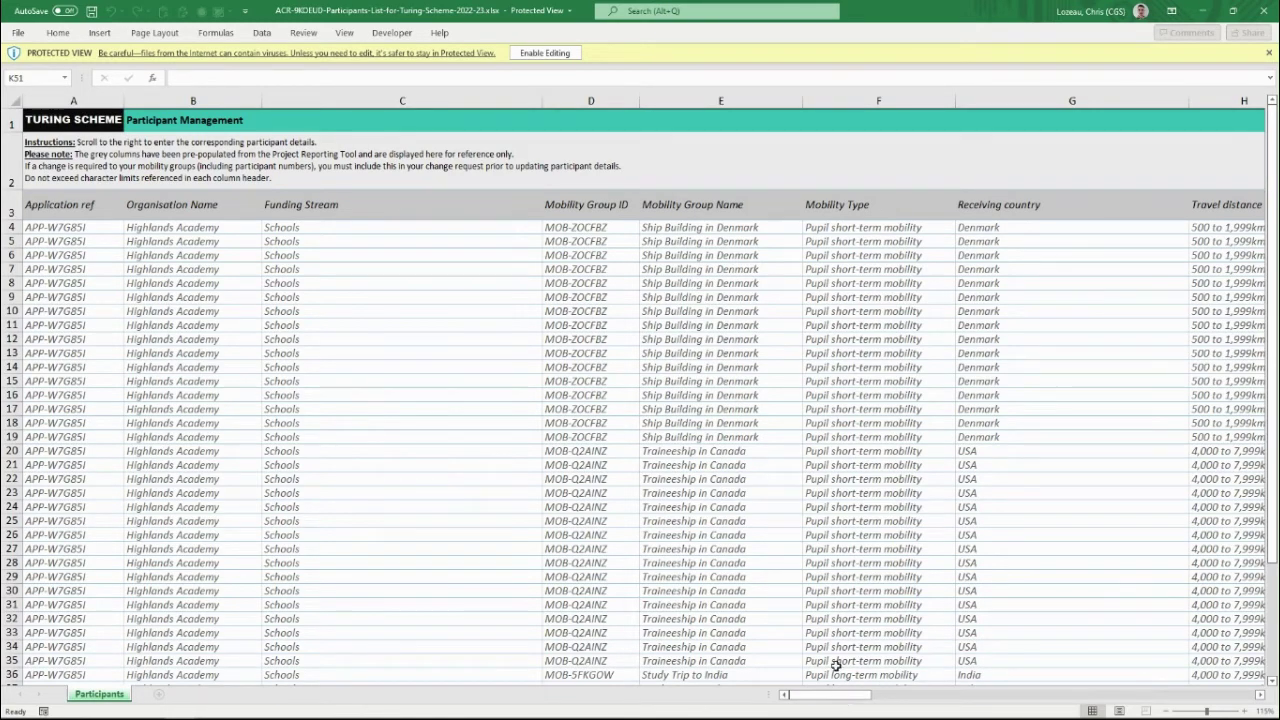
click(542, 54)
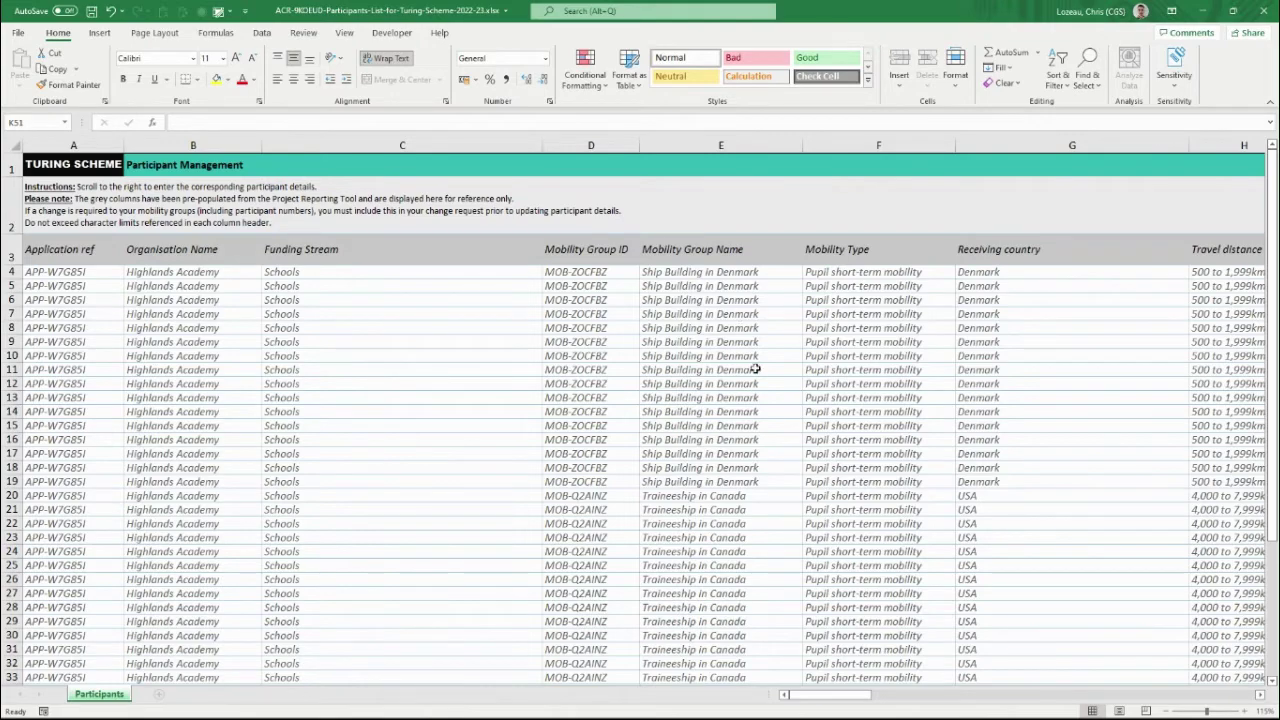
Examine the blank First name and Last name cells for the Ship Building in Denmark group, rows 4 to 19
drag(811, 694, 847, 698)
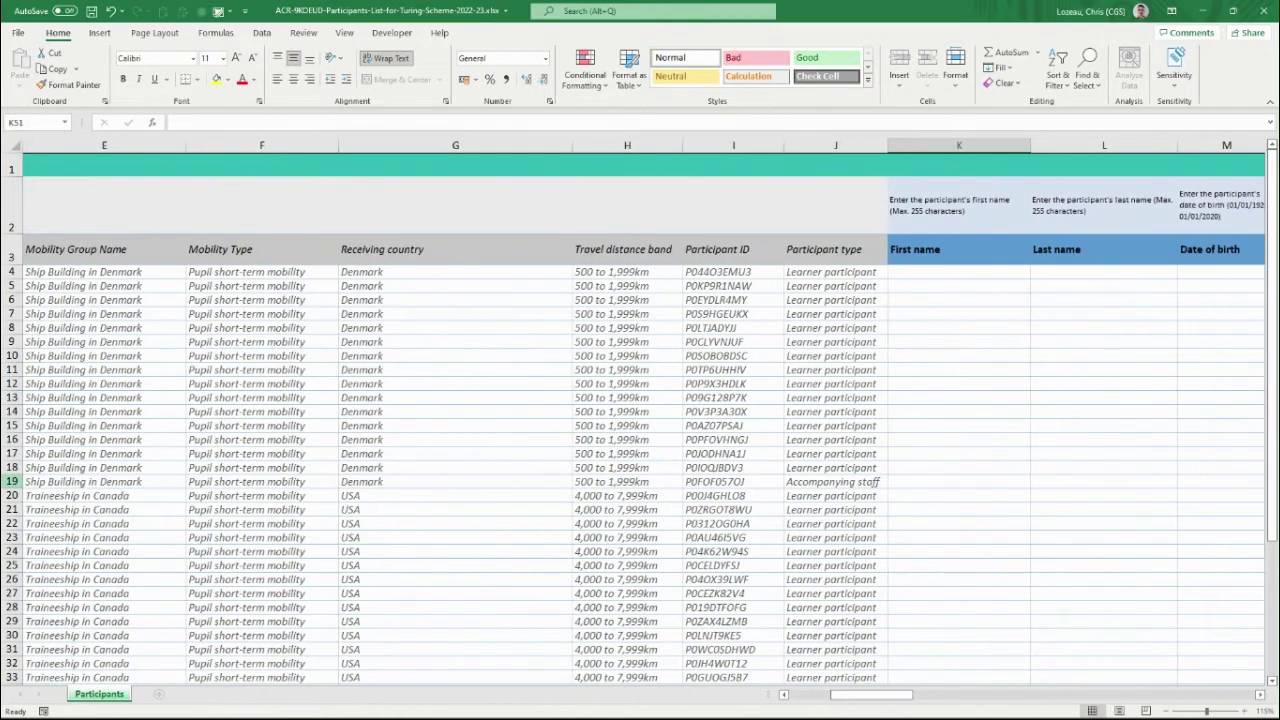
click(924, 453)
click(924, 481)
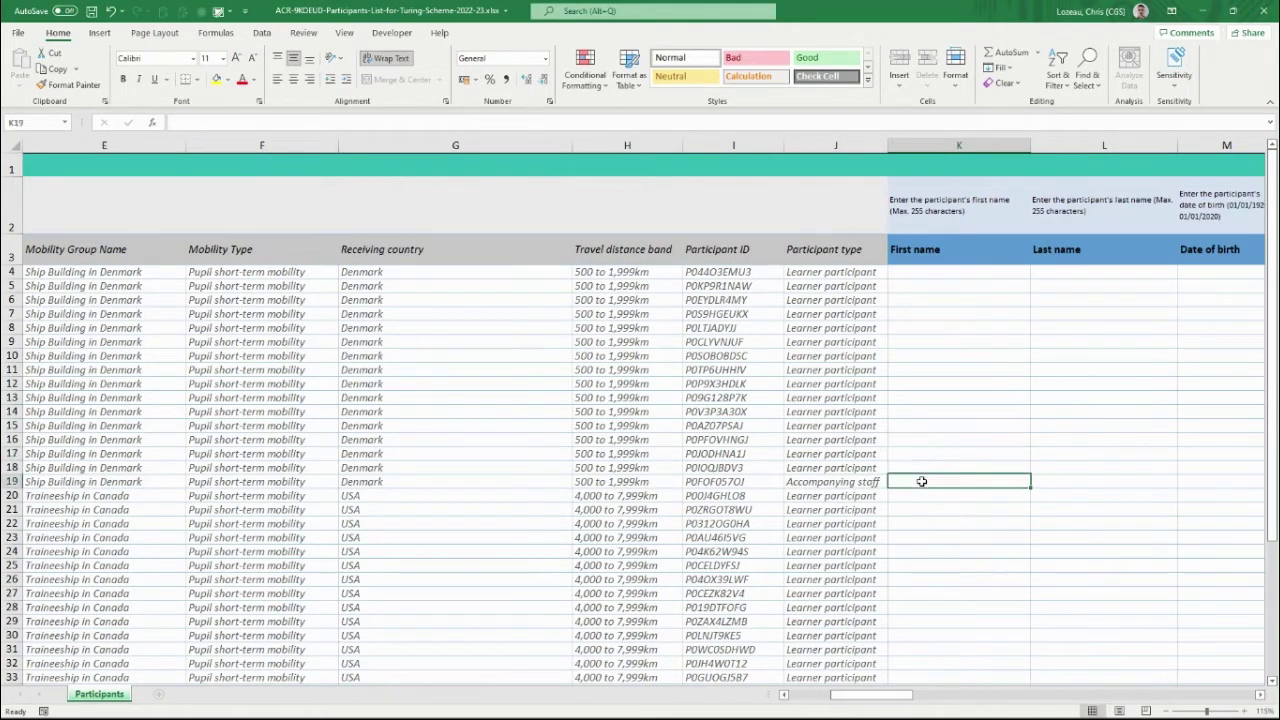
drag(924, 481, 1058, 271)
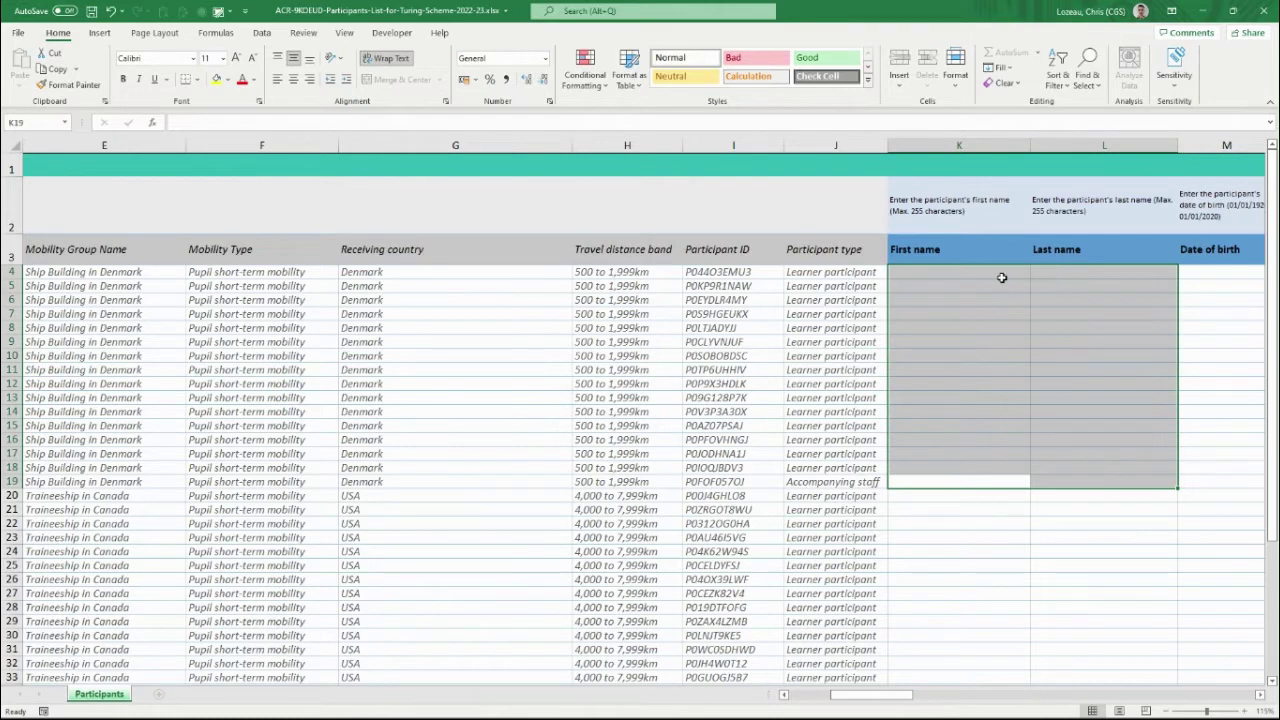
click(923, 277)
drag(887, 704, 839, 704)
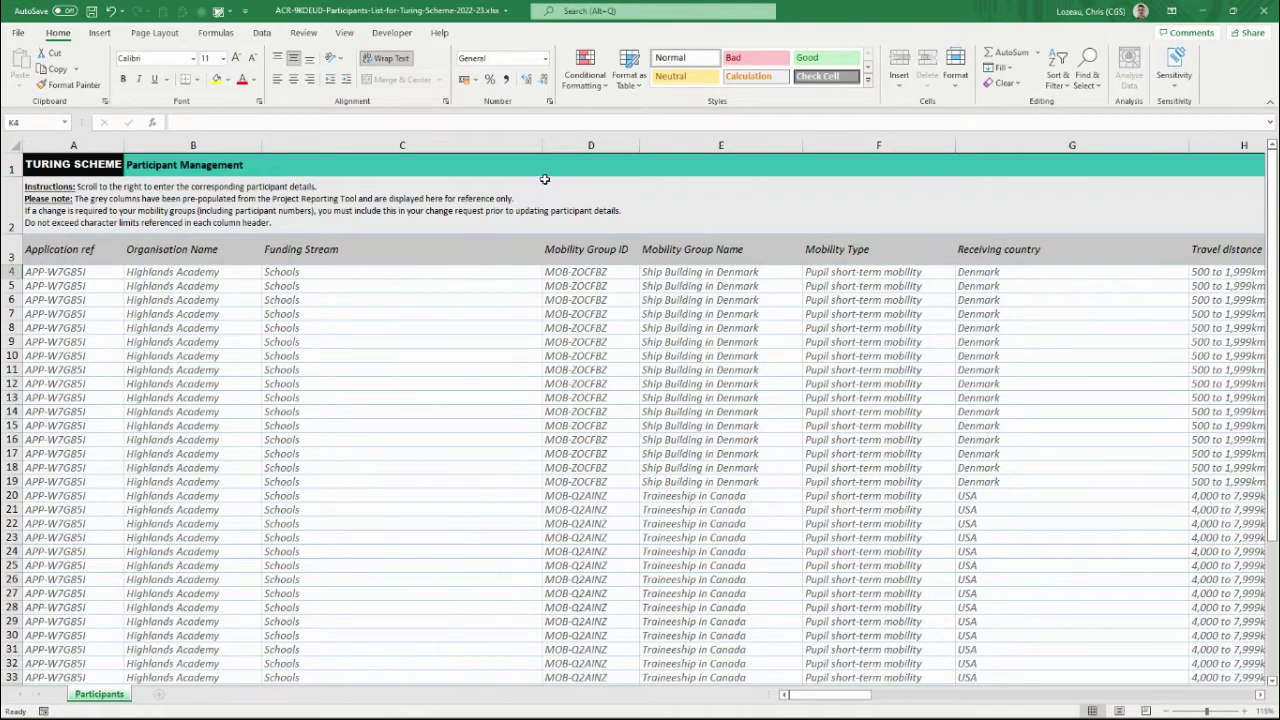
Narrow the Funding Stream, Mobility Group Name and Receiving country columns to roughly fit their contents
drag(543, 145, 515, 151)
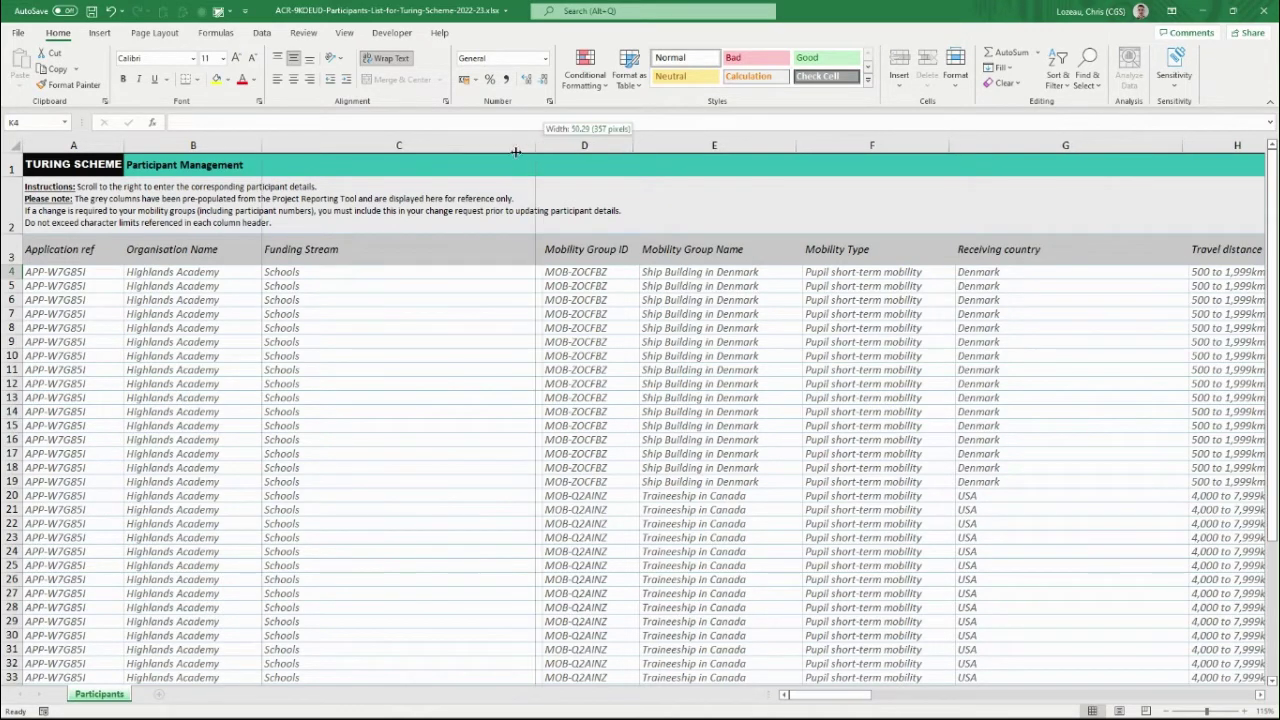
drag(437, 148, 352, 165)
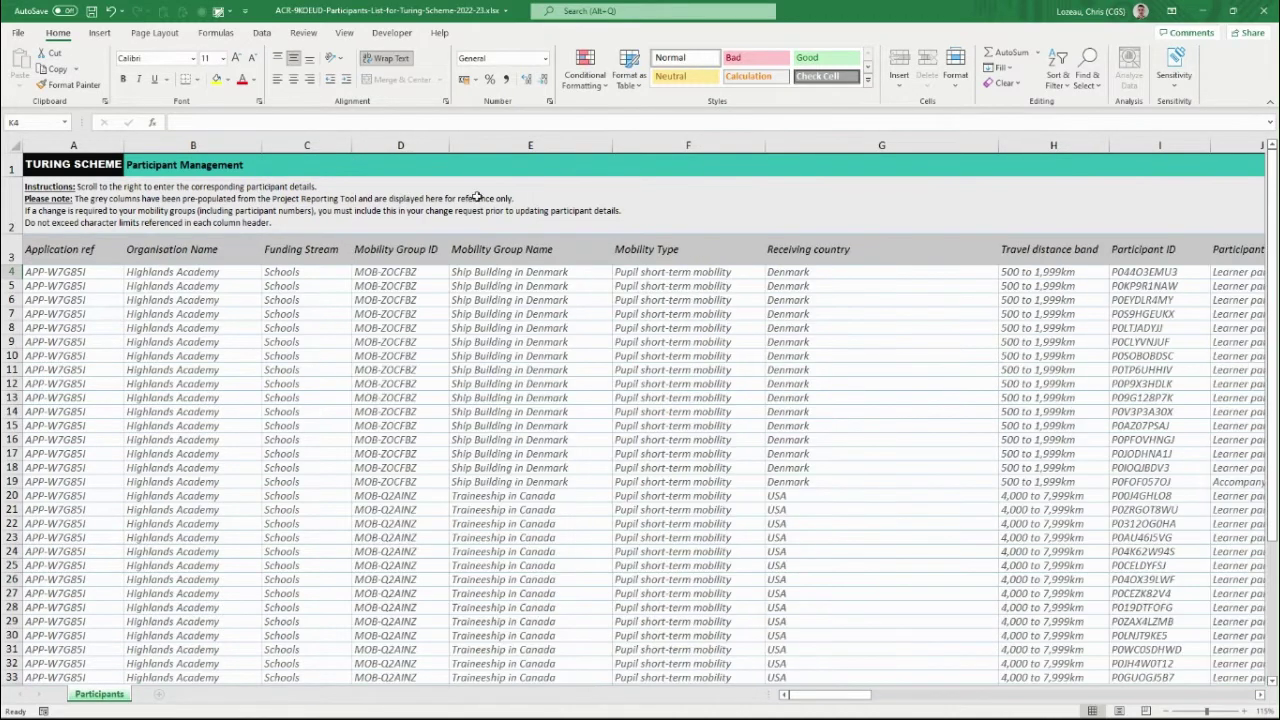
drag(614, 153, 591, 152)
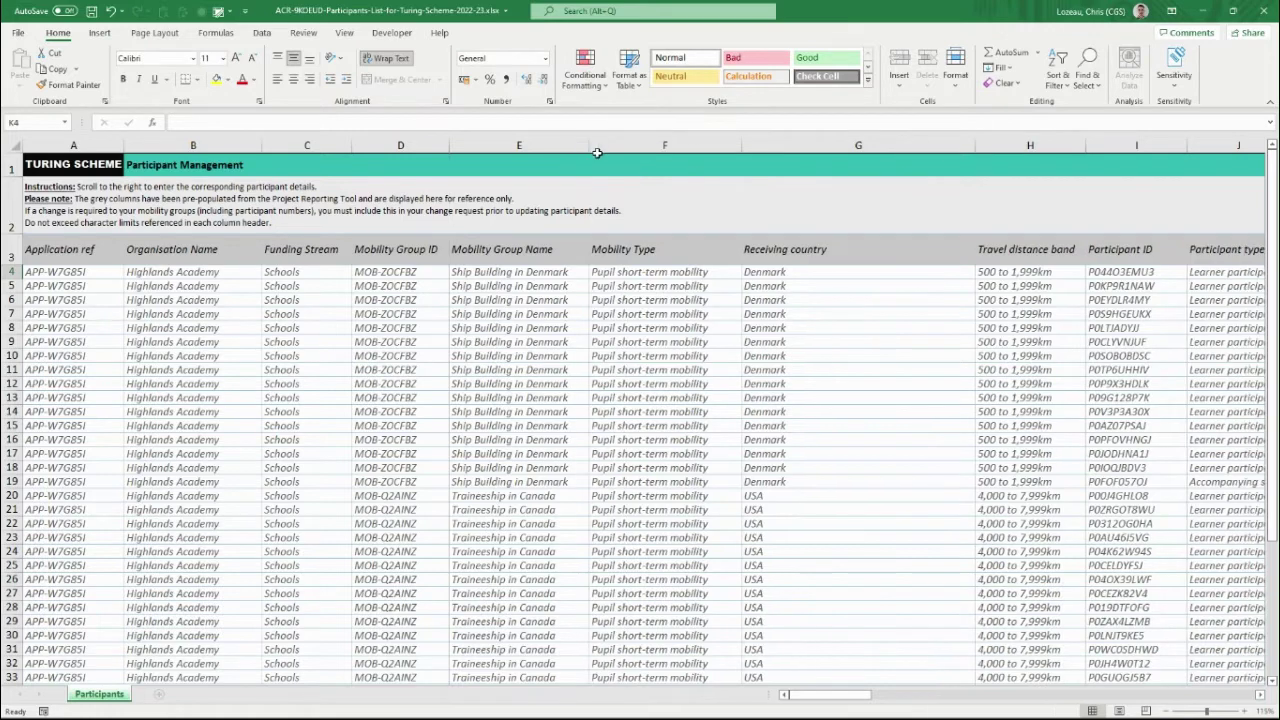
drag(975, 148, 871, 164)
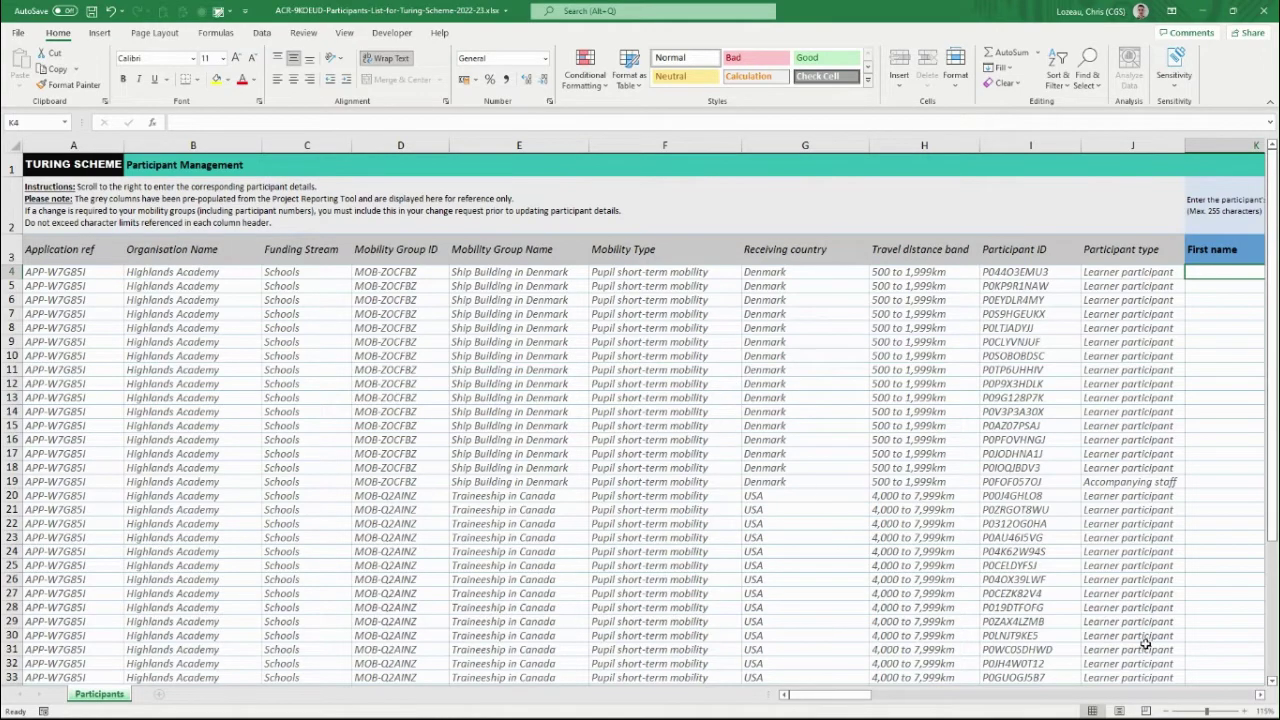
Freeze the panes at cell K4 to keep the header rows and the grey reference columns in view
click(1167, 712)
click(1167, 712)
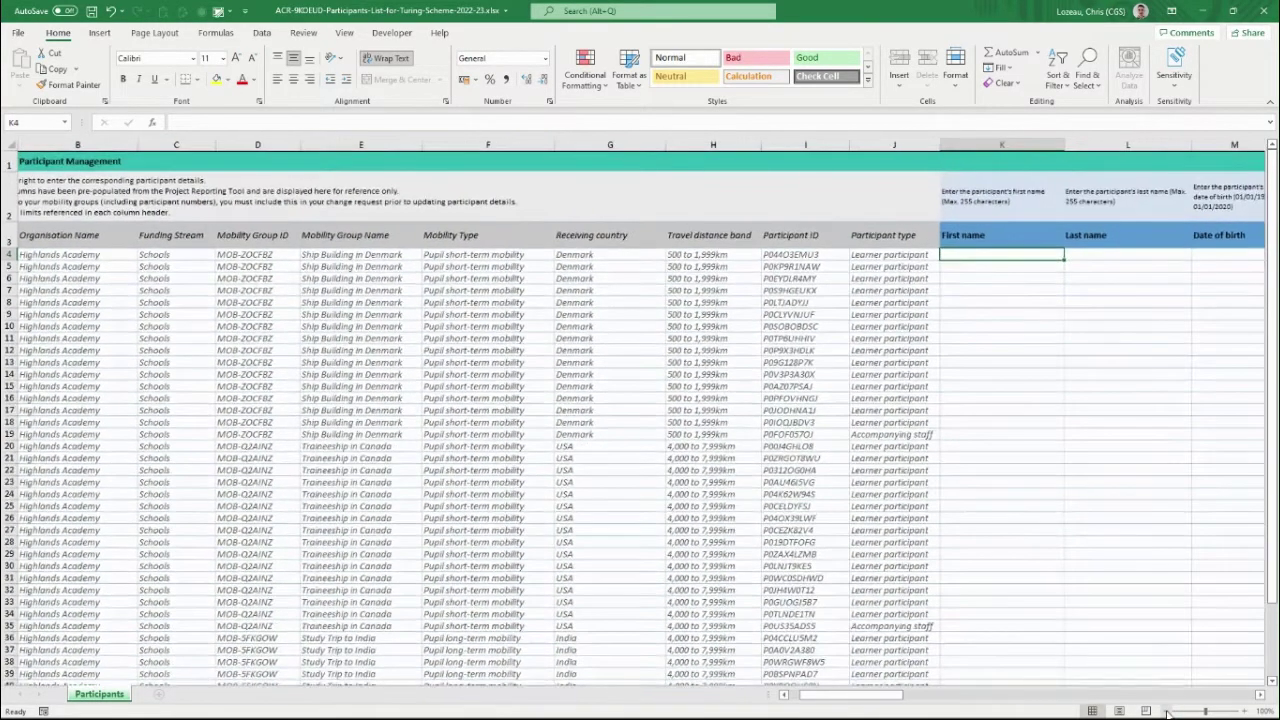
click(1167, 712)
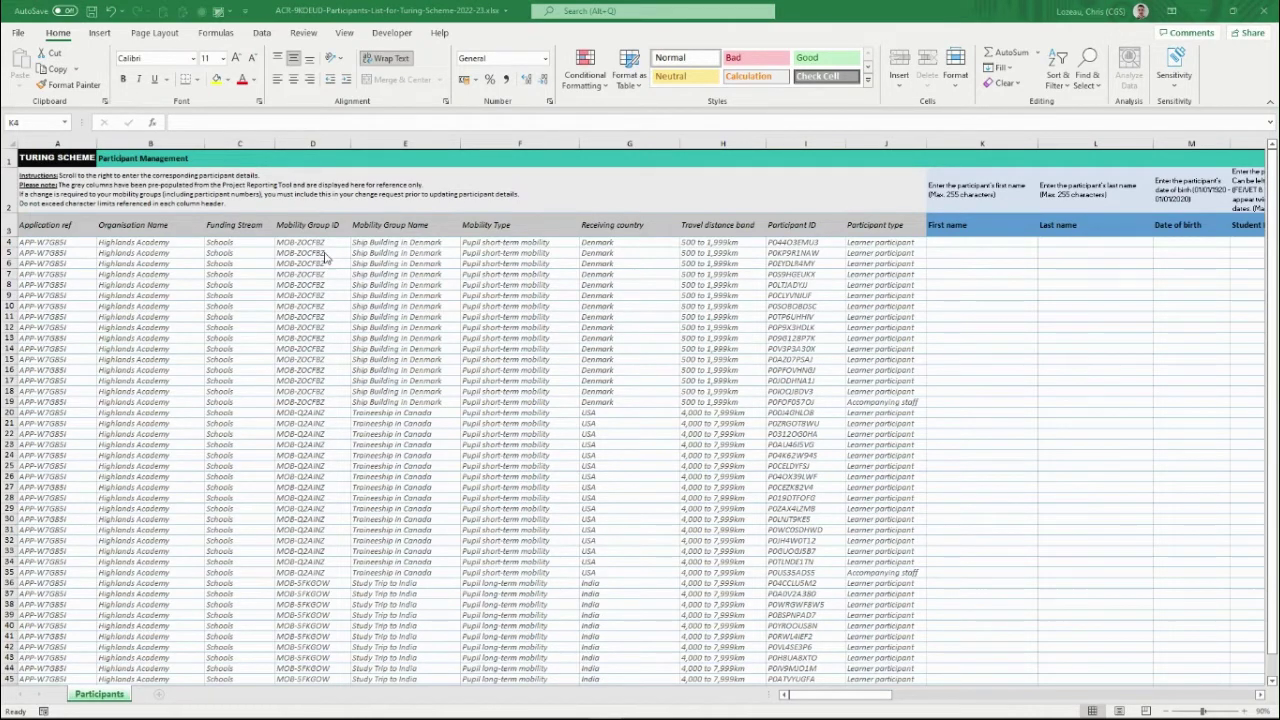
click(948, 241)
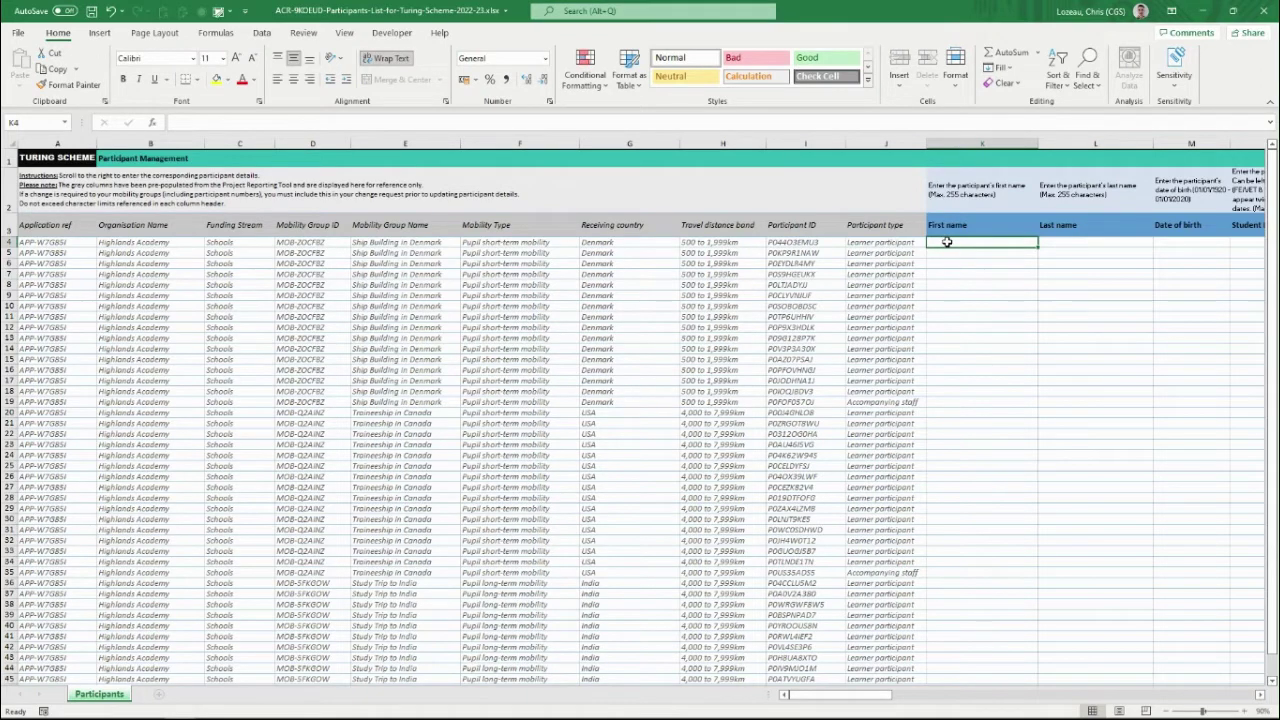
click(345, 33)
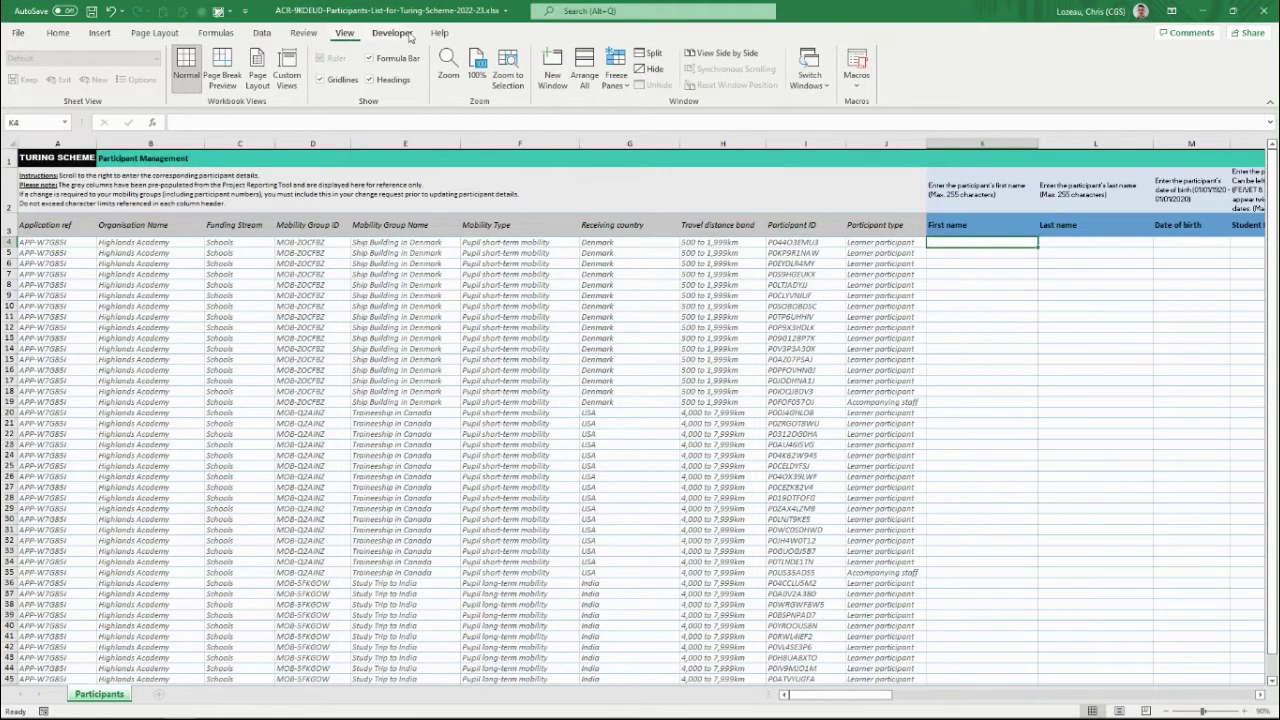
click(616, 84)
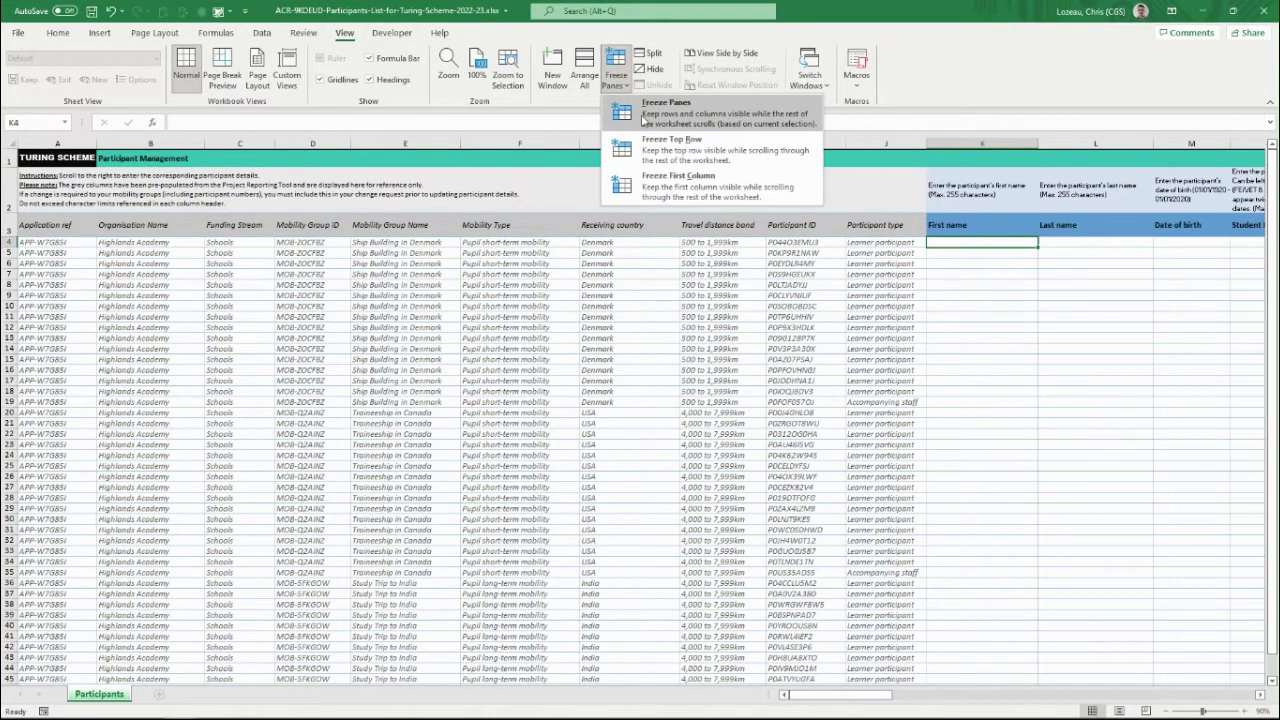
click(645, 118)
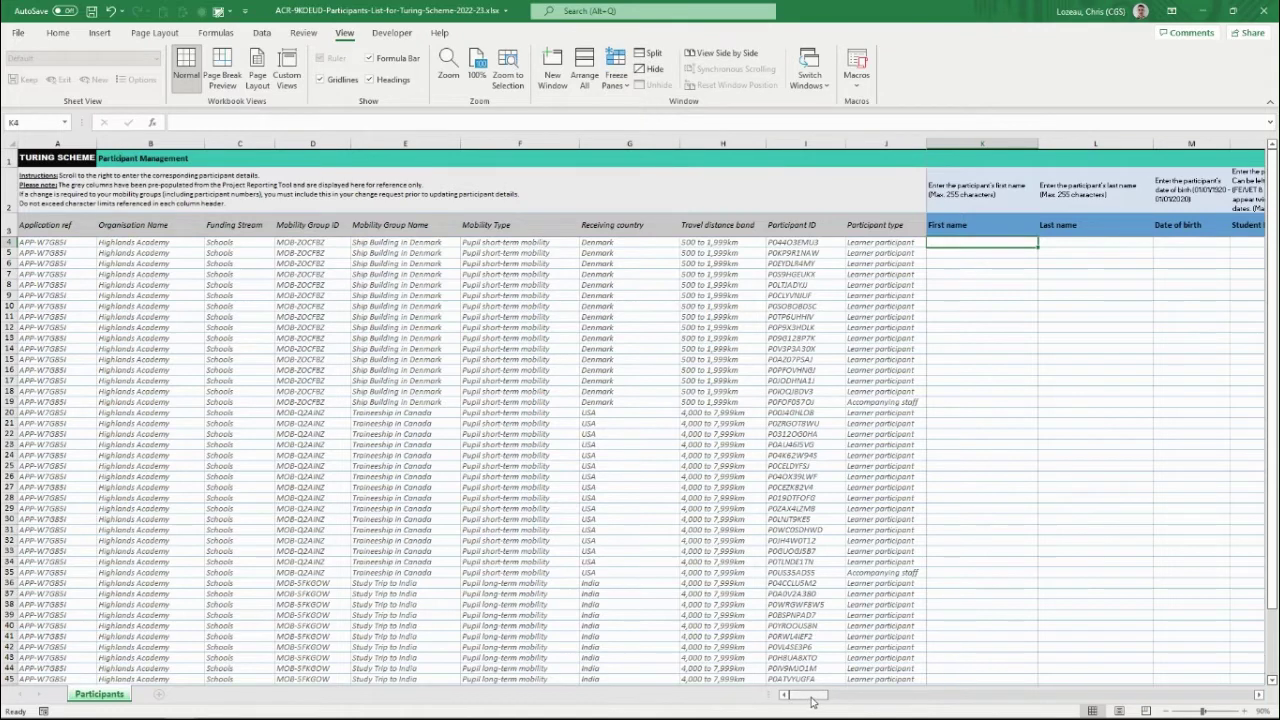
mouse_move(806, 697)
mouse_down()
mouse_move(863, 711)
mouse_move(803, 714)
mouse_up()
Enter the first learner participant's first name in K4 and last name in L4
click(944, 403)
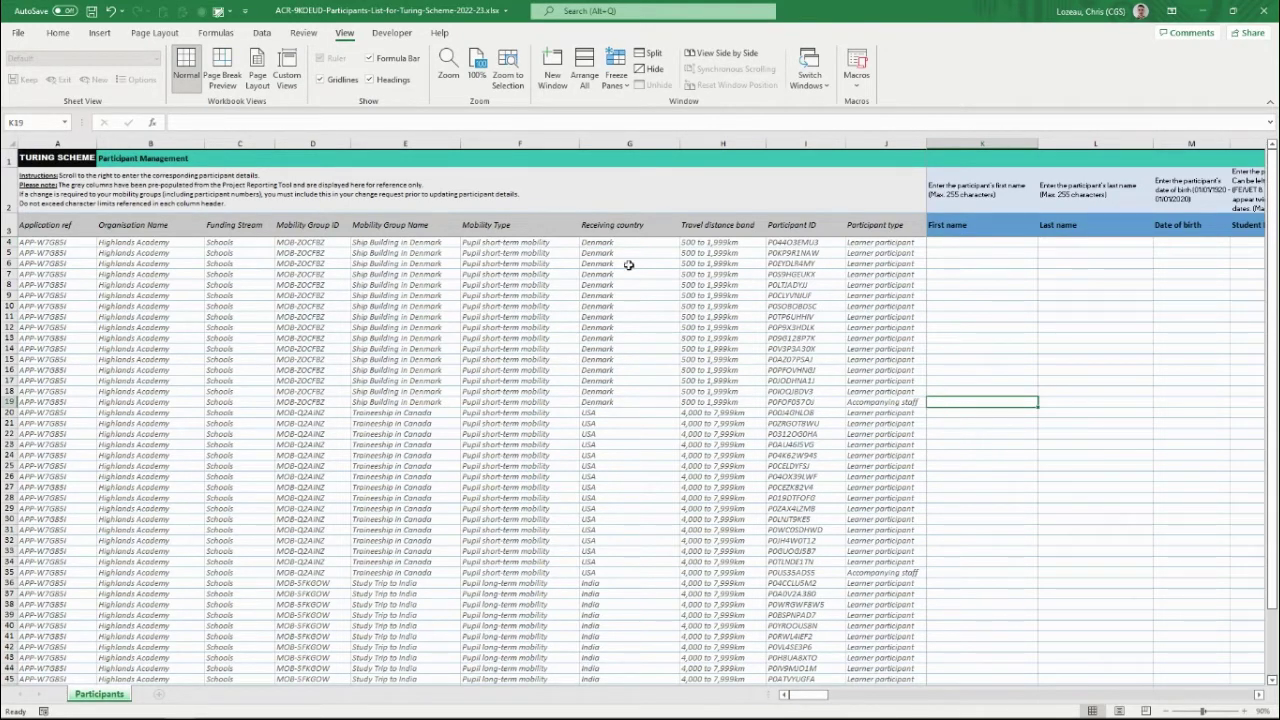
click(990, 245)
text(J)
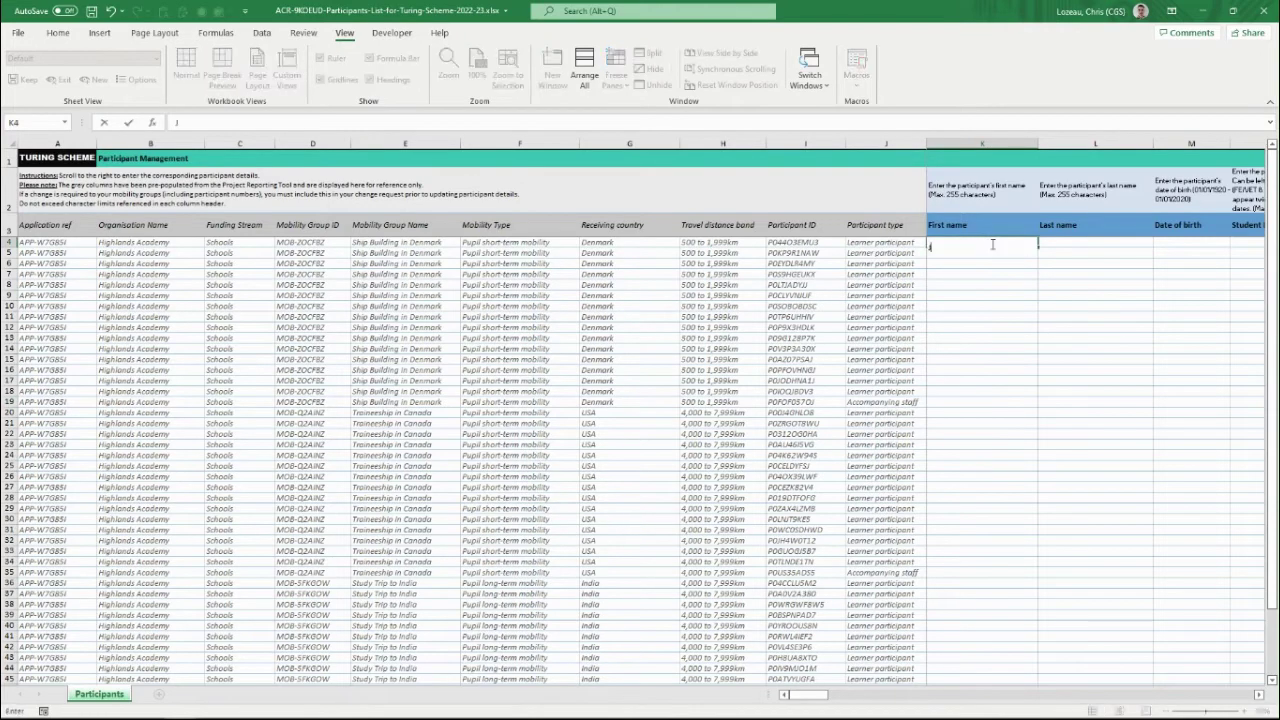
text(ohn)
key(Tab)
text(S)
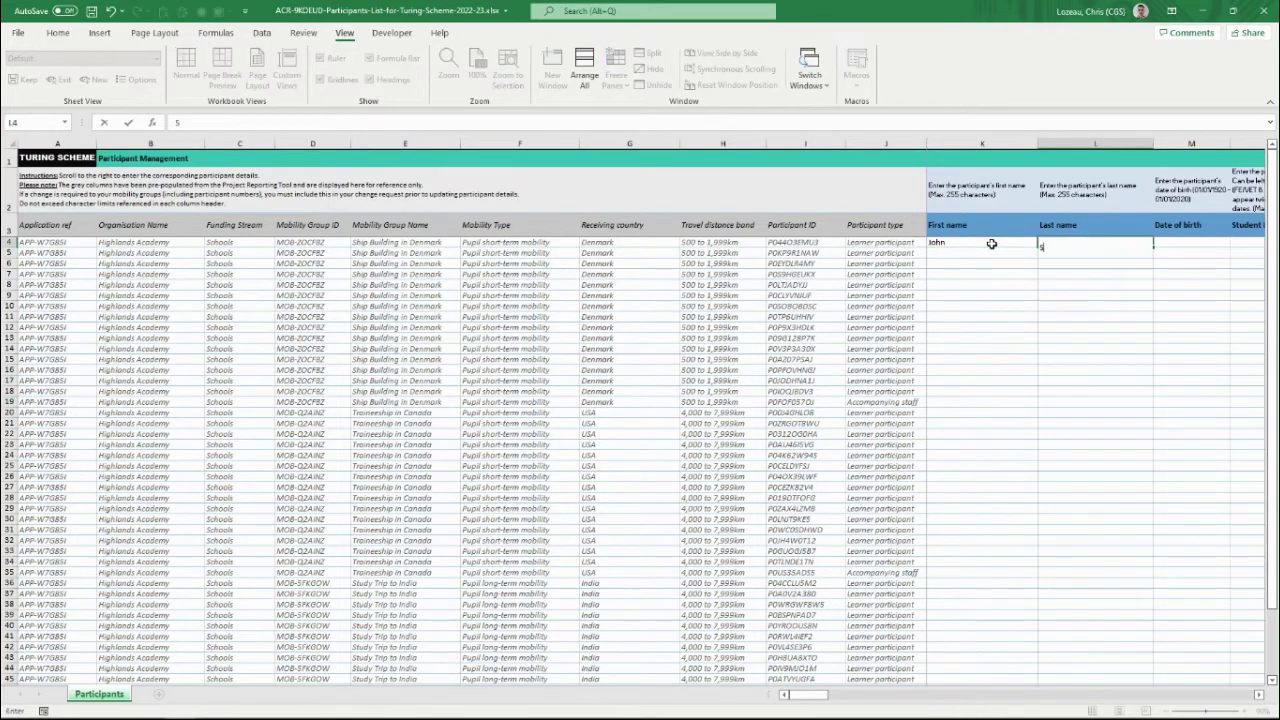
text(mith)
click(992, 244)
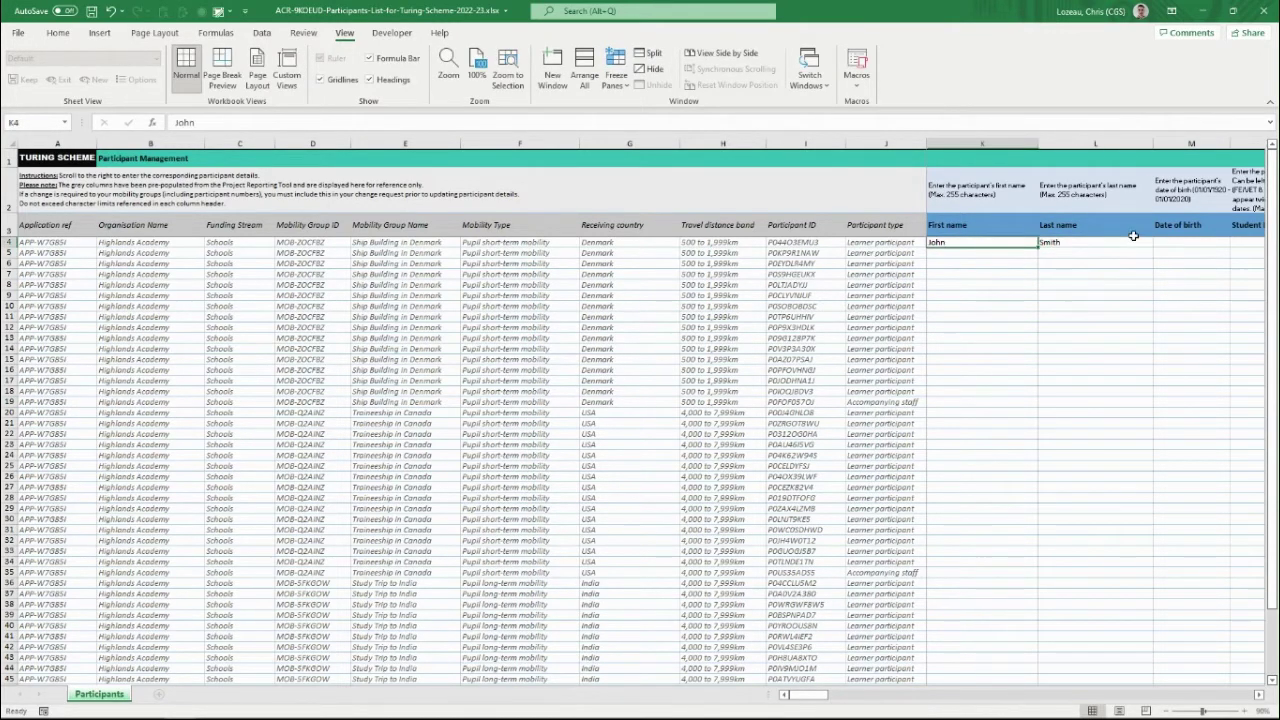
Fill the first participant's first and last name from K4:L4 down through row 19
shift+click(1082, 246)
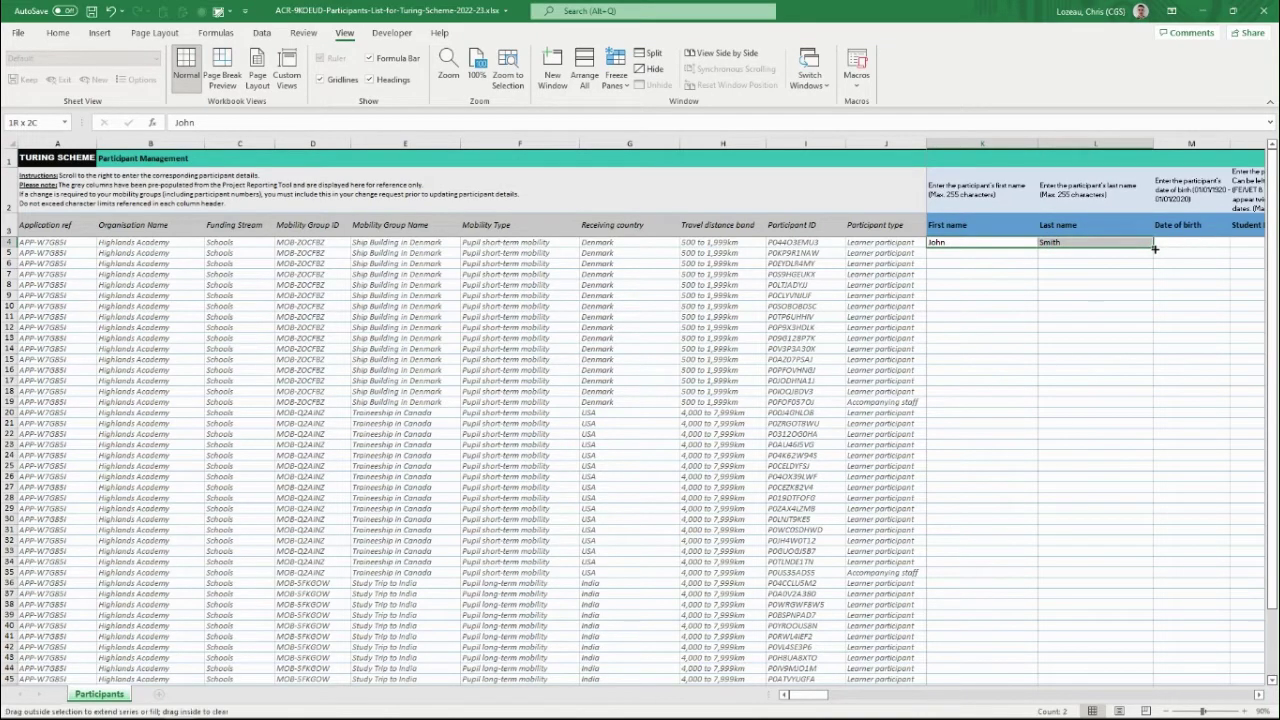
drag(1154, 249, 1136, 407)
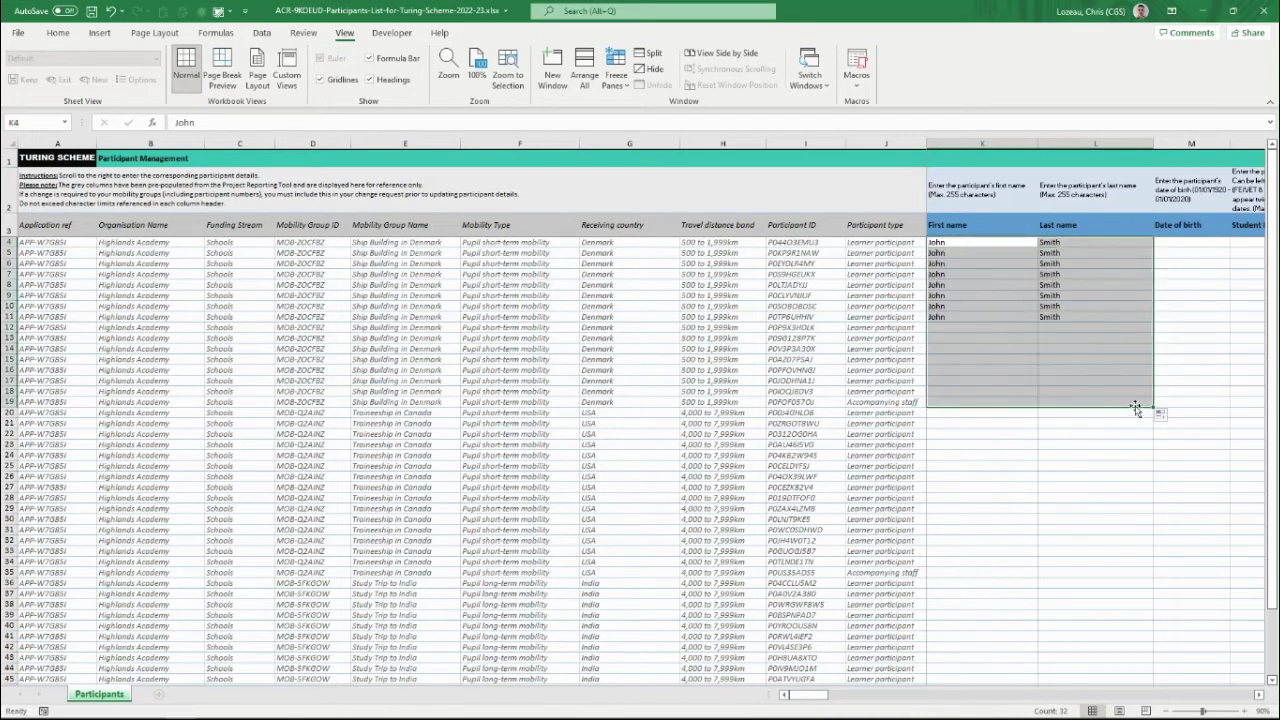
click(1127, 240)
Unfreeze the panes so that all rows and columns scroll freely
mouse_move(812, 702)
mouse_down()
mouse_move(840, 704)
mouse_move(829, 711)
mouse_up()
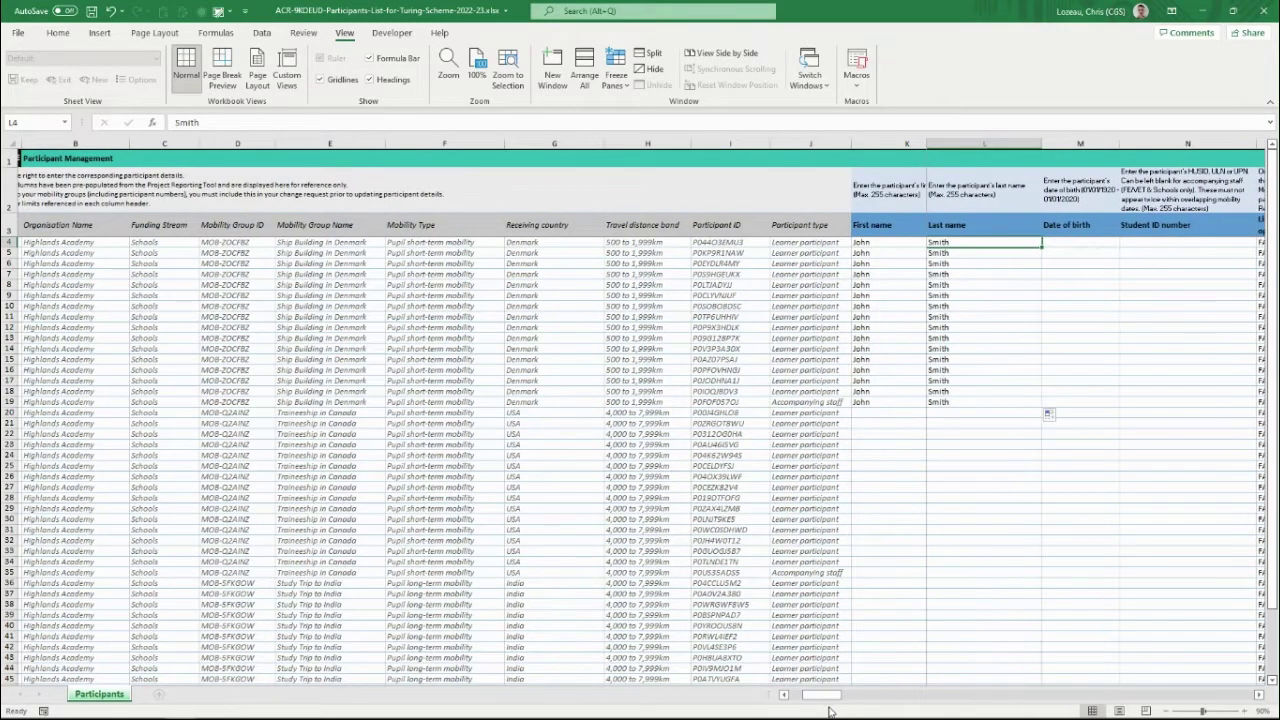
click(1100, 414)
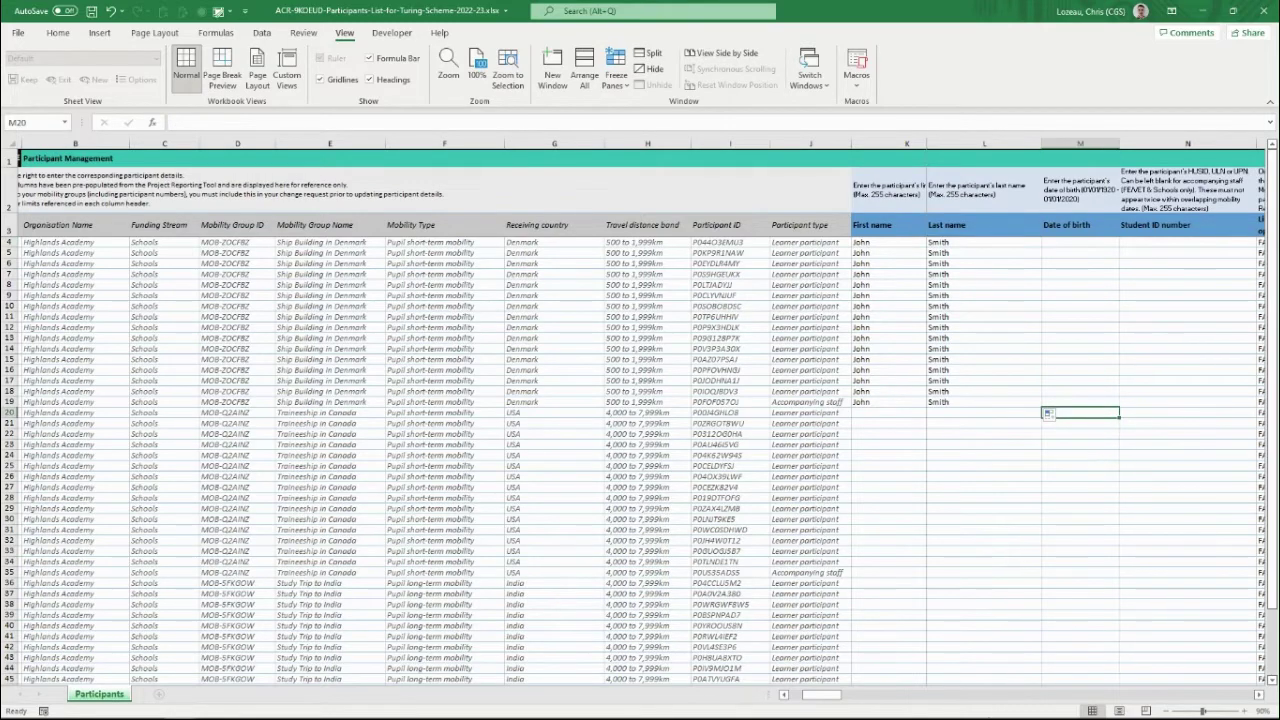
click(617, 72)
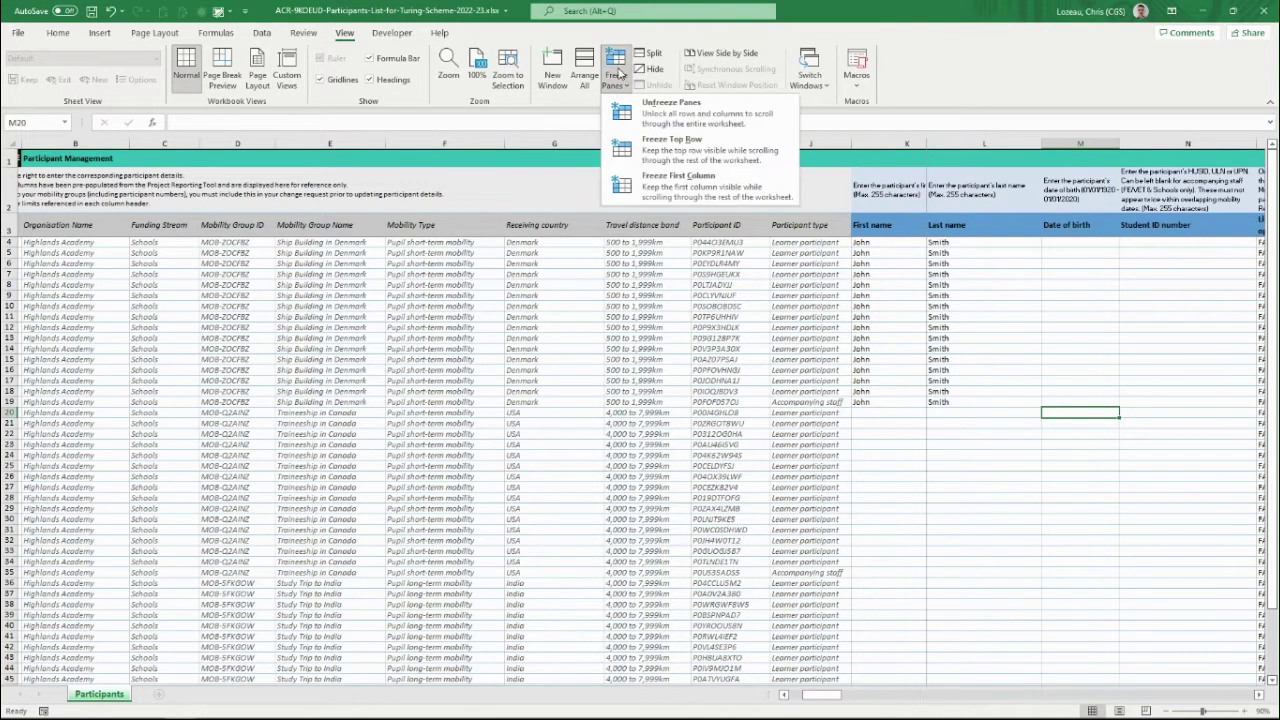
click(607, 113)
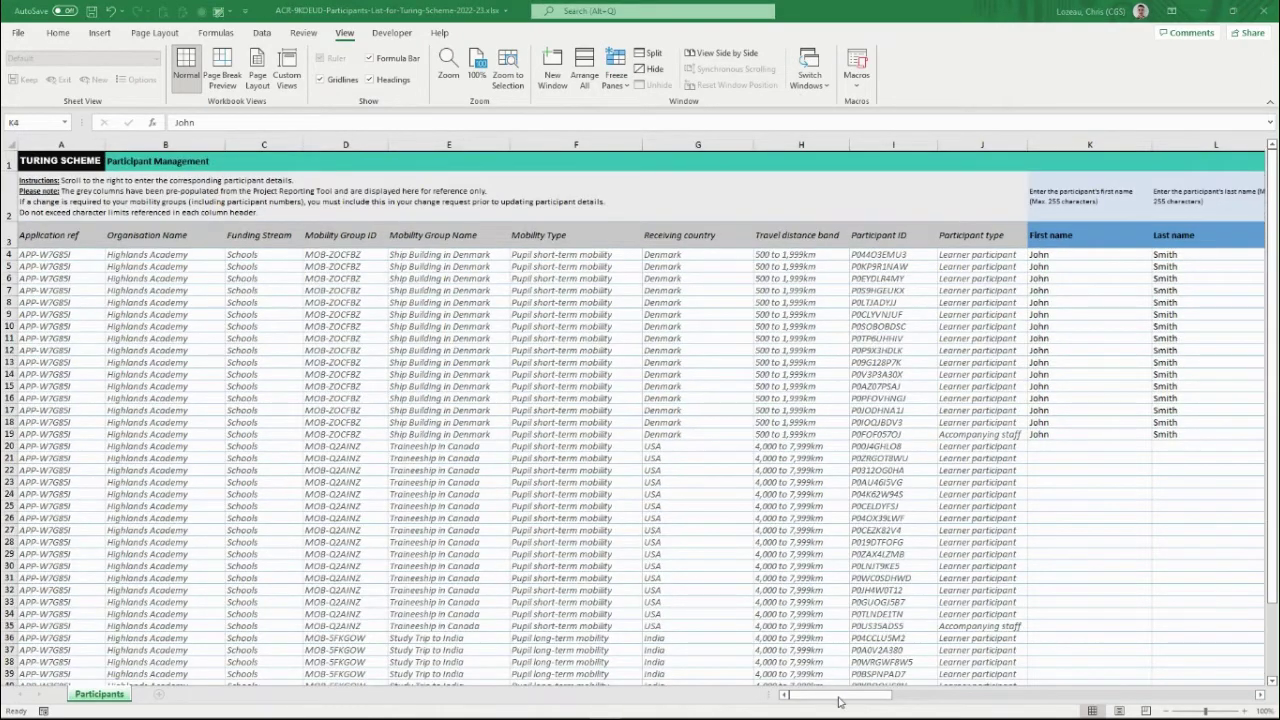
Try to enter a date of birth after the allowed range in M4 for the first participant
drag(835, 700, 893, 697)
click(1245, 710)
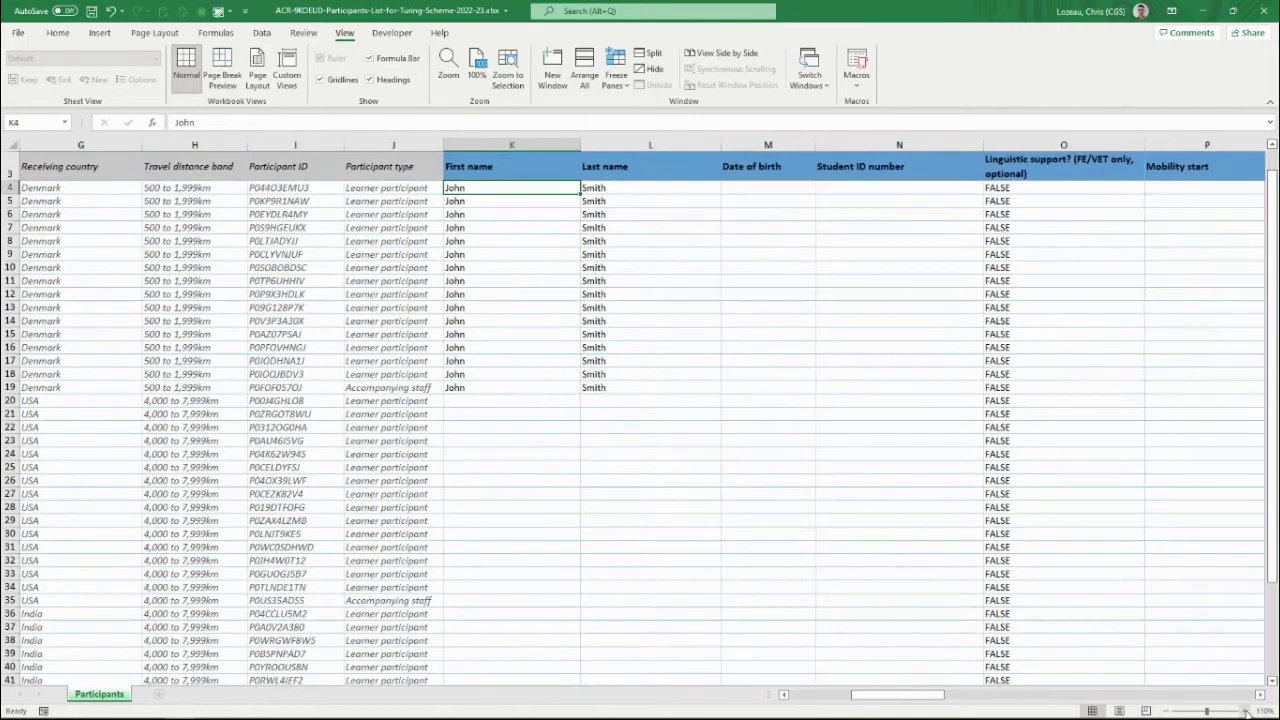
click(1245, 710)
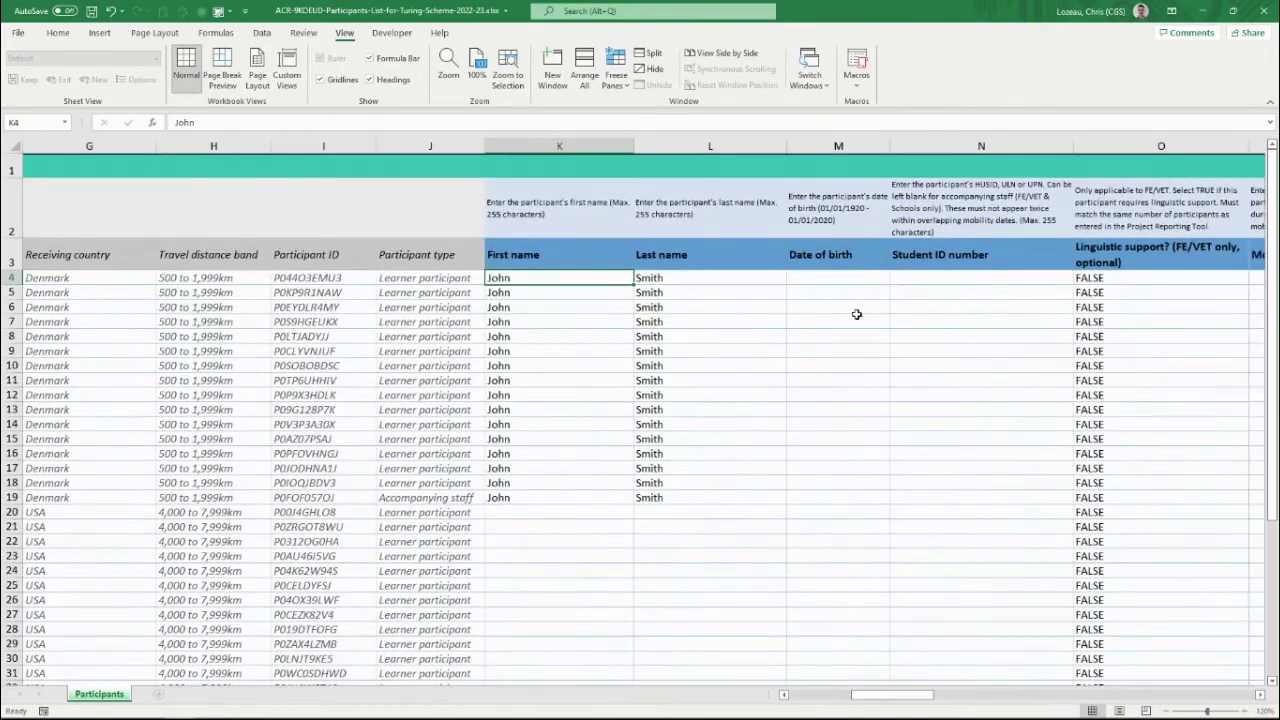
click(847, 278)
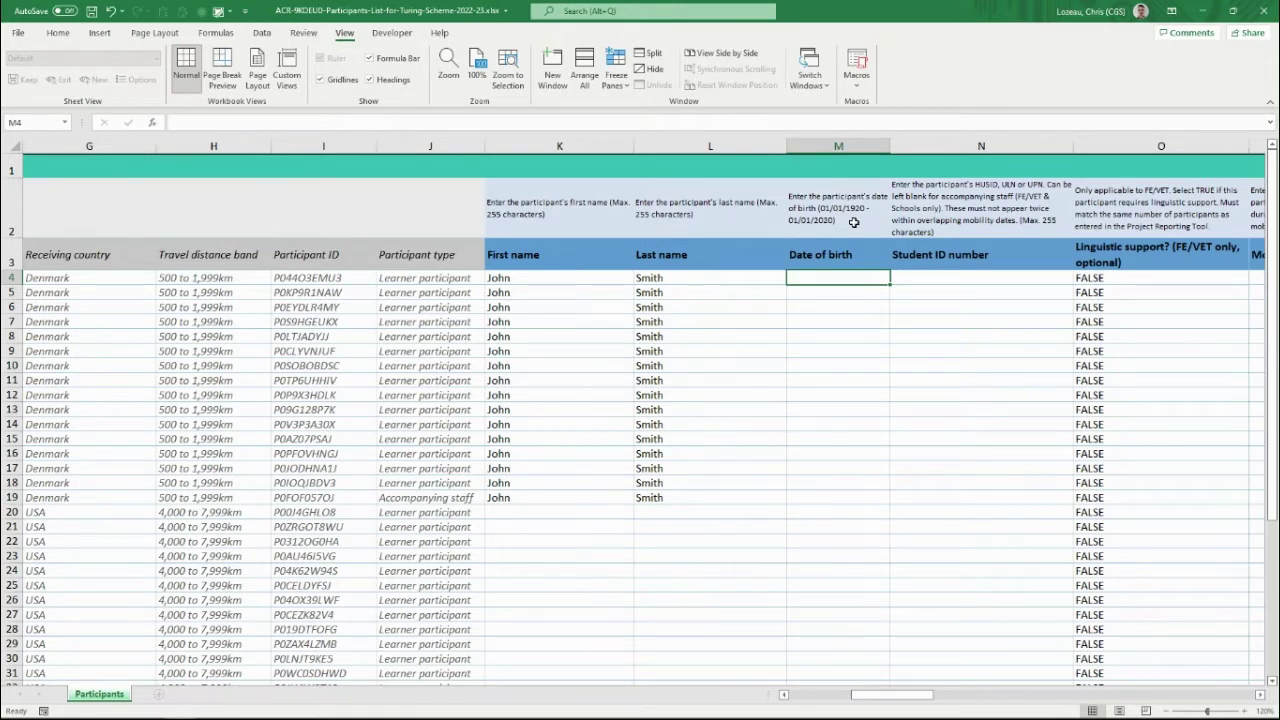
text(01/01)
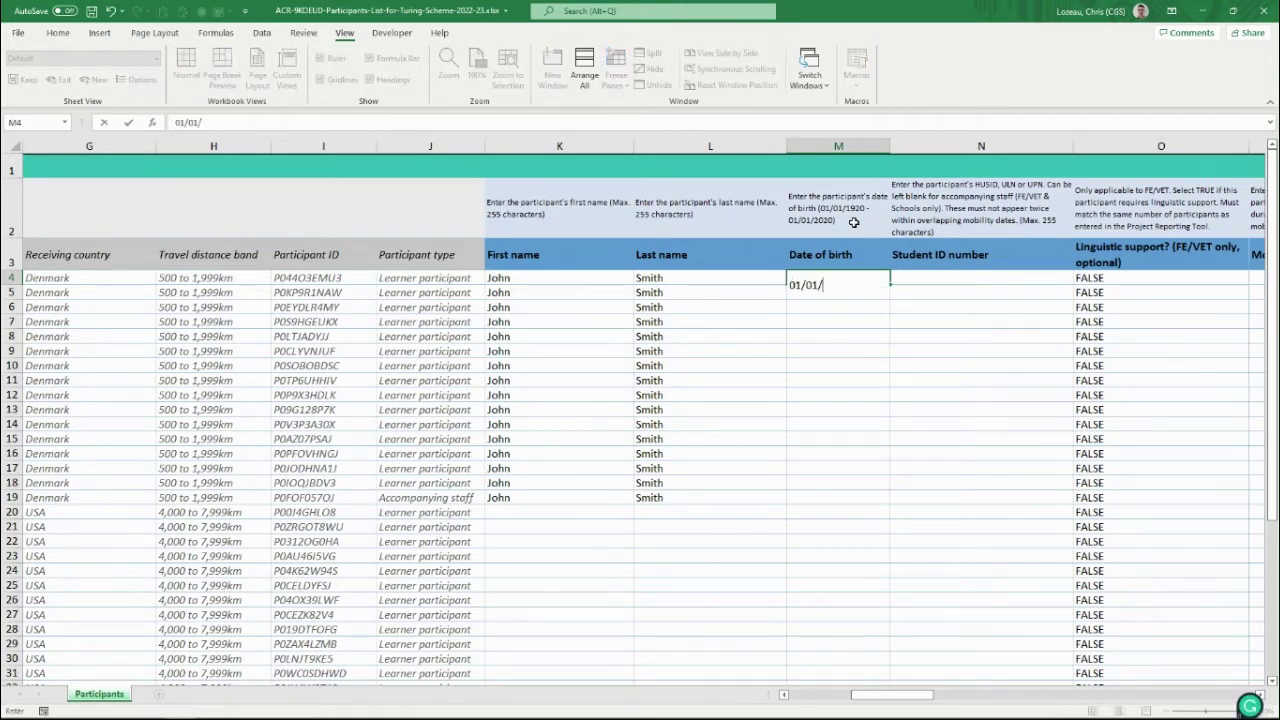
text(/2022)
key(Return)
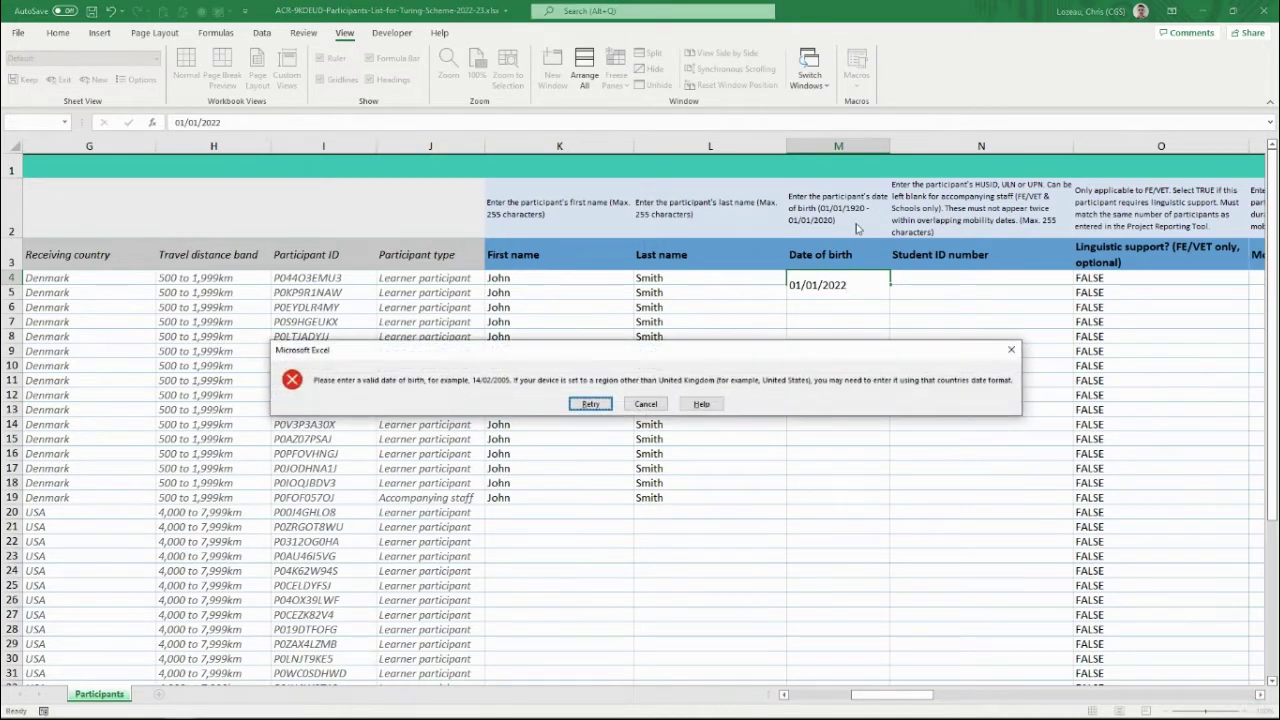
click(646, 404)
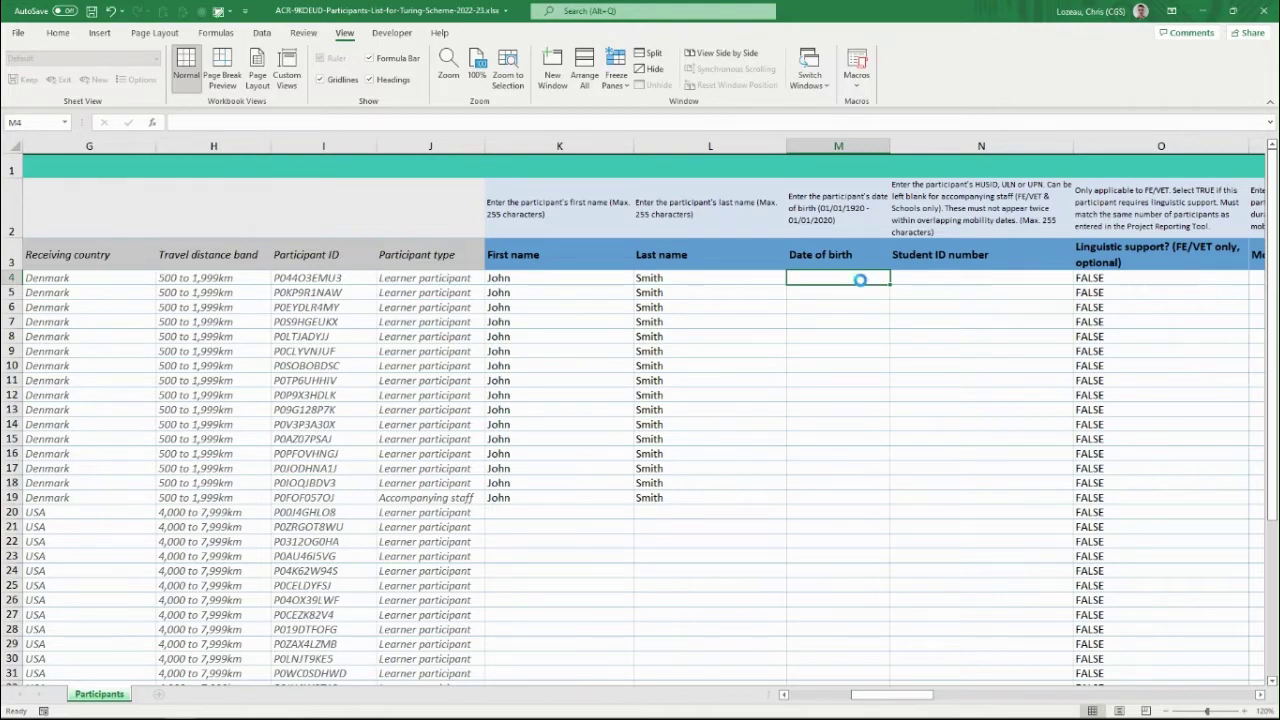
Create a blank workbook and enter the same out-of-range test date in its cell A1
key(ctrl+n)
drag(870, 12, 436, 334)
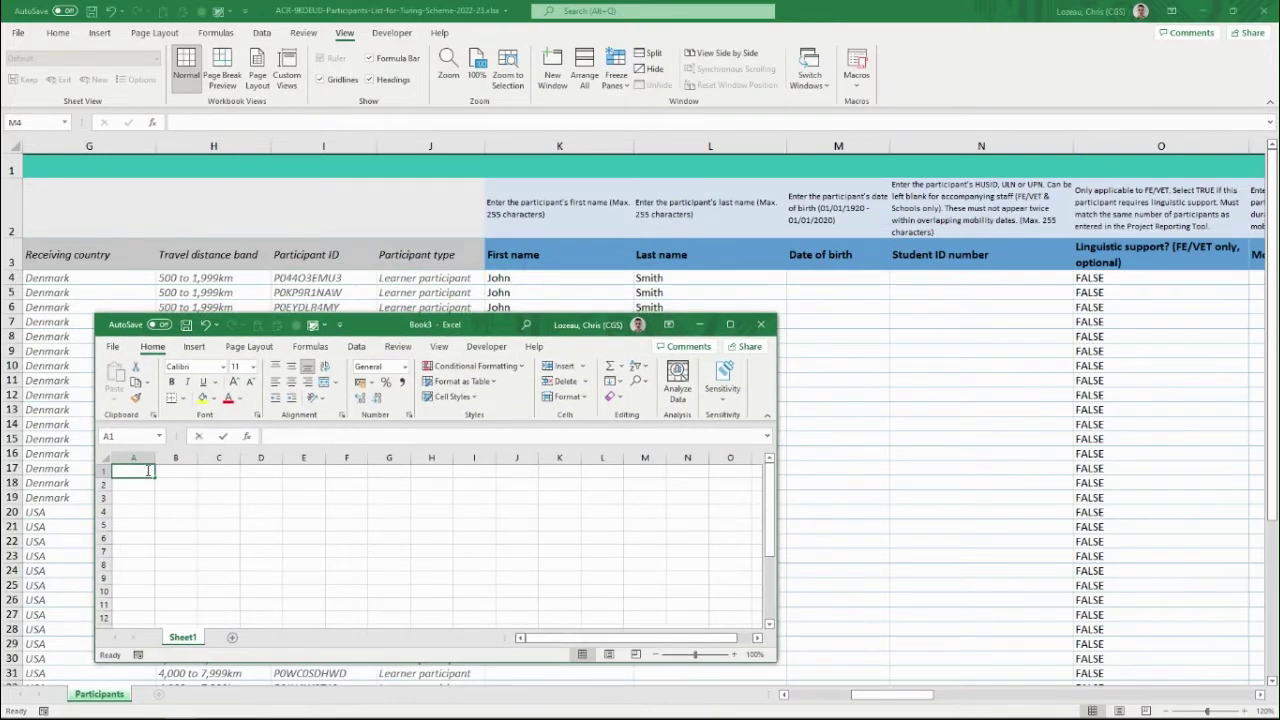
text(01/01)
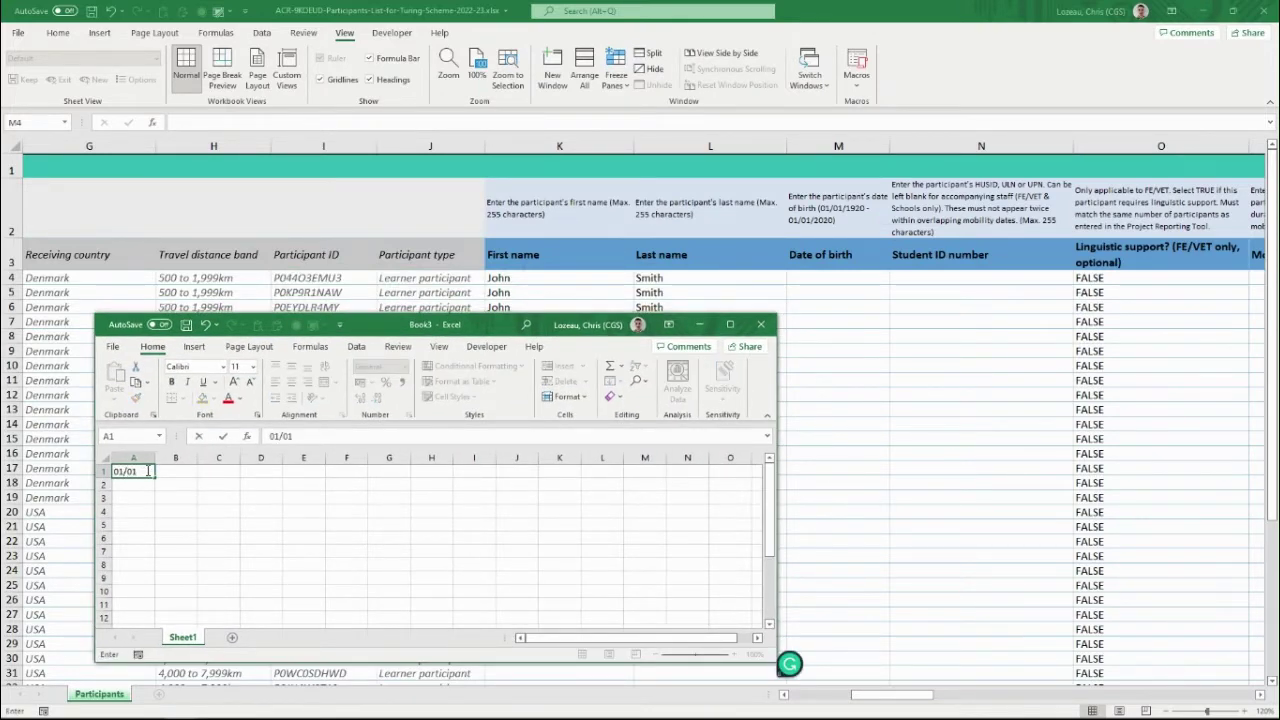
text(/2022)
key(Return)
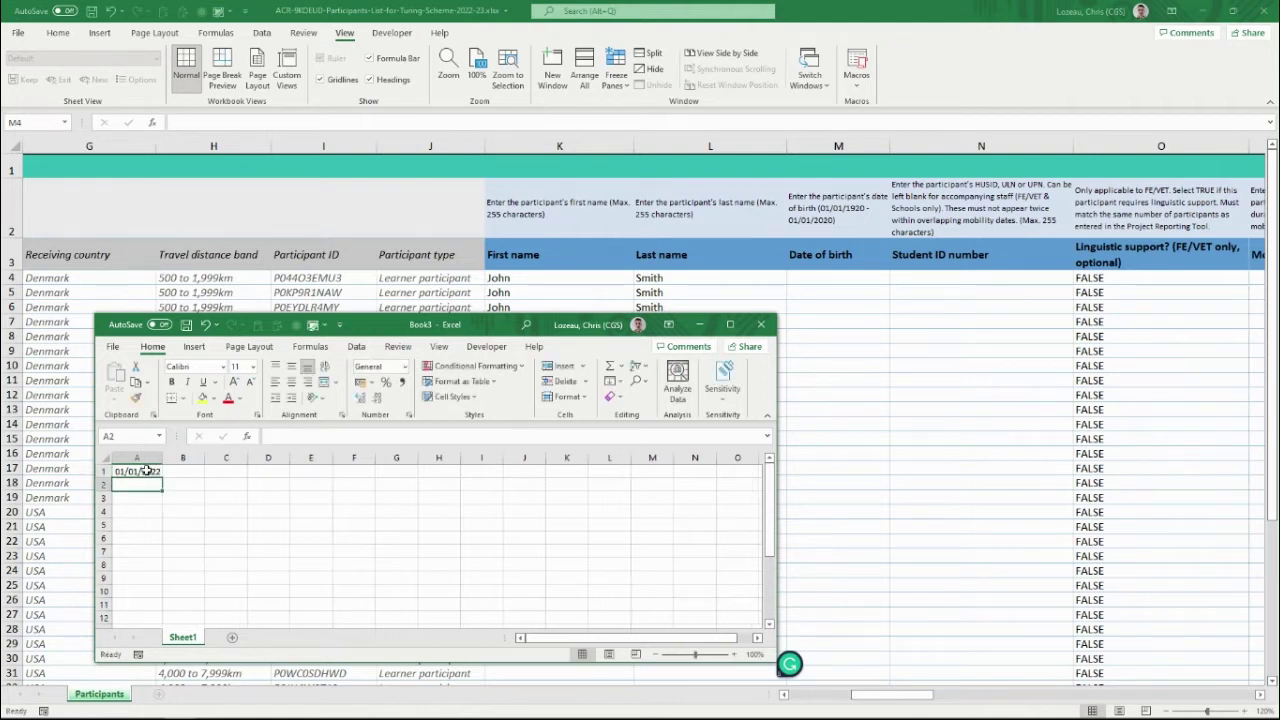
Try pasting the test date from the blank workbook's A1 into M4 of the participants list, and clear the cell
click(140, 471)
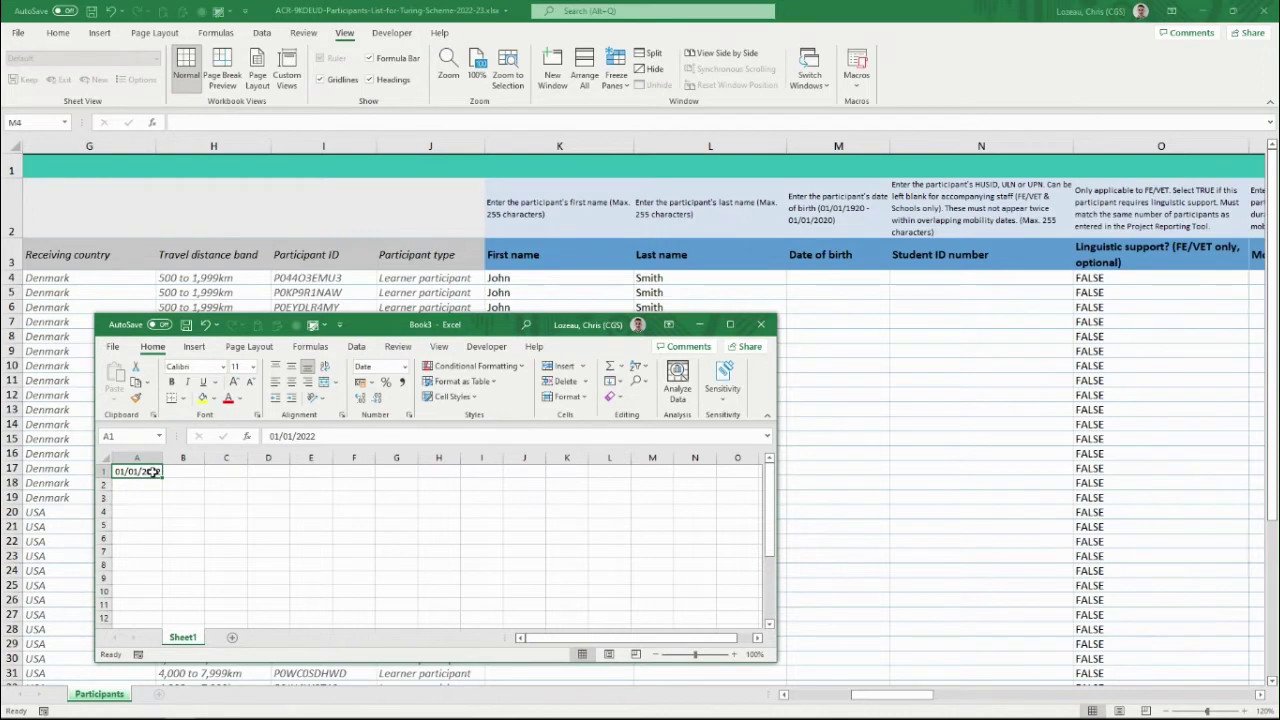
key(ctrl+c)
click(831, 277)
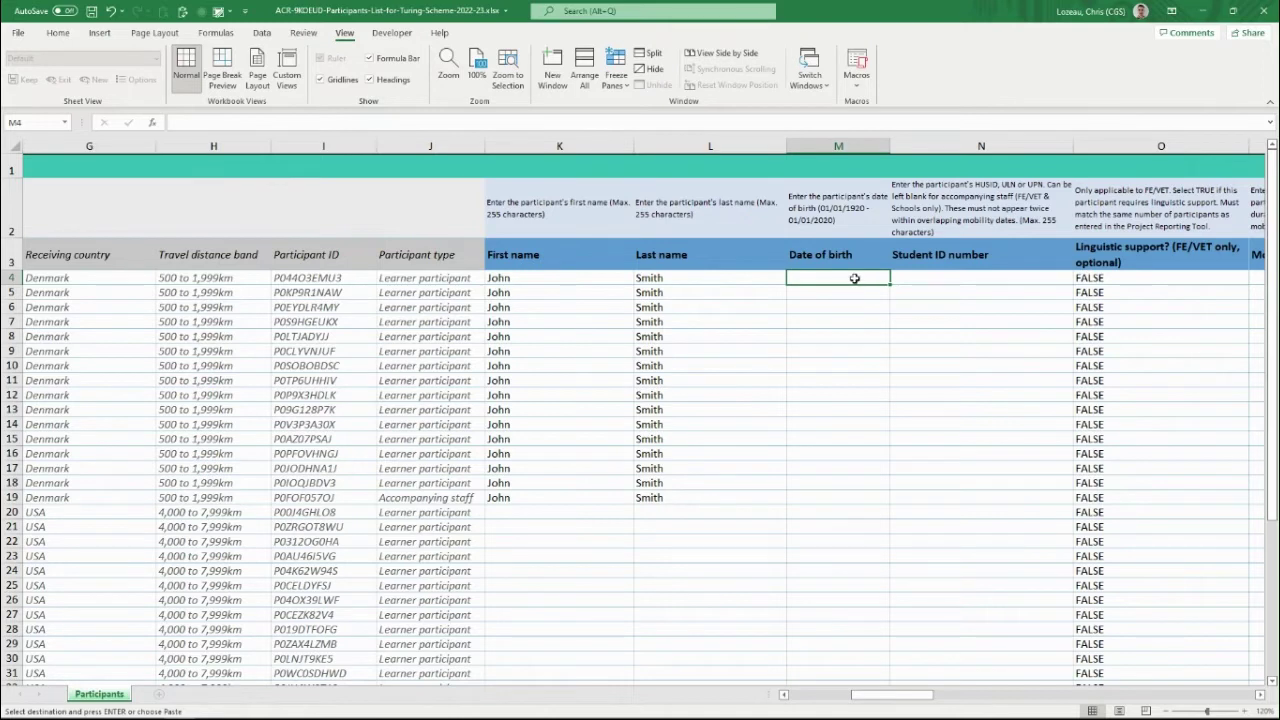
key(ctrl+v)
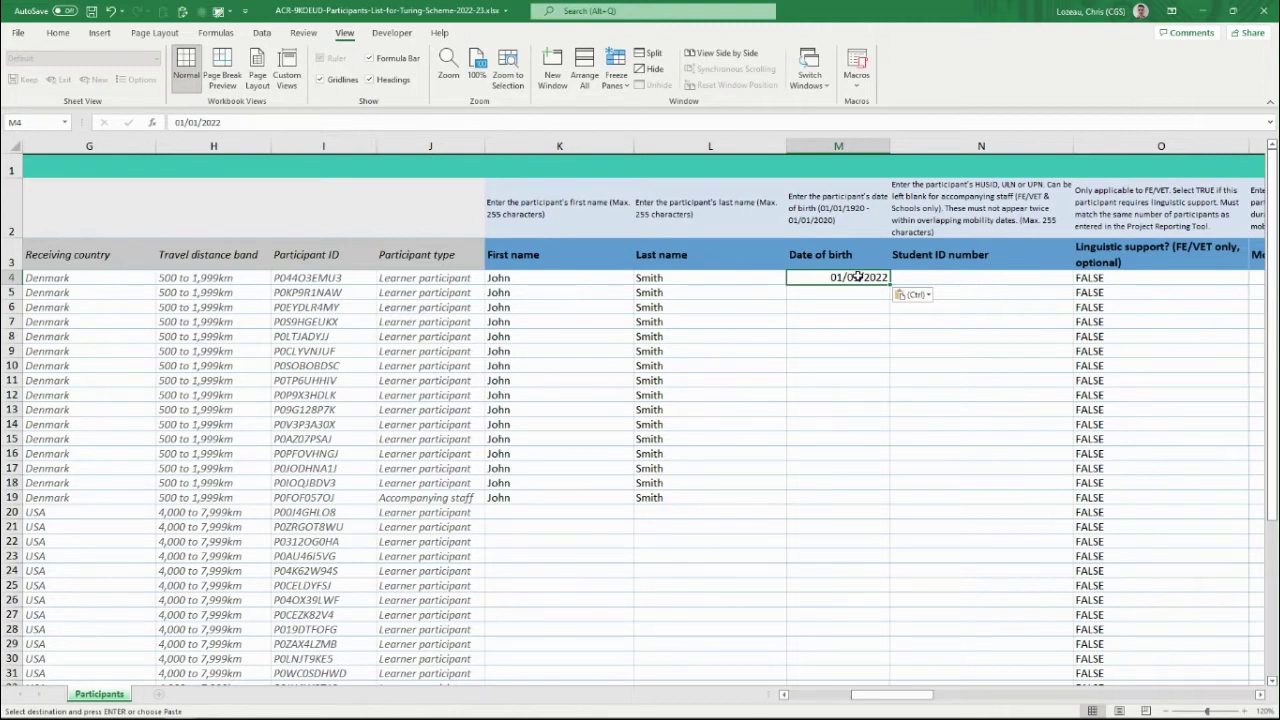
key(Delete)
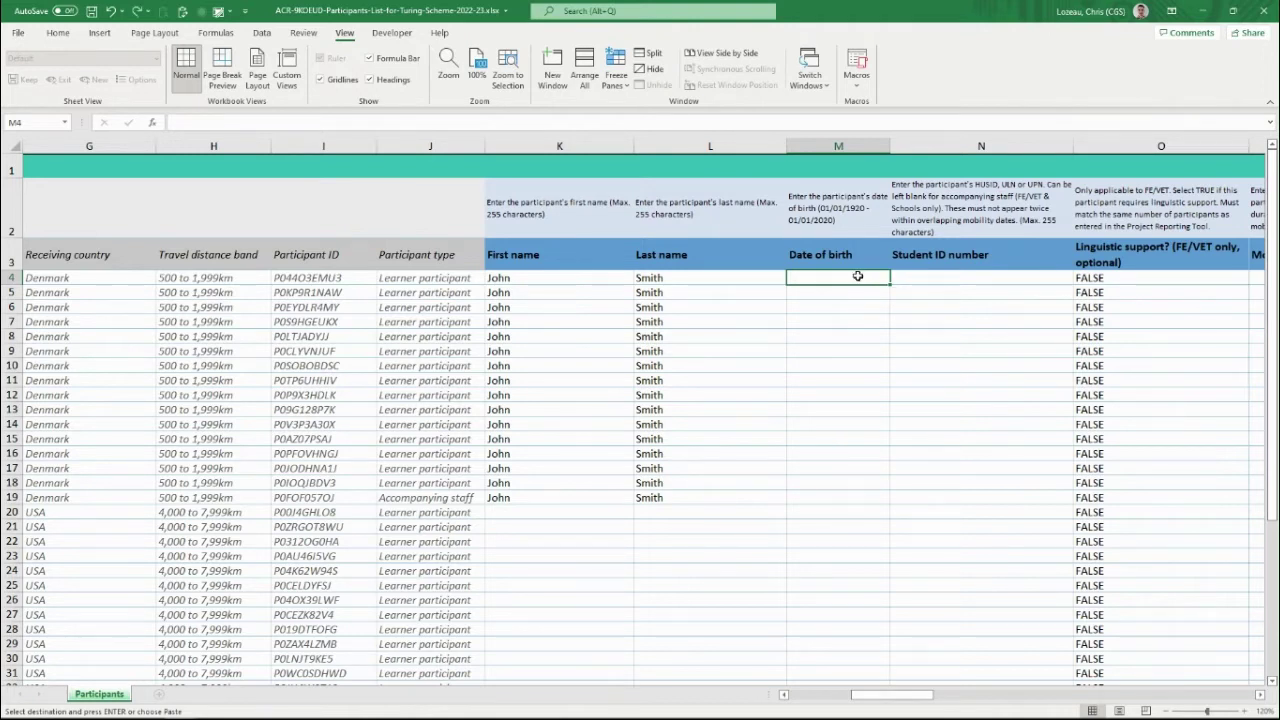
Try again to enter the out-of-range date of birth directly in M4
text(01/01)
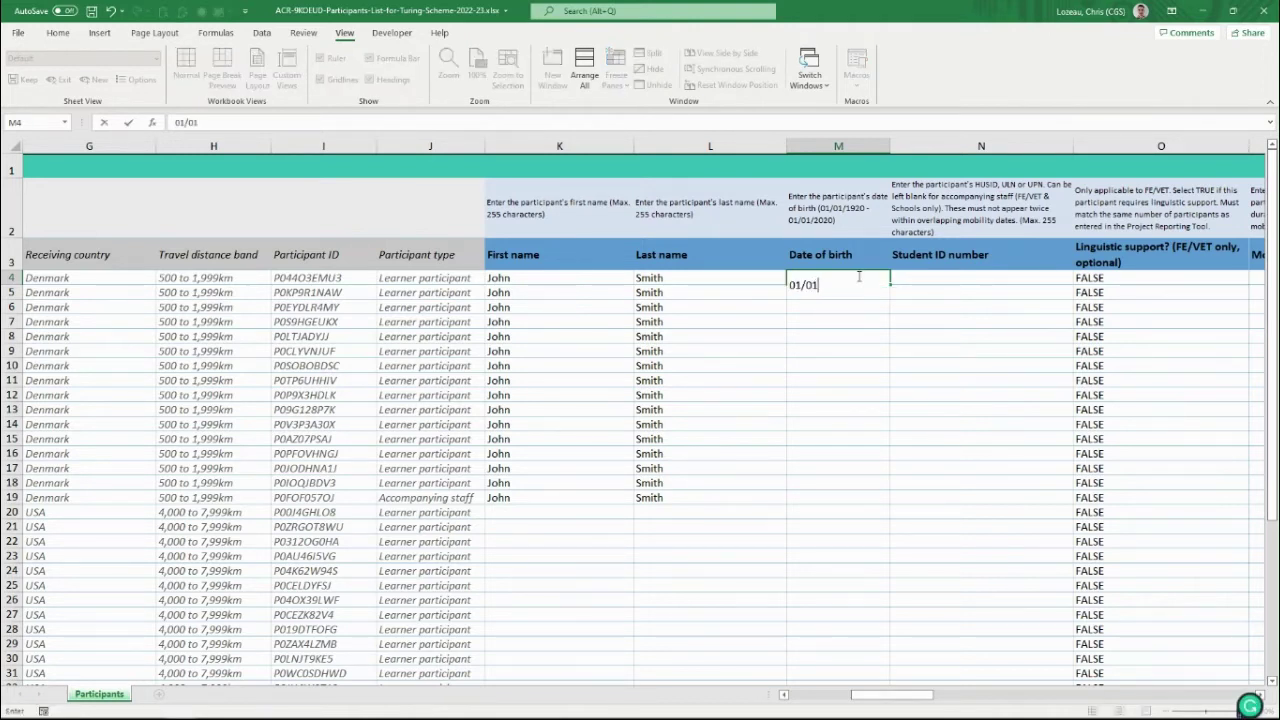
text(/2022)
key(ctrl+Return)
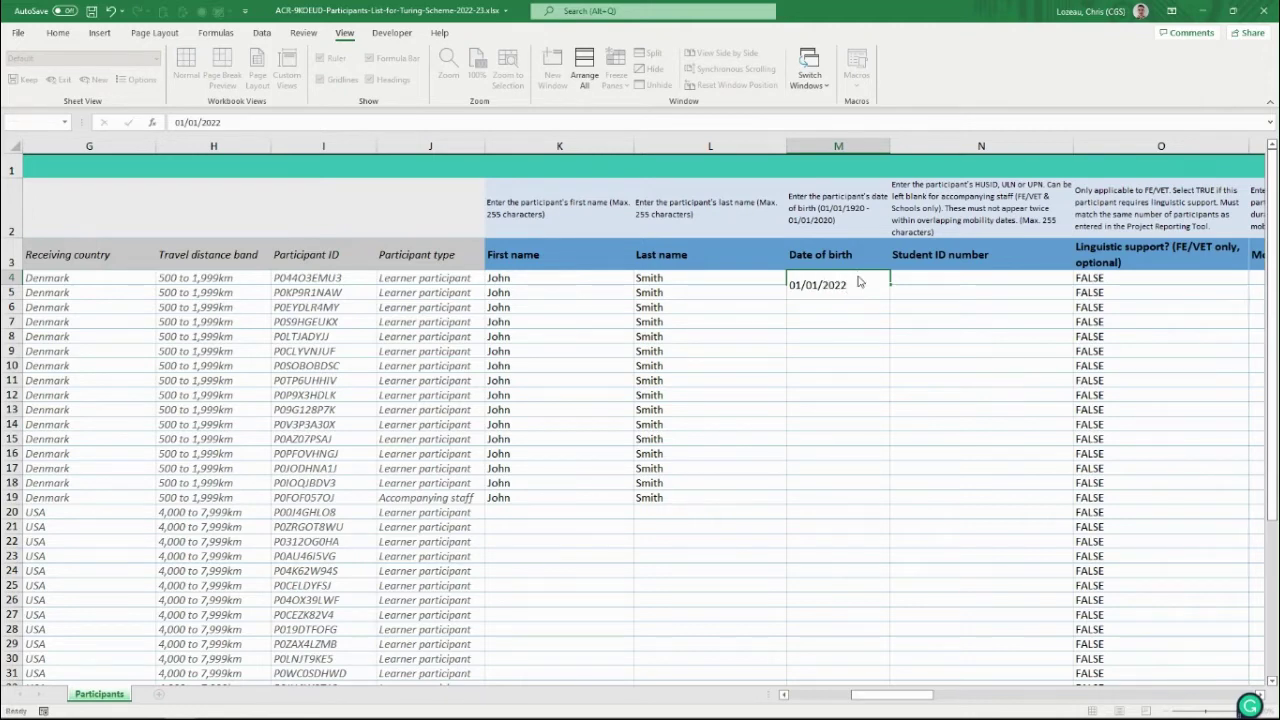
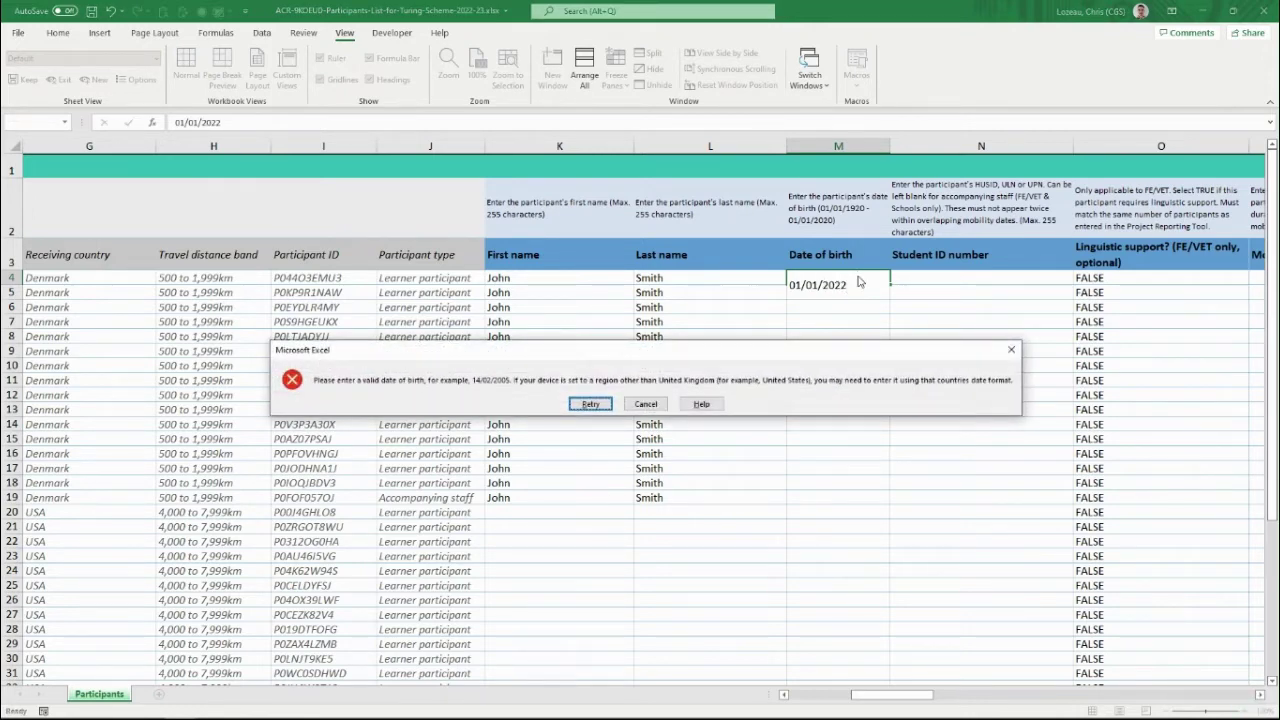
key(Return)
Enter a date of birth within the allowed range in M4 for the first participant
text(01)
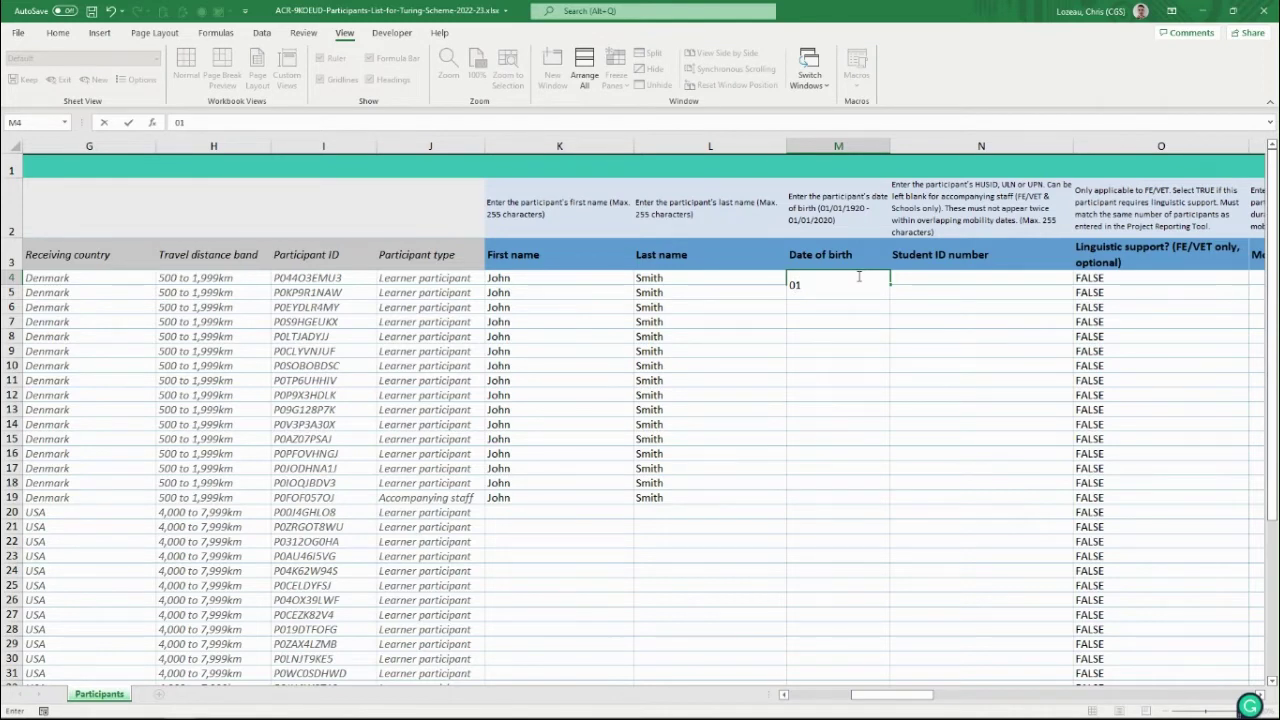
text(/01/20)
key(BackSpace)
key(BackSpace)
text(1990)
key(Return)
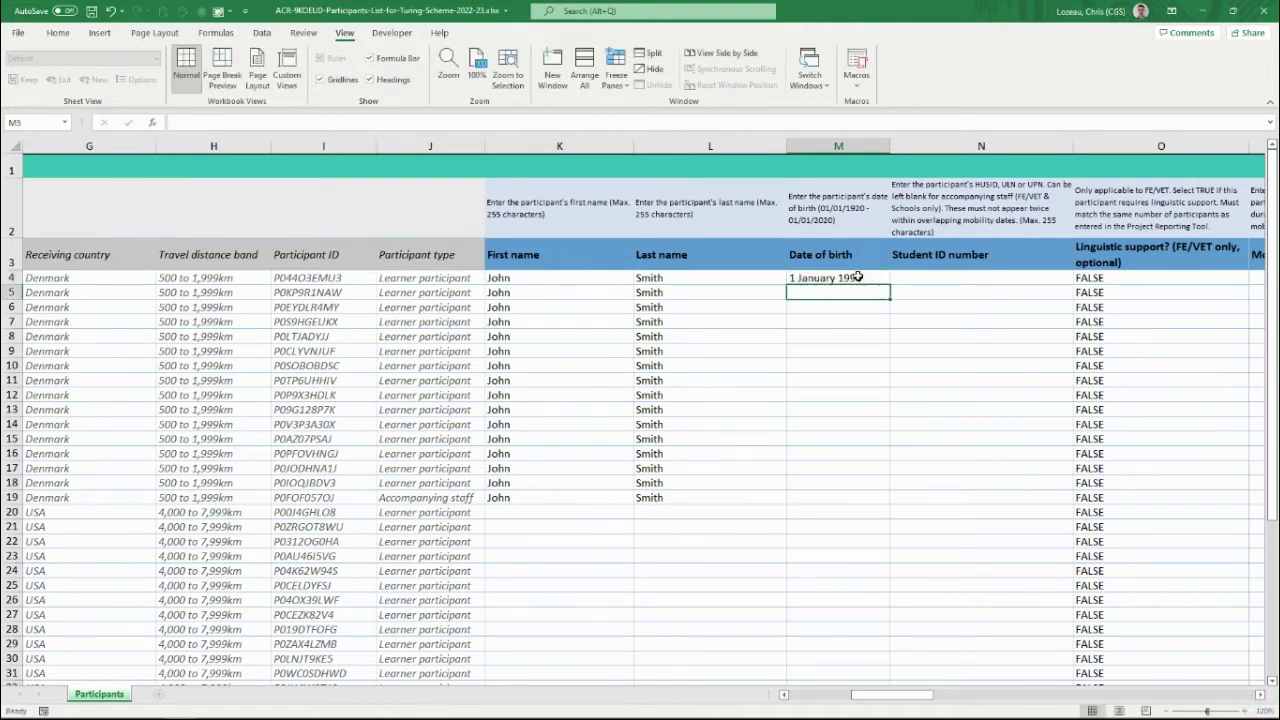
Replace the first participant's date of birth in M4 and enter the student ID number in N4
click(857, 277)
text(12/01/1996)
click(951, 274)
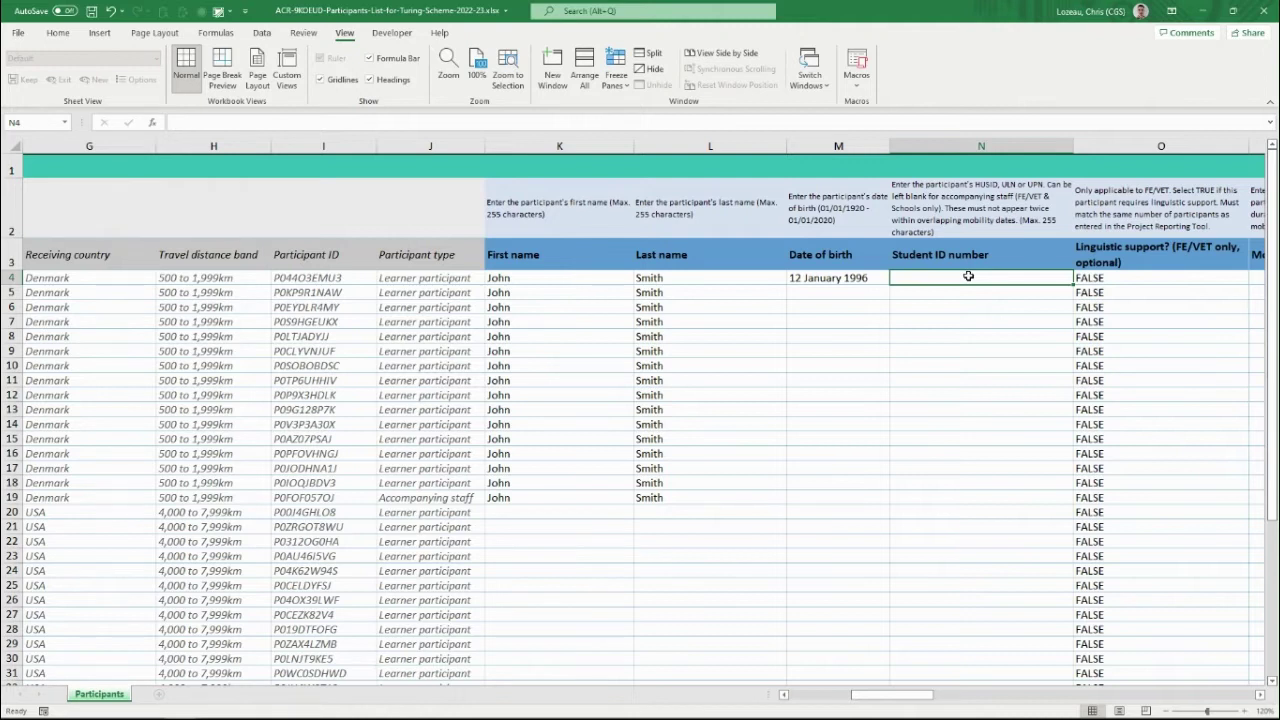
text(P123456789)
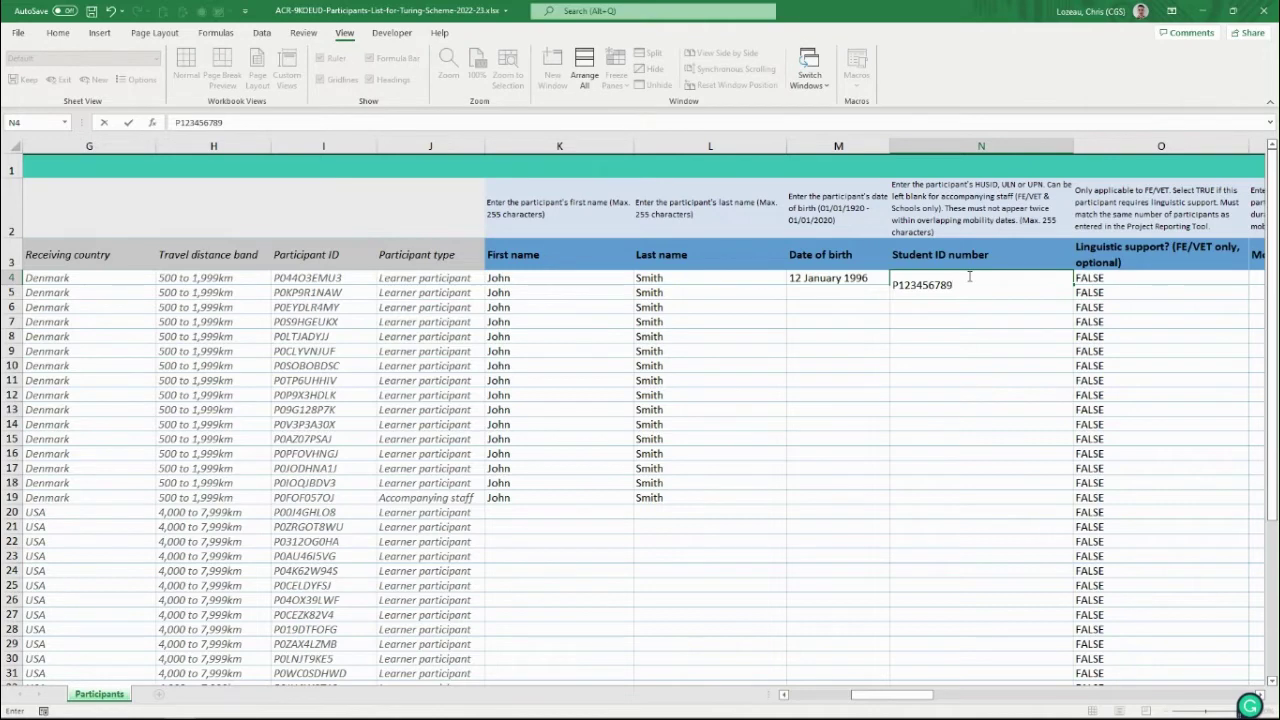
key(ctrl+Return)
Set Linguistic support to TRUE for the first participant in O4
drag(905, 695, 972, 704)
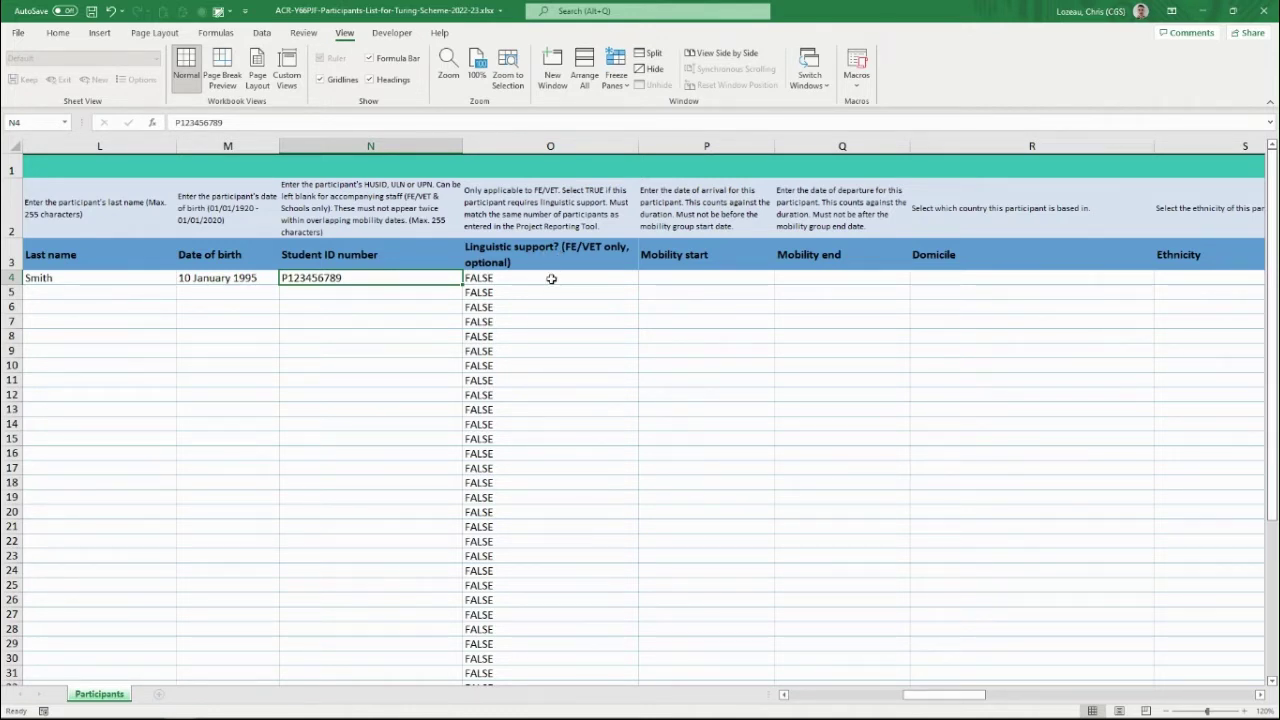
click(551, 279)
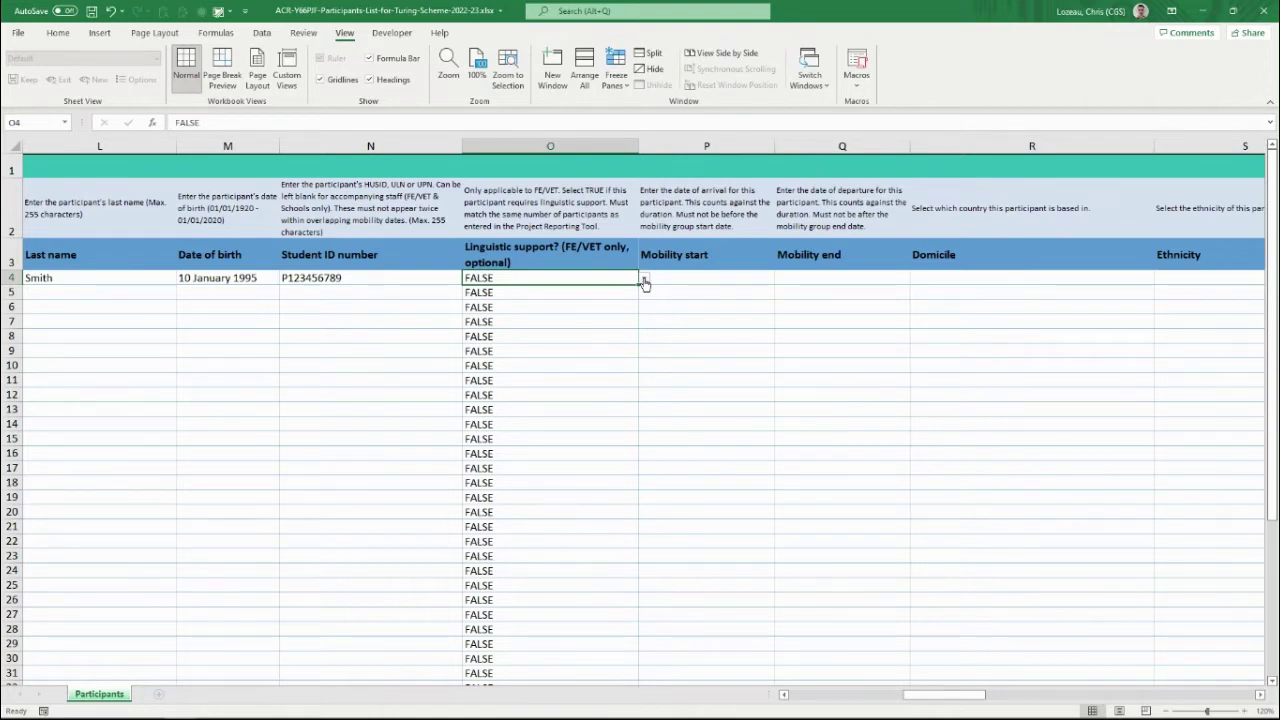
click(644, 281)
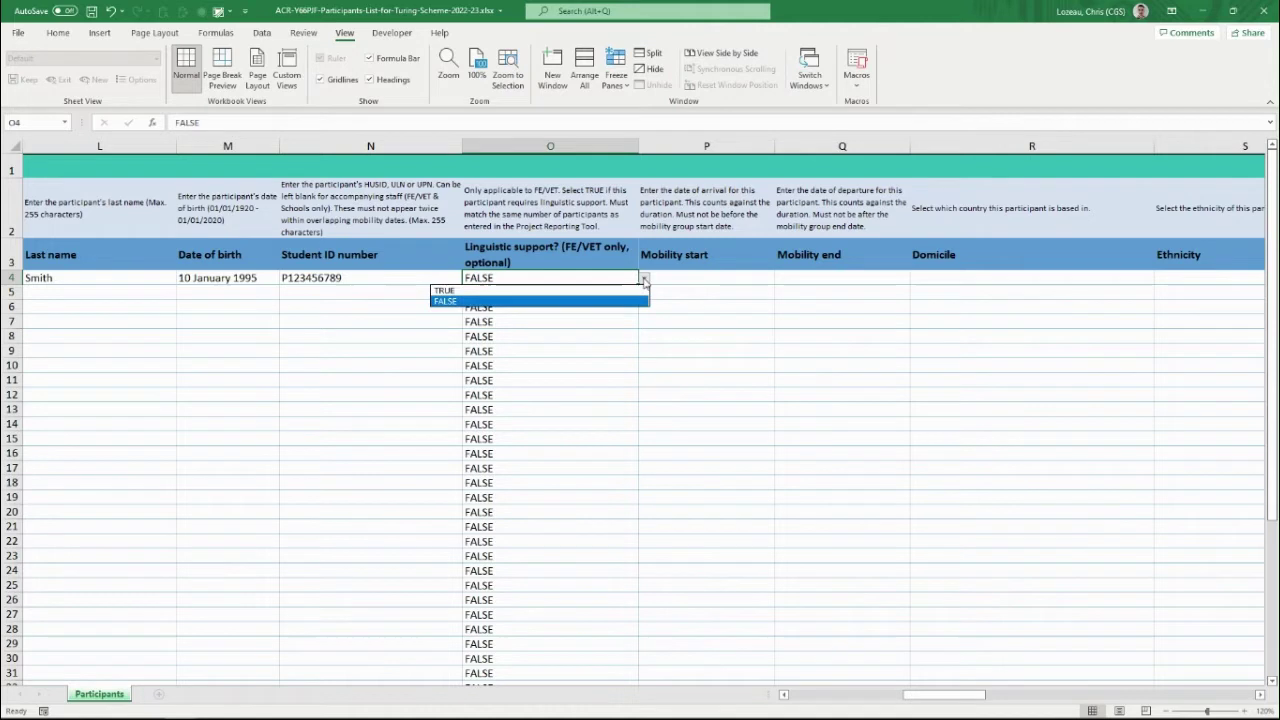
click(623, 294)
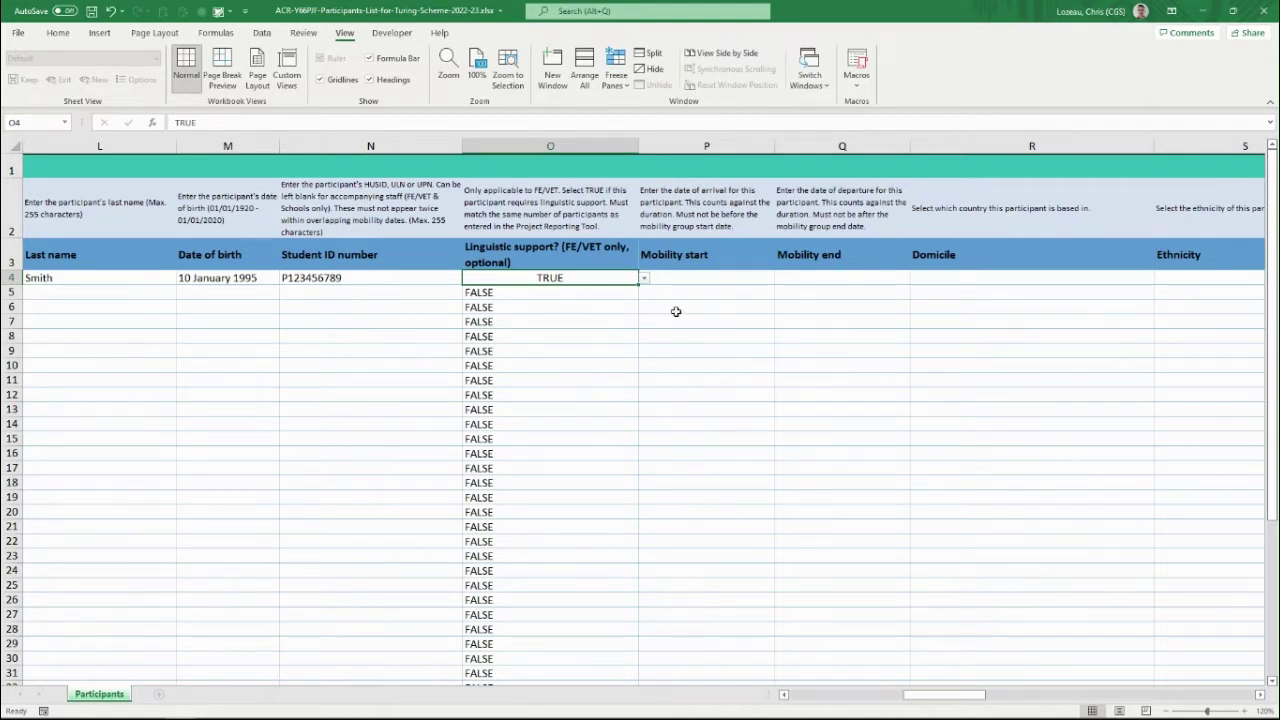
Enter 01/03/2023 as the first participant's Mobility start date in P4
click(715, 277)
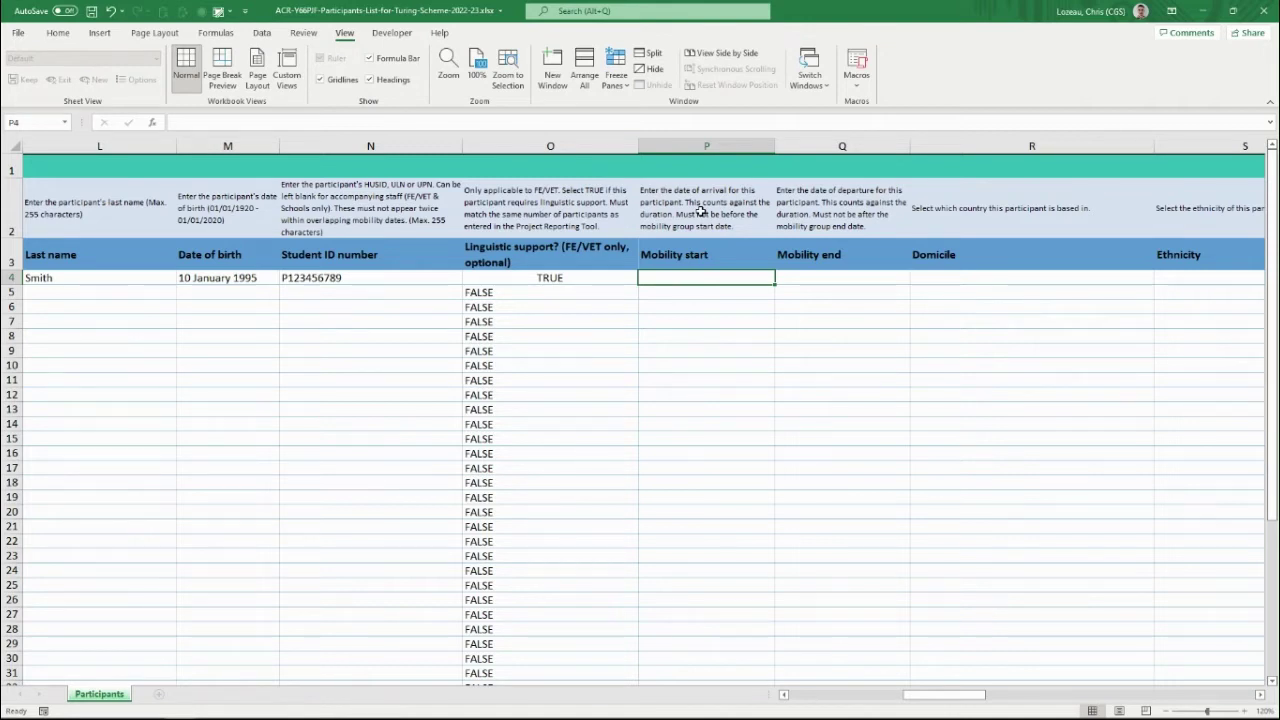
text(01/)
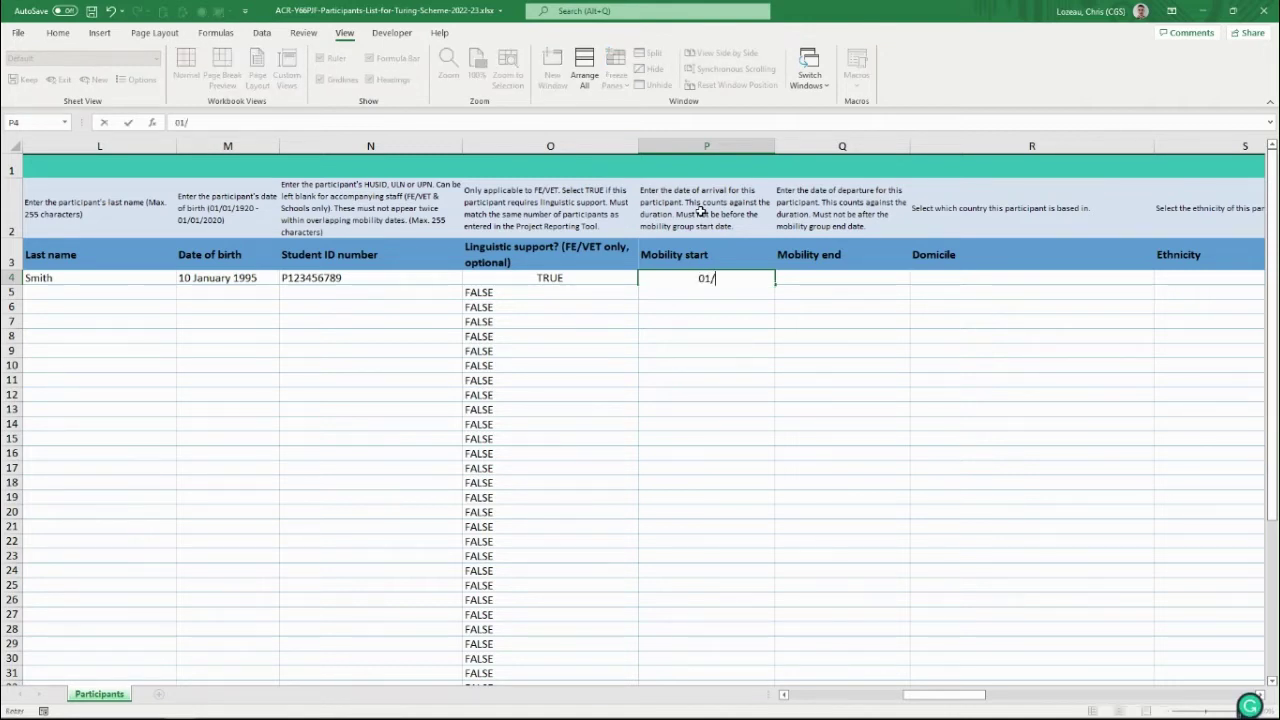
text(01/)
key(BackSpace)
key(BackSpace)
text(3/2023)
Enter 01/04/2023 as the first participant's Mobility end date in Q4
click(795, 279)
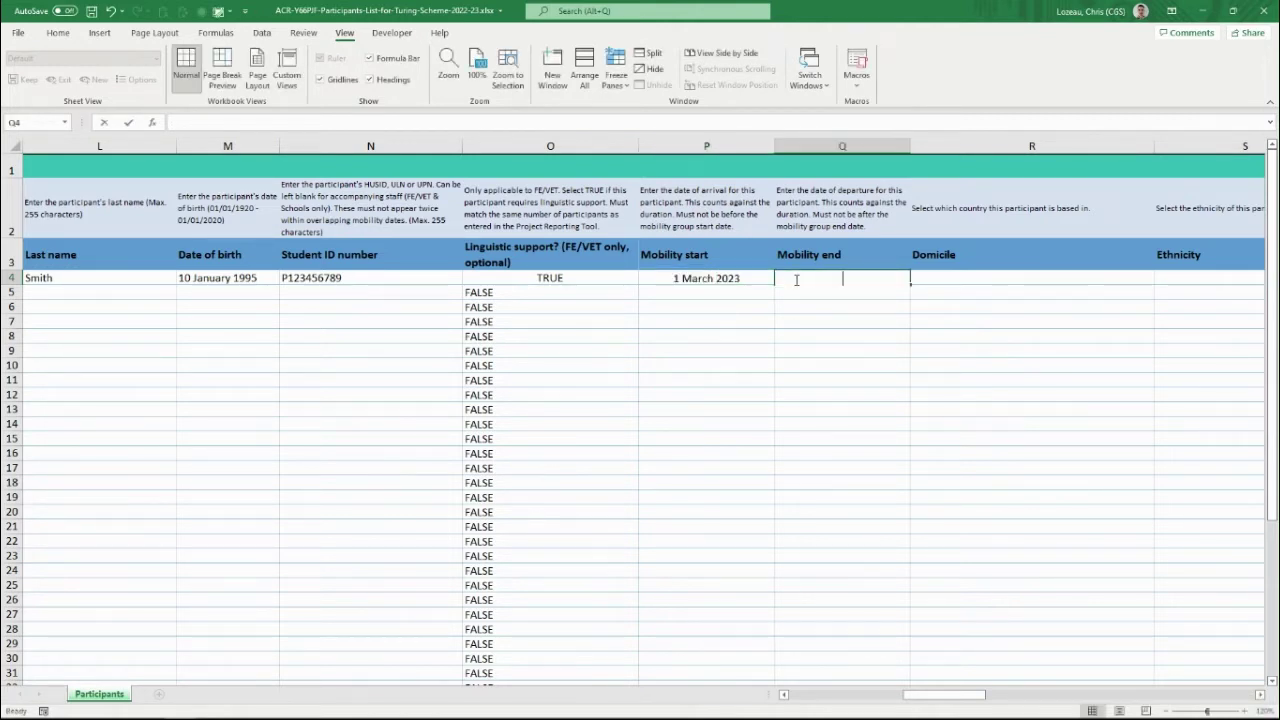
text(01/04/2023)
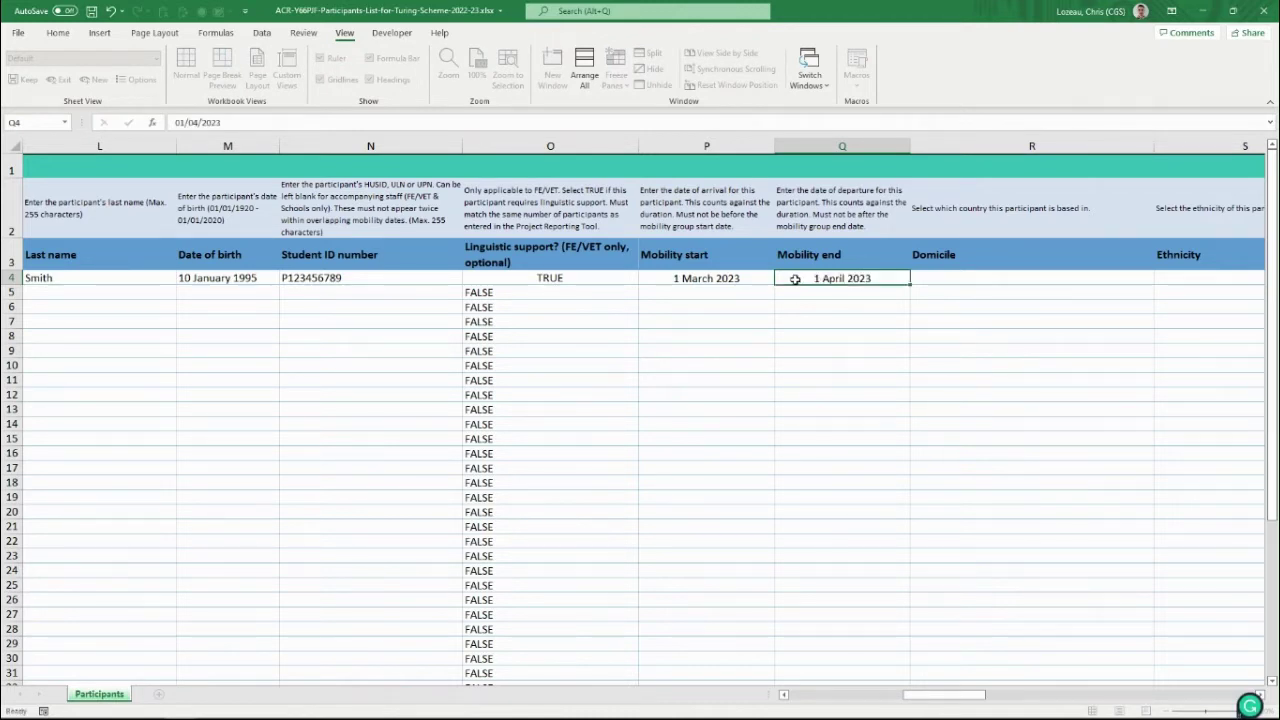
key(ctrl+Return)
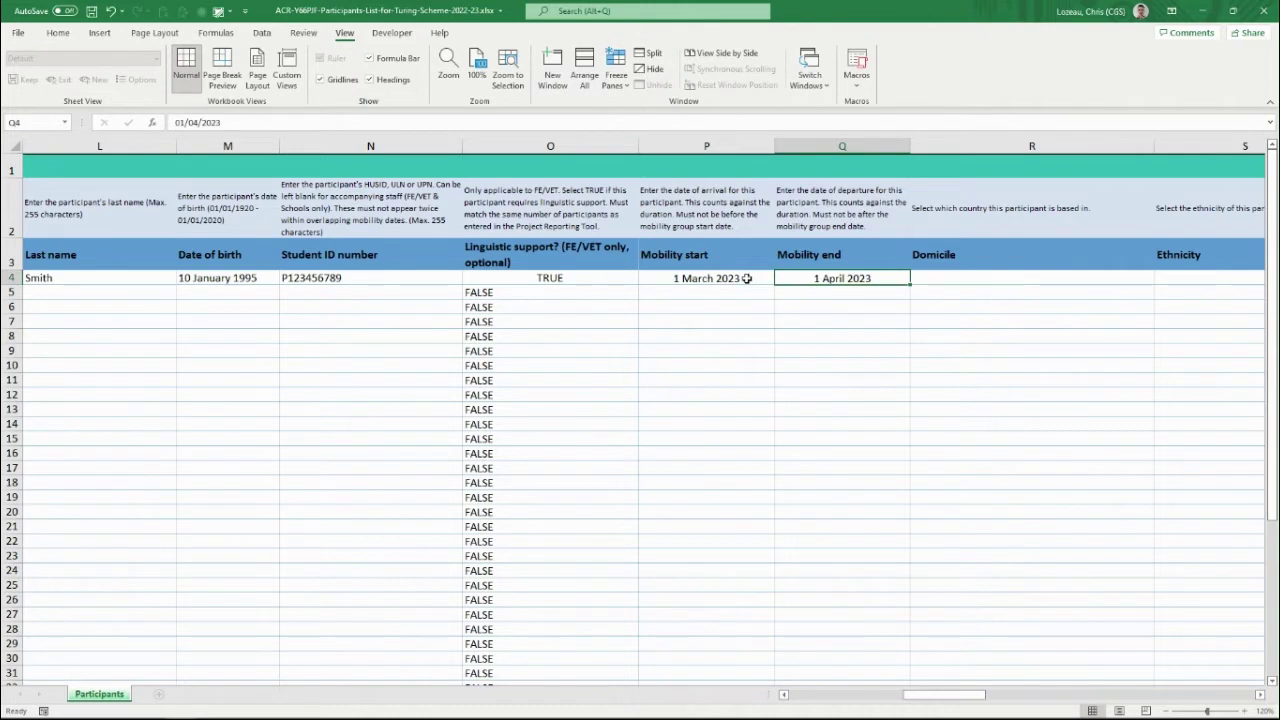
Check the first participant's mobility dates and examine the options offered for Domicile in R4 and Ethnicity in S4
drag(790, 278, 750, 287)
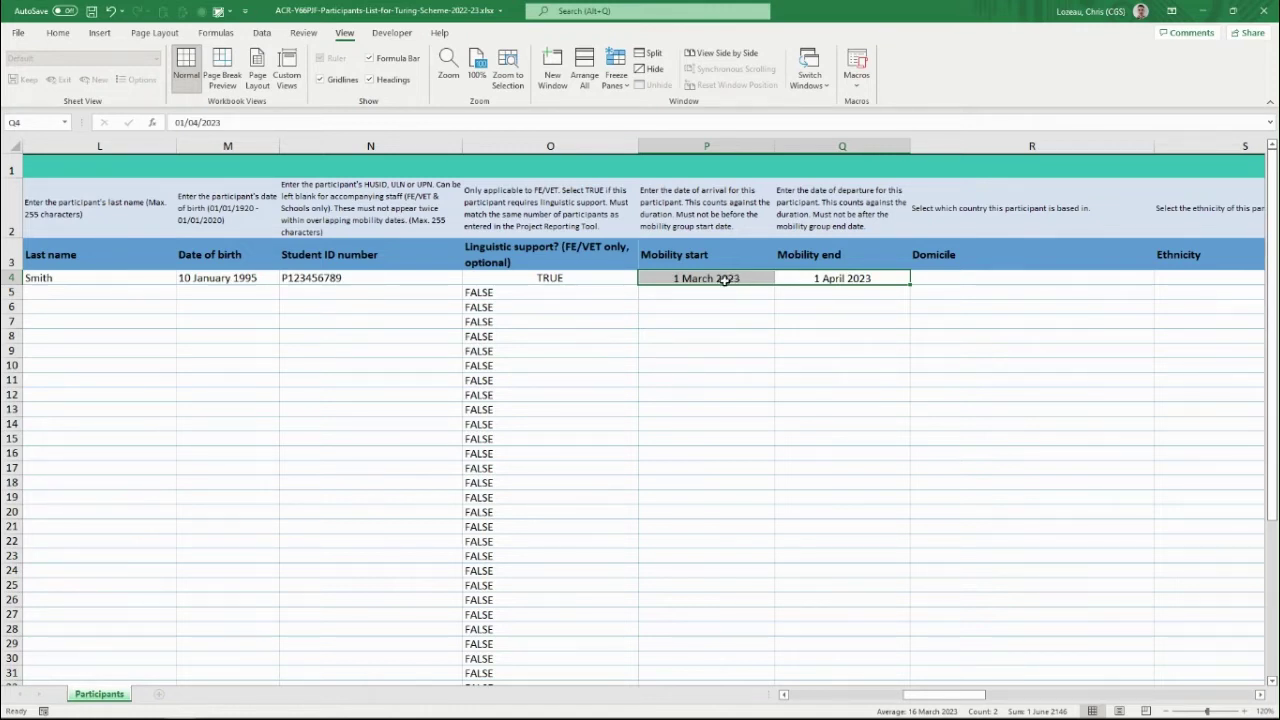
click(667, 291)
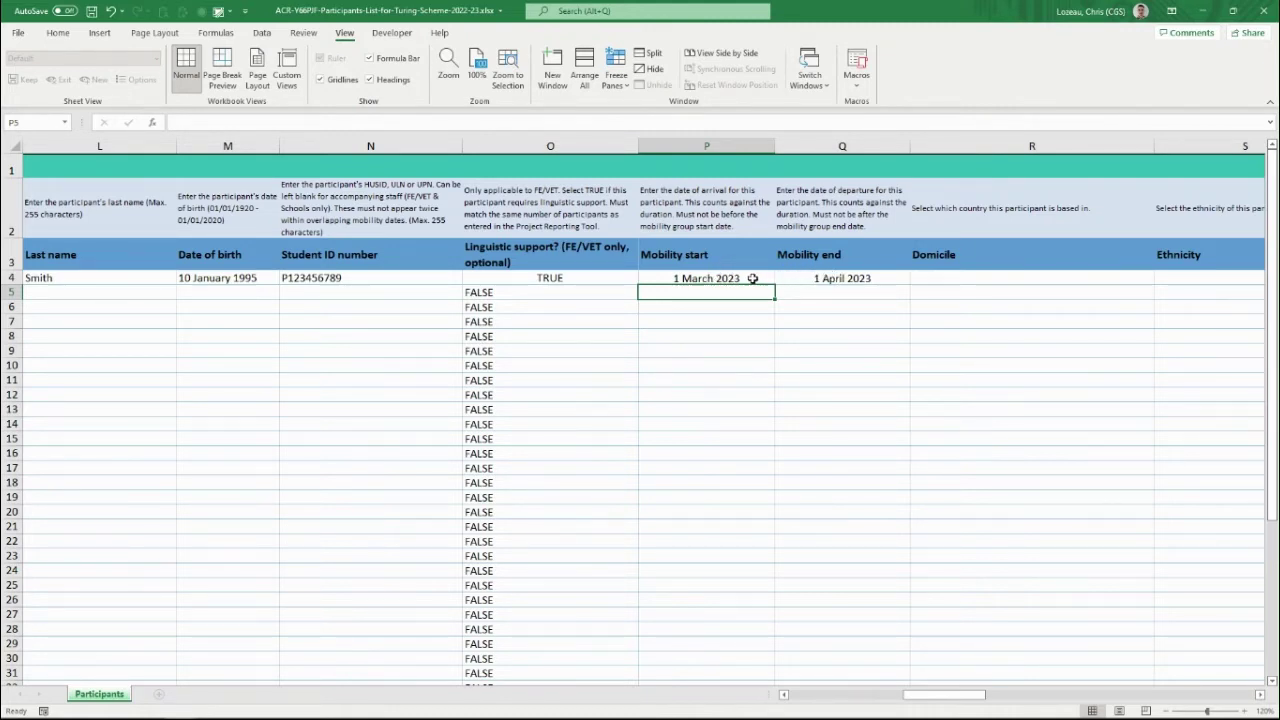
click(740, 279)
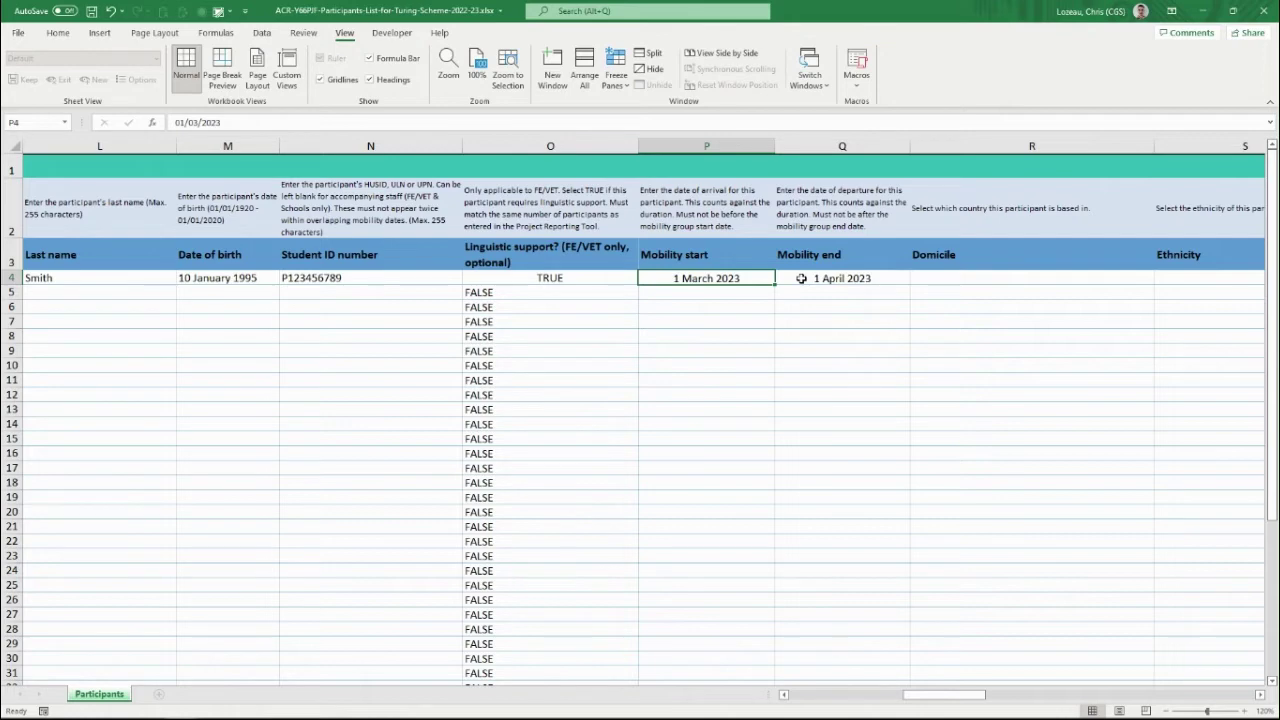
click(962, 272)
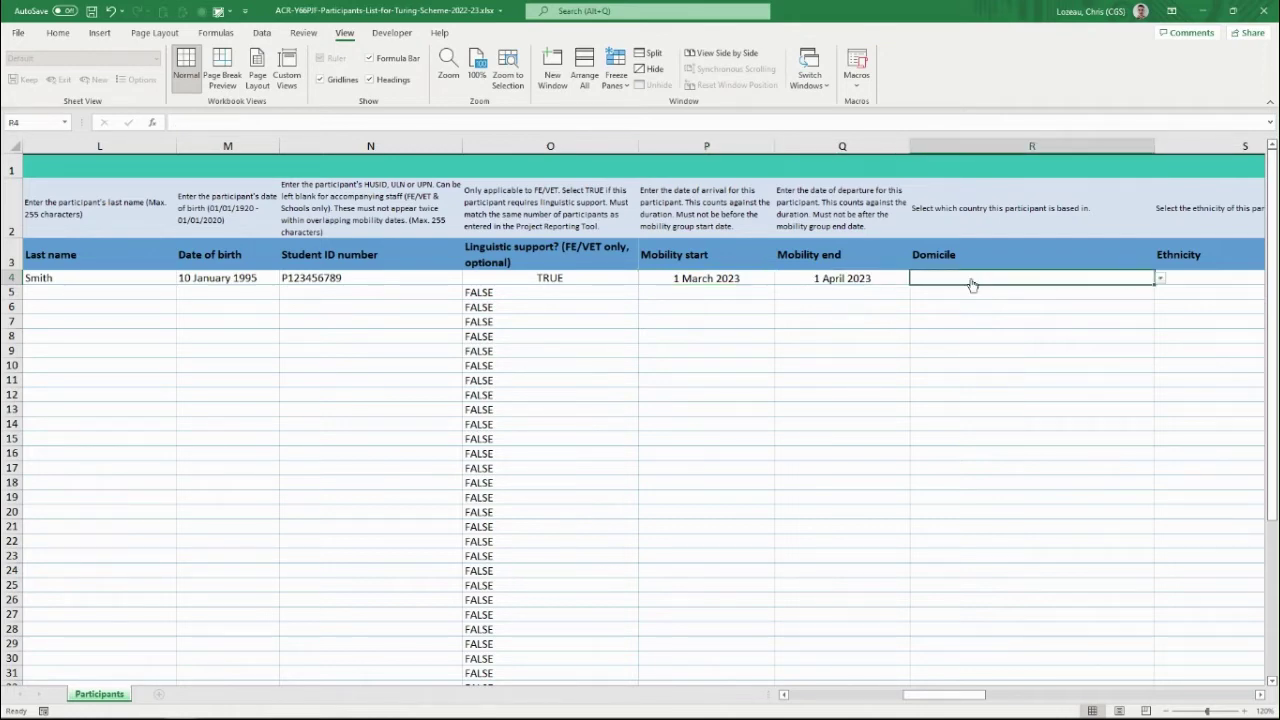
drag(945, 697, 997, 700)
click(408, 280)
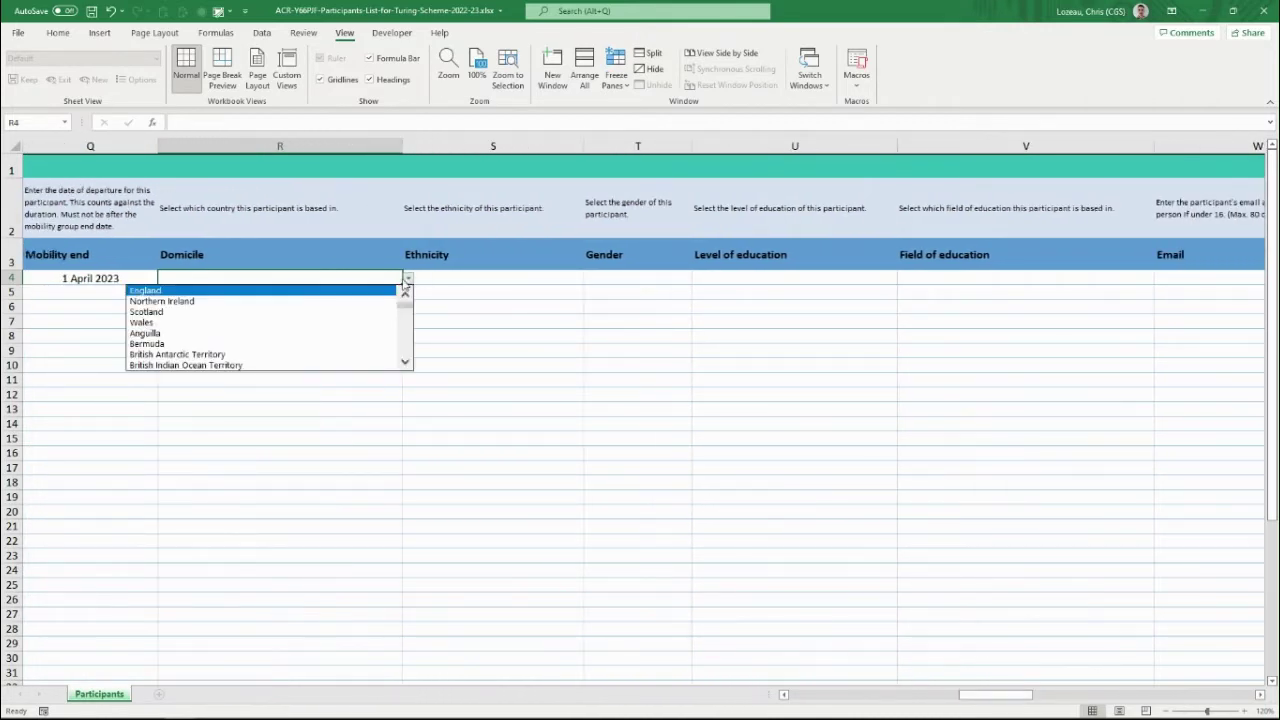
click(577, 279)
click(578, 279)
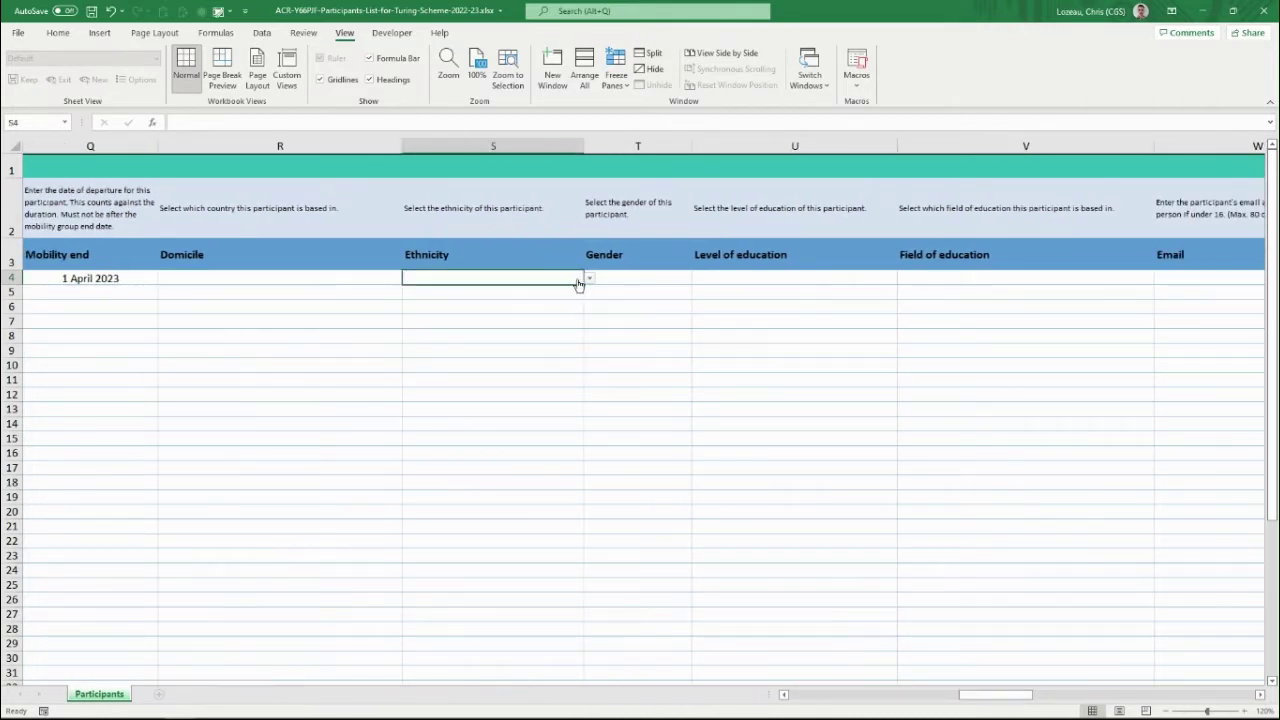
click(589, 279)
key(Escape)
Examine the contact detail columns and the sending organisation type, name and country fields in row 4
drag(968, 695, 1018, 701)
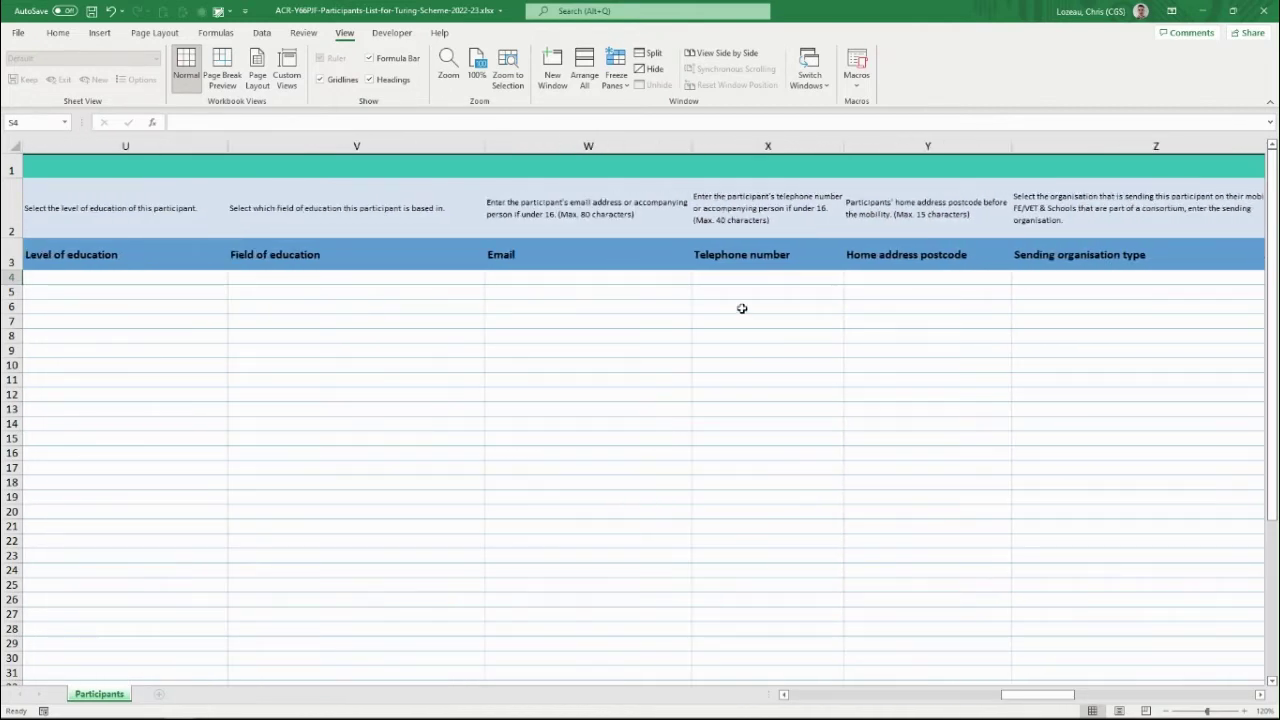
click(658, 276)
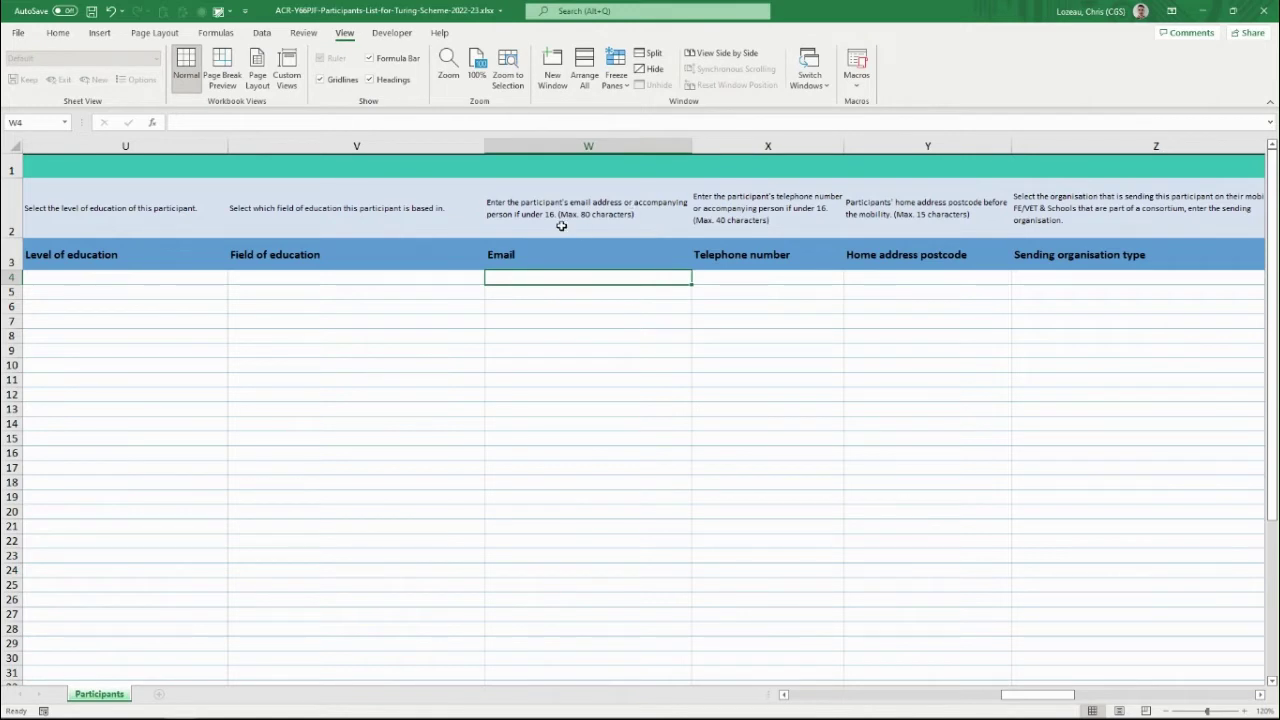
drag(1030, 702, 1088, 696)
click(498, 284)
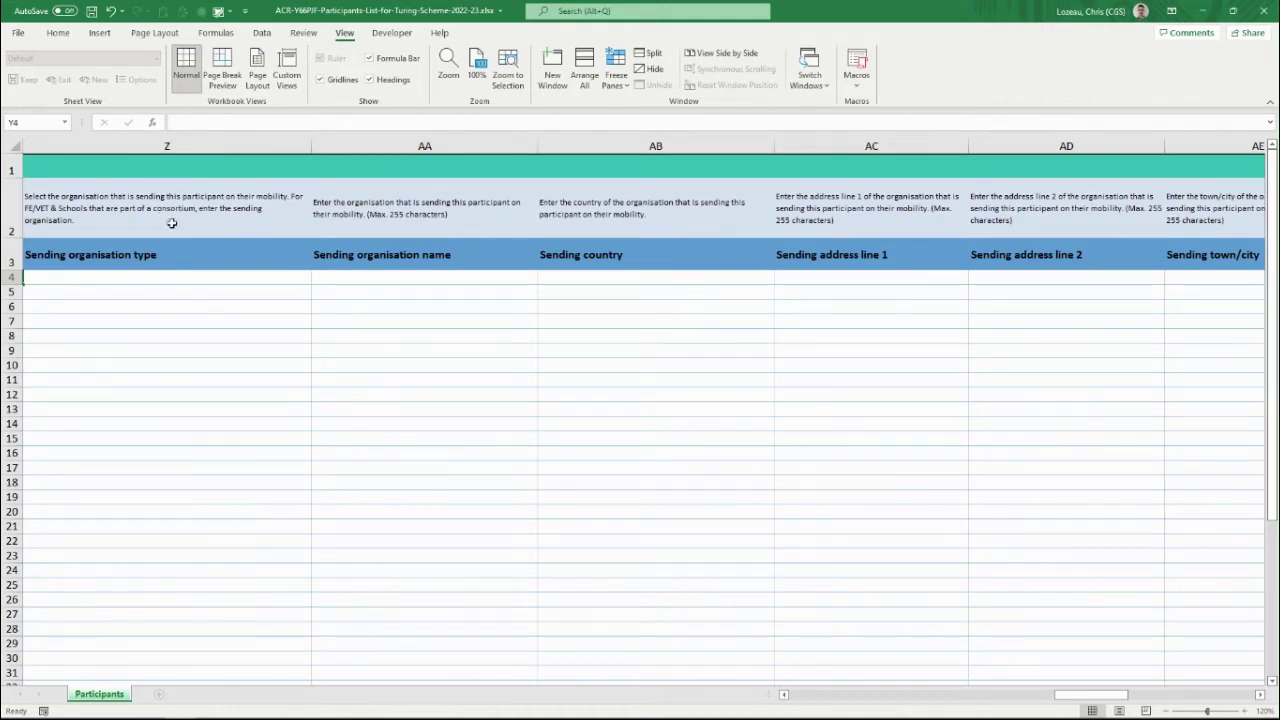
click(173, 278)
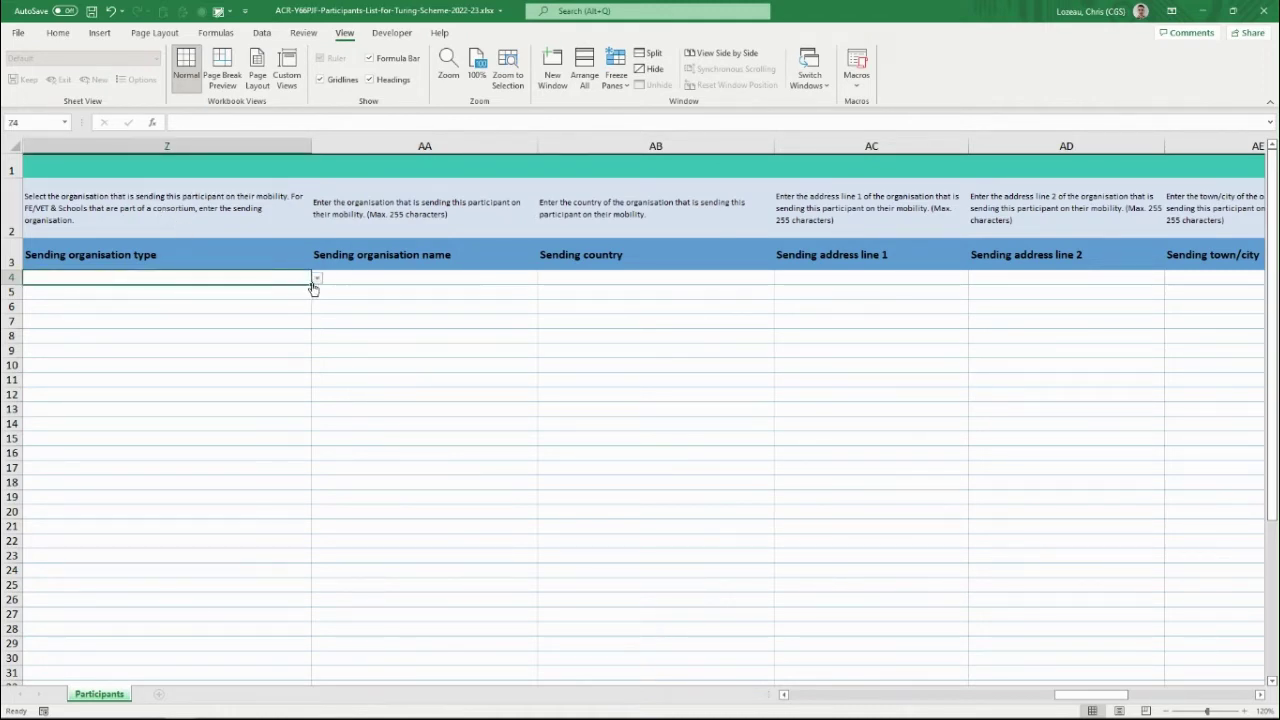
click(317, 279)
click(317, 279)
click(432, 278)
click(577, 279)
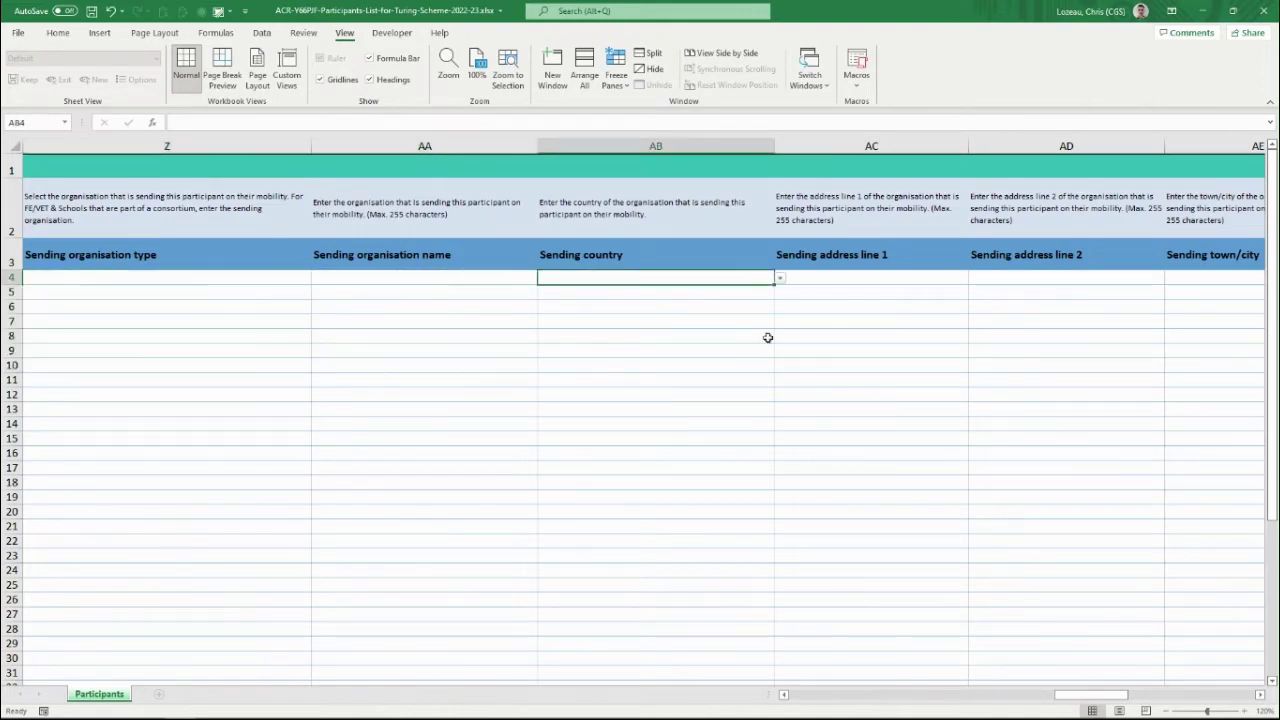
Examine the Receiving organisation type options in AG4 and the Receiving organisation name field in AH4
drag(1106, 697, 1174, 697)
click(349, 281)
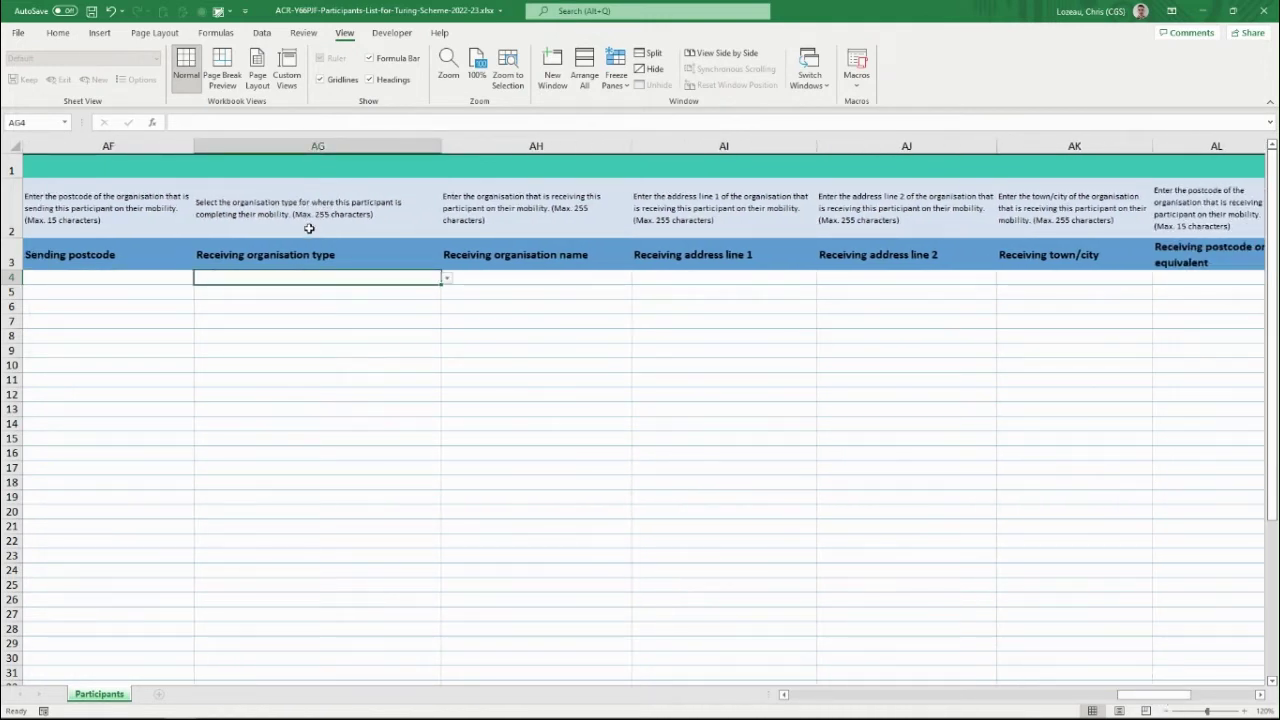
click(447, 282)
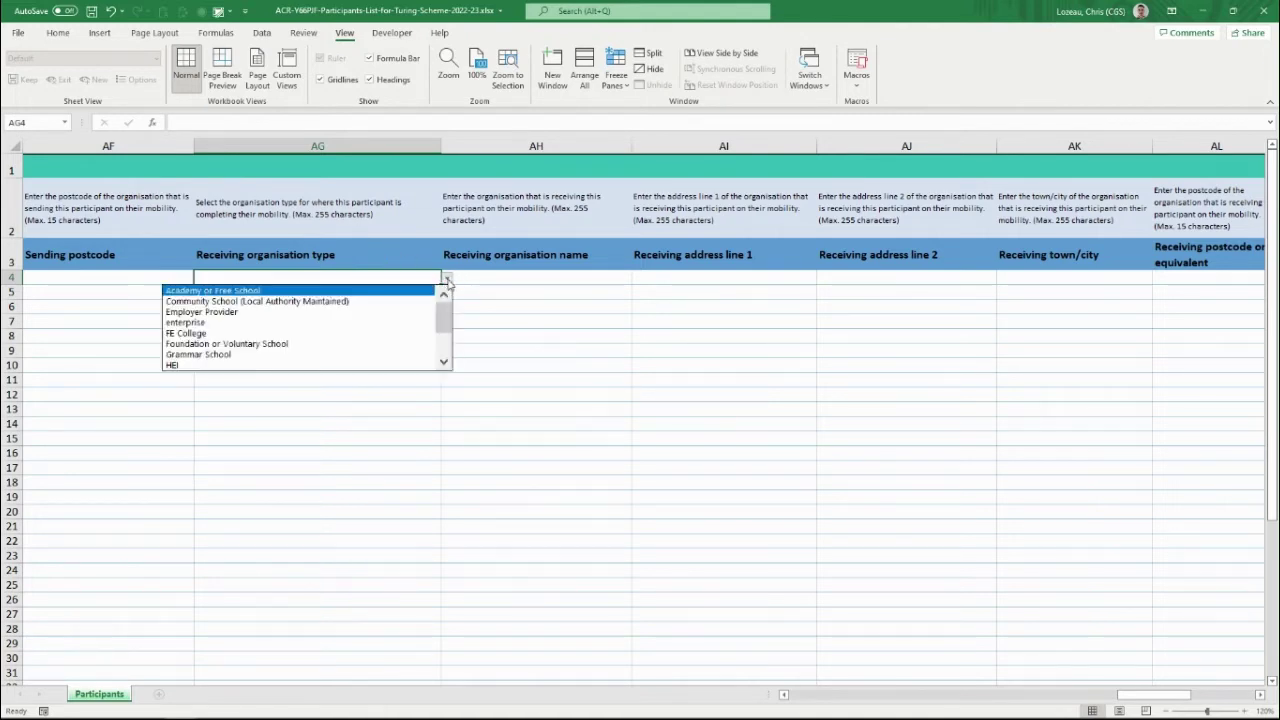
click(447, 283)
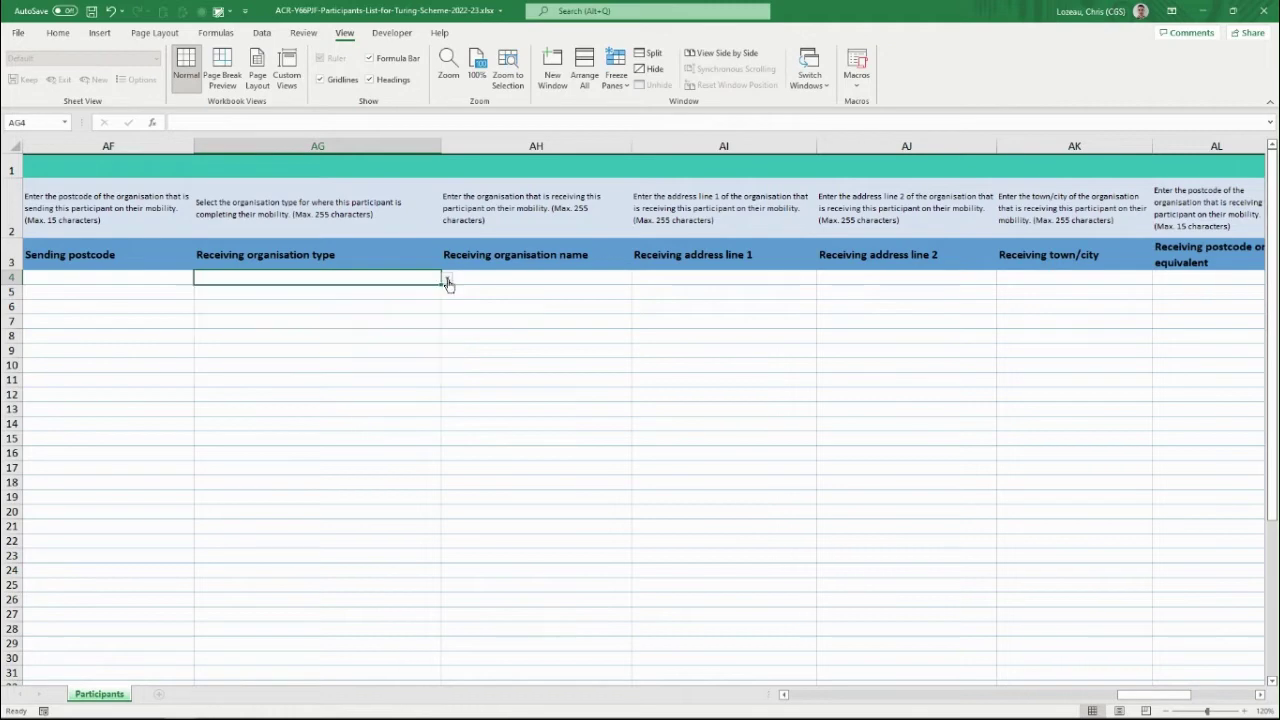
click(616, 277)
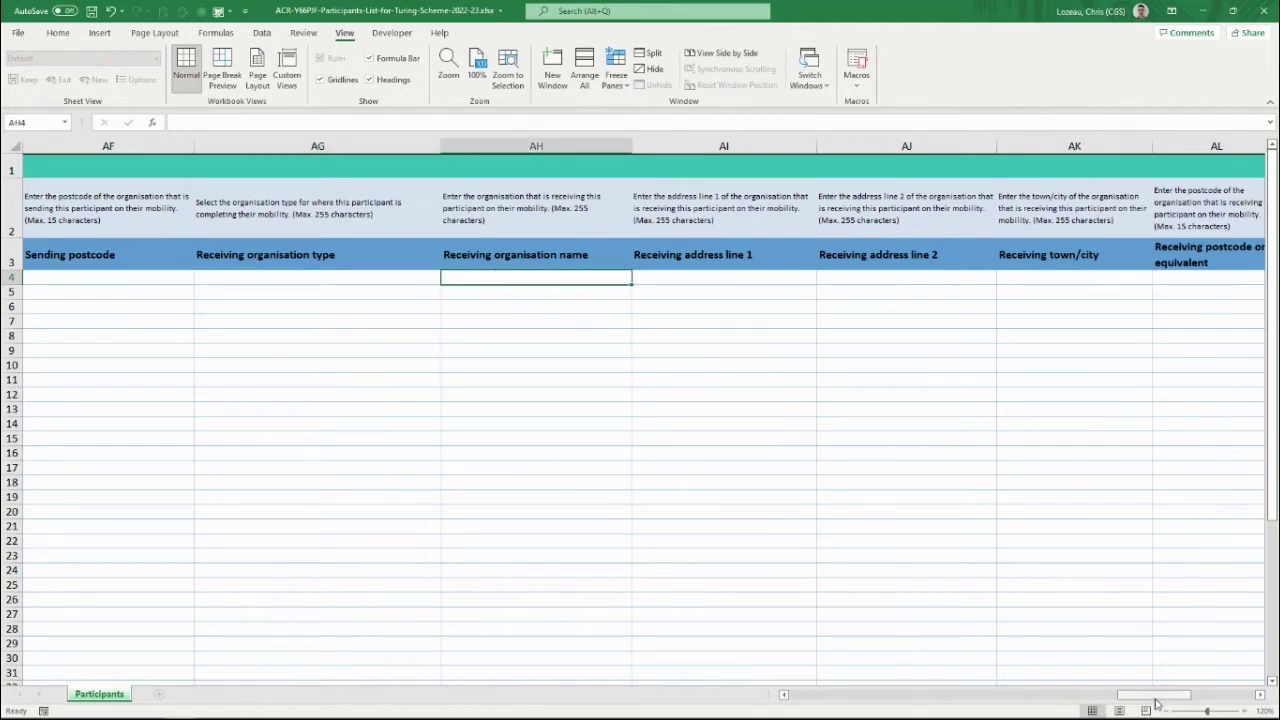
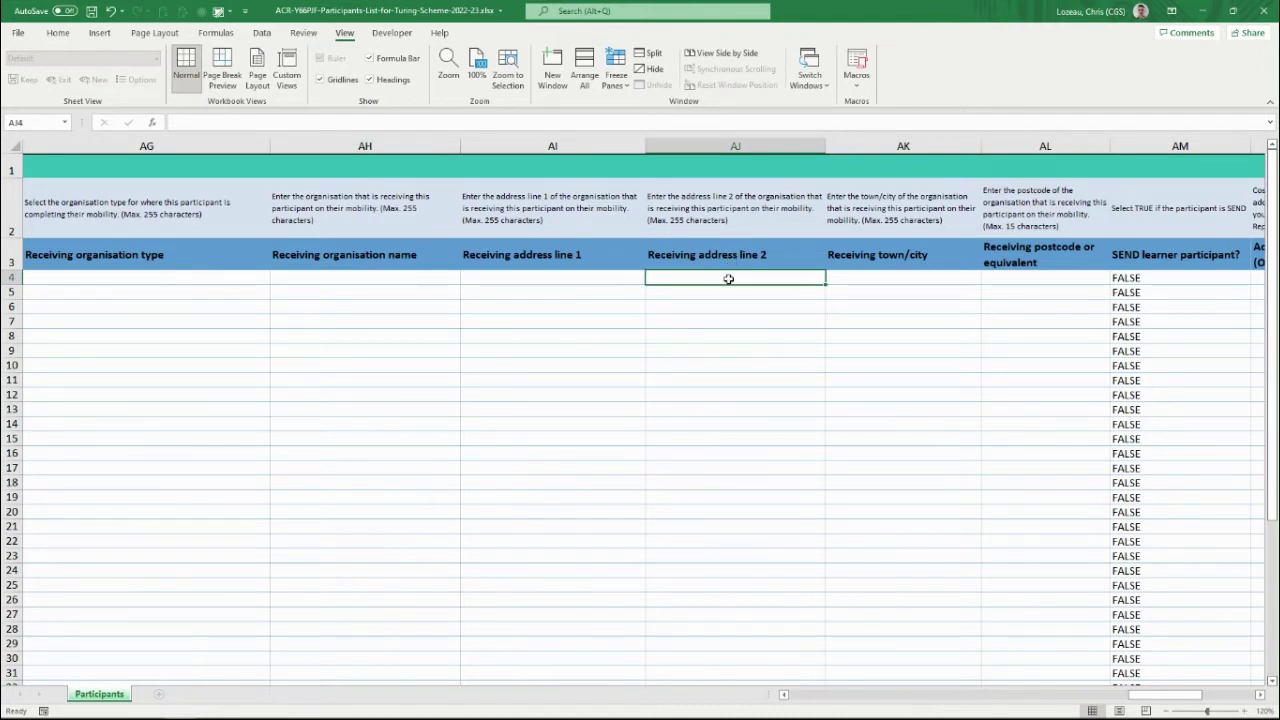
Enter N/A as the first participant's Receiving address line 2 in AJ4
text(N/A)
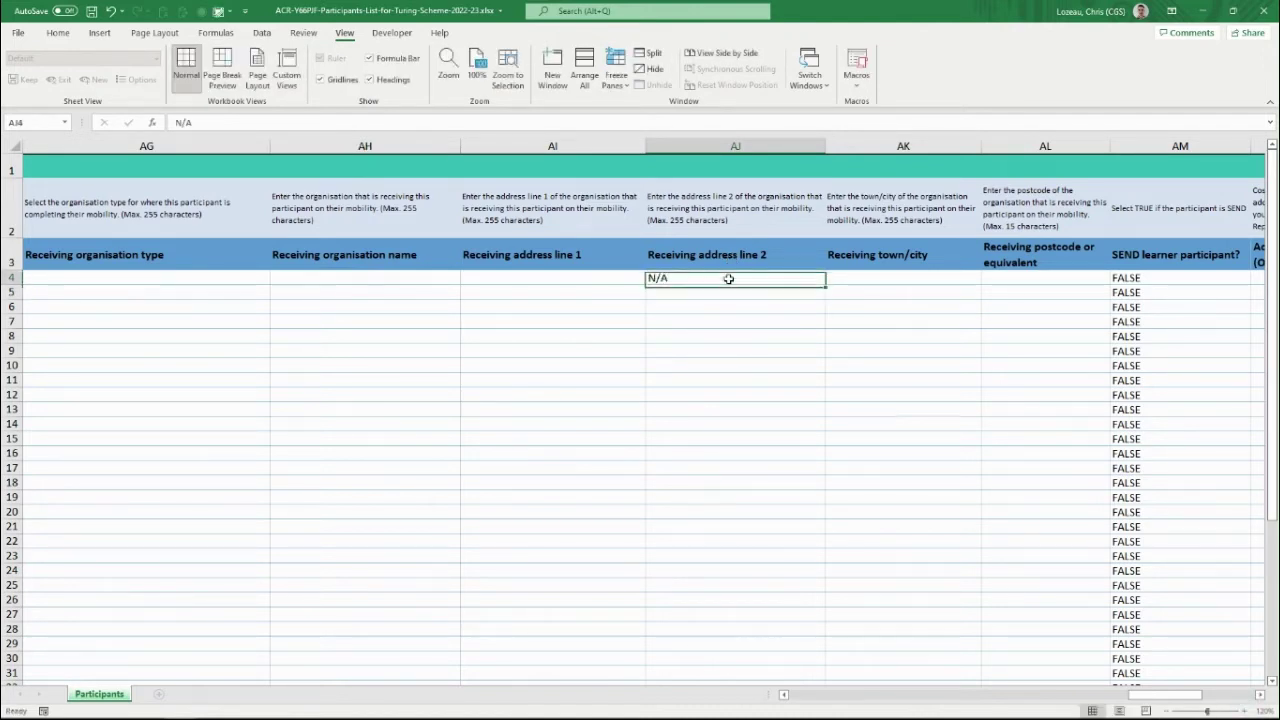
key(ctrl+Return)
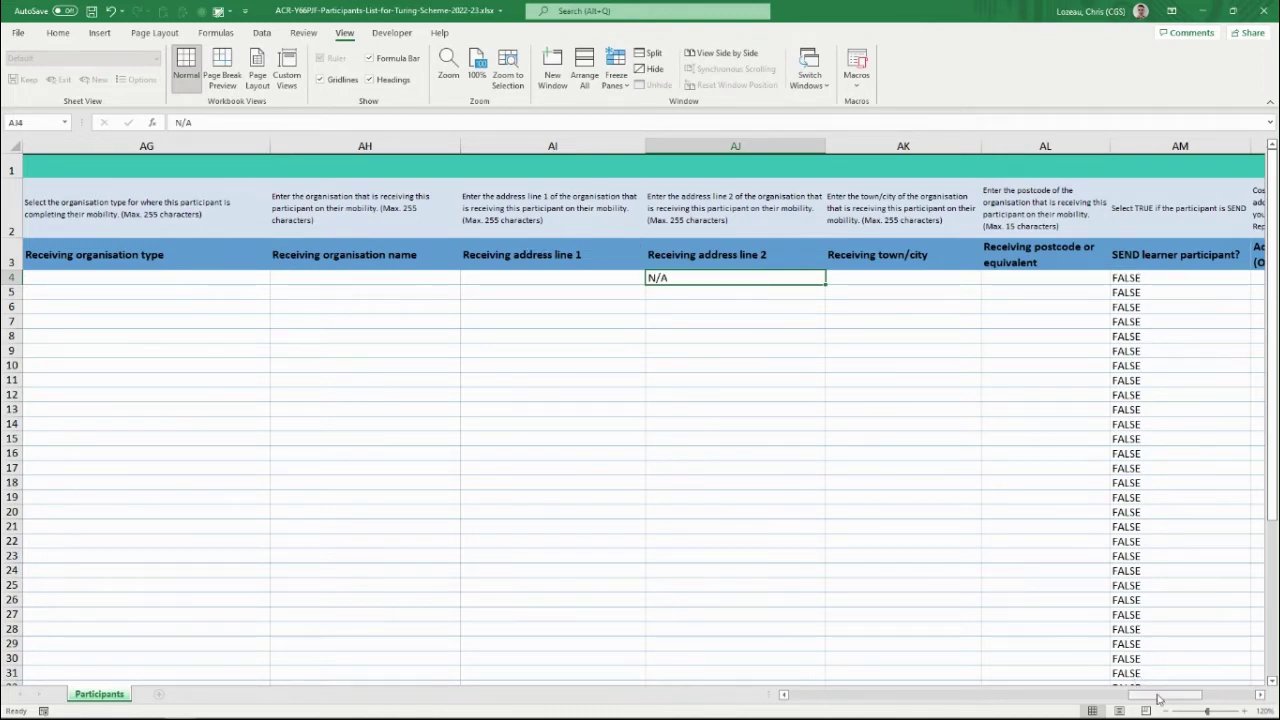
mouse_move(1158, 698)
mouse_down()
mouse_move(1207, 706)
mouse_move(1137, 704)
mouse_up()
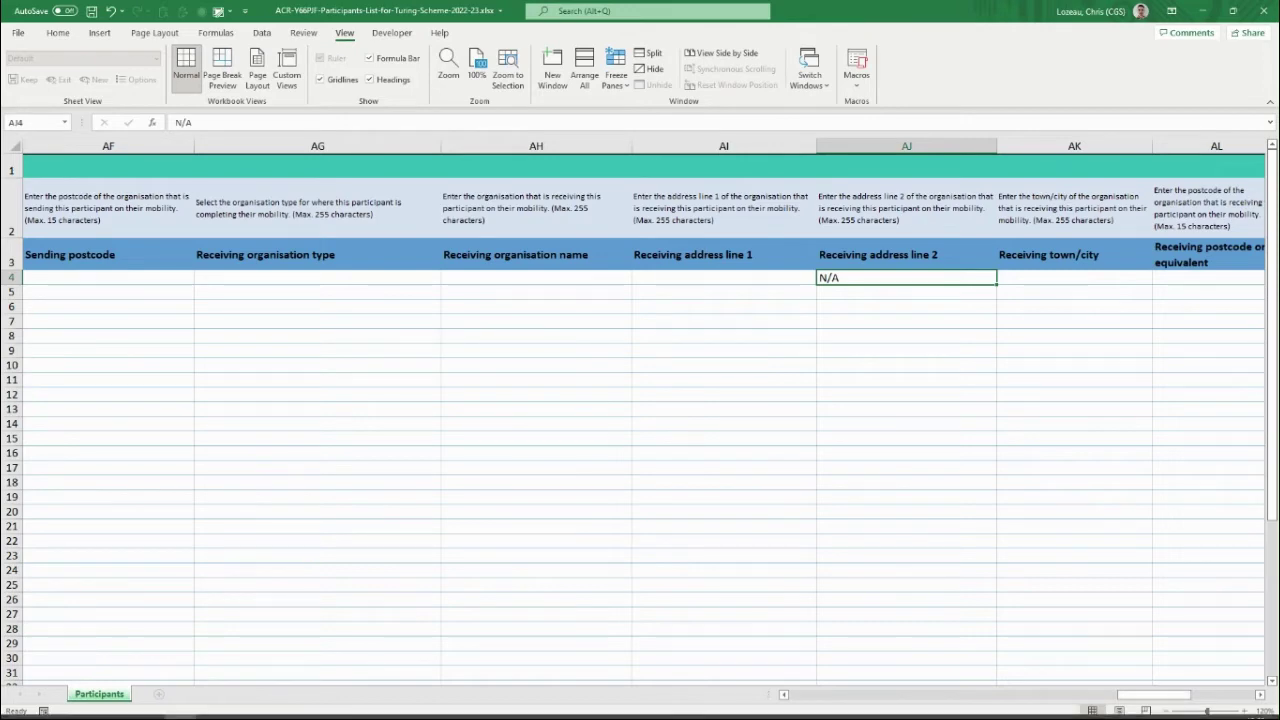
Set SEND learner participant to TRUE for the first participant in AM4
drag(1165, 700, 1220, 692)
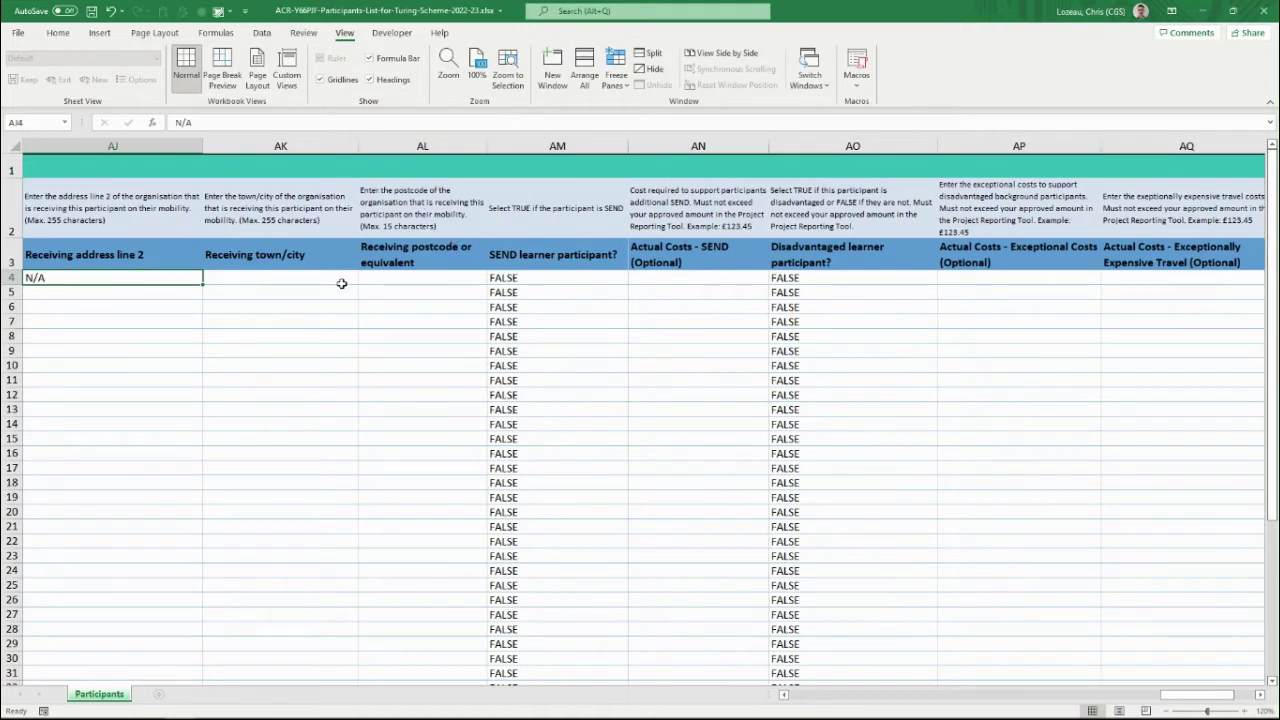
click(581, 279)
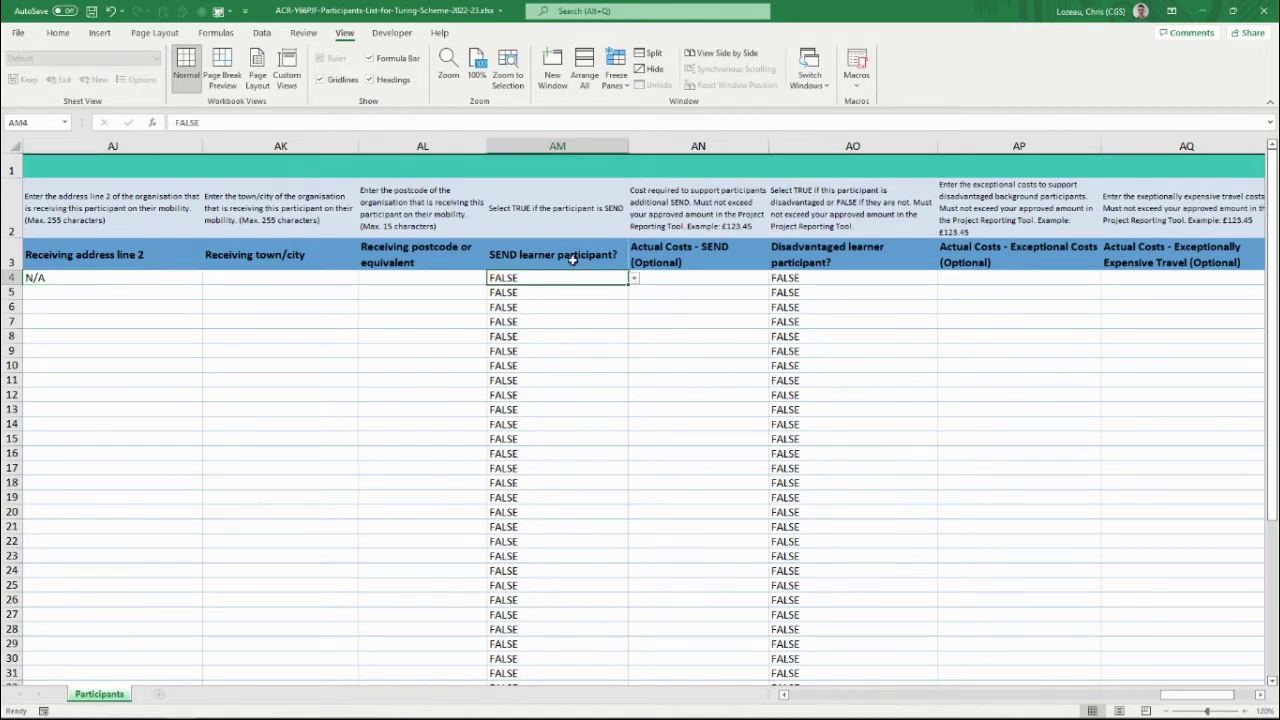
click(634, 279)
click(626, 291)
Set Disadvantaged learner participant to TRUE for the first three participants in AO4, AO5 and AO6
click(833, 281)
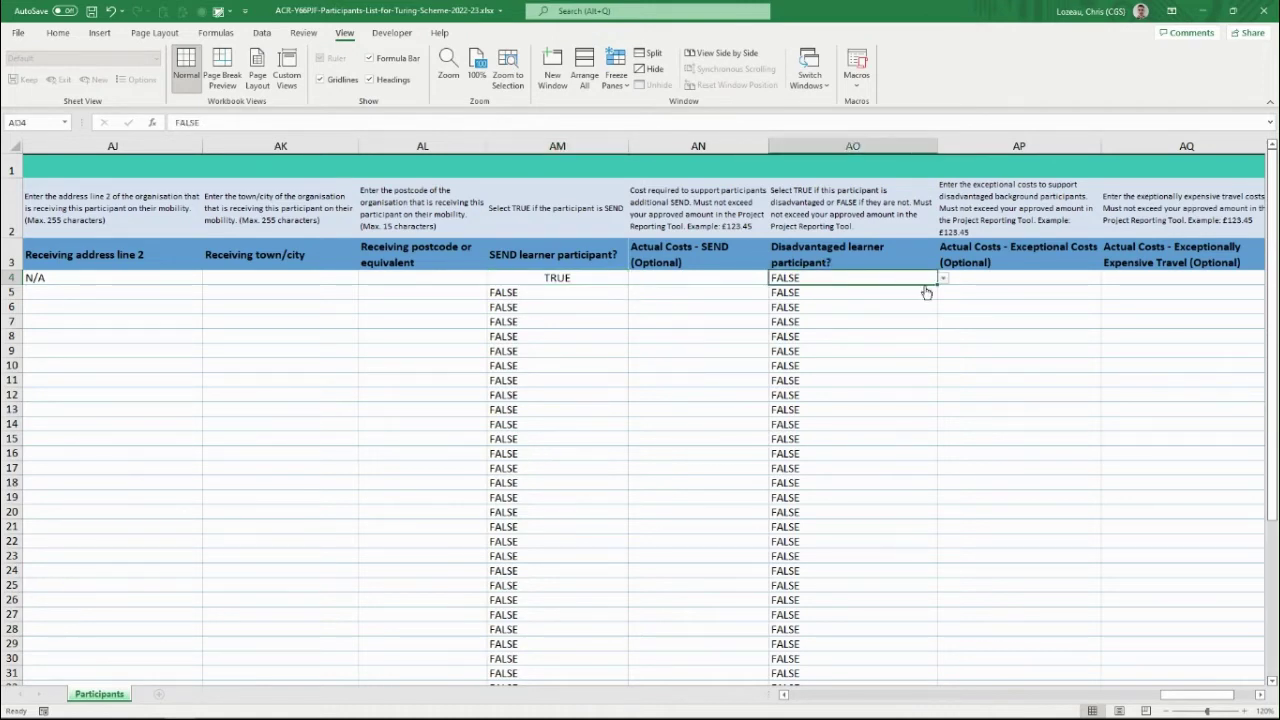
click(943, 278)
click(935, 289)
click(933, 292)
click(943, 292)
click(920, 303)
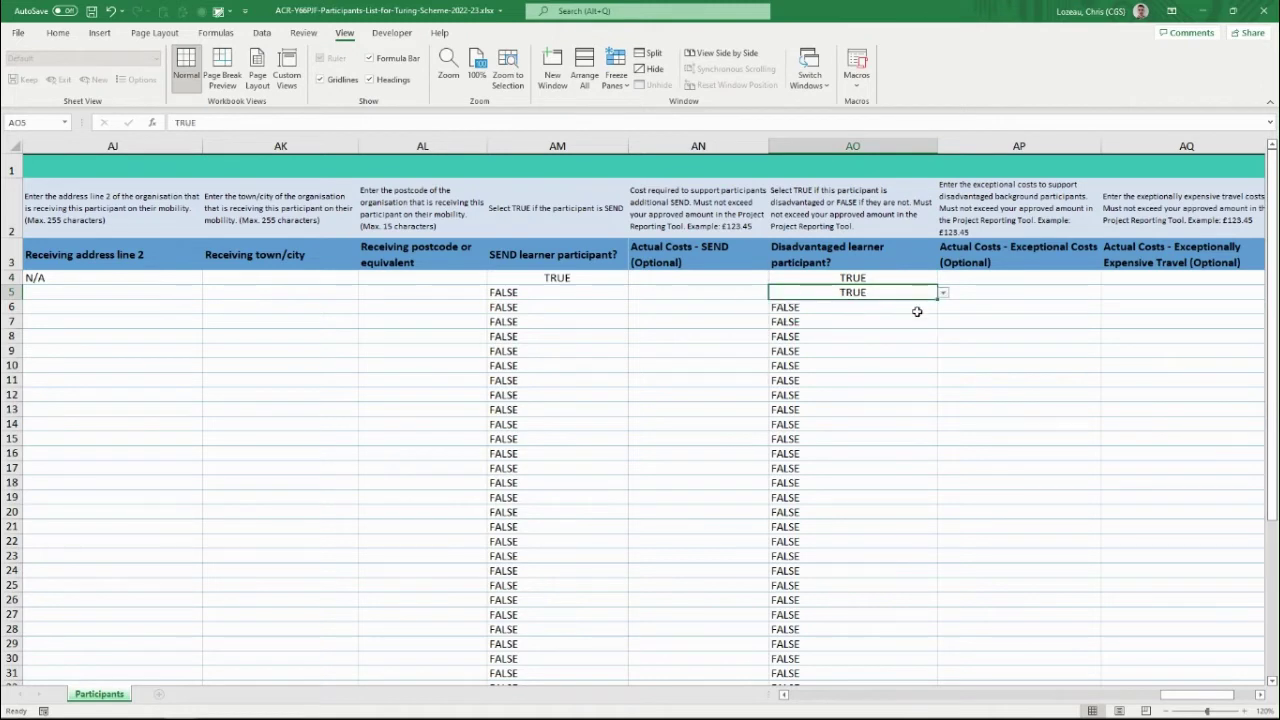
click(914, 309)
click(943, 307)
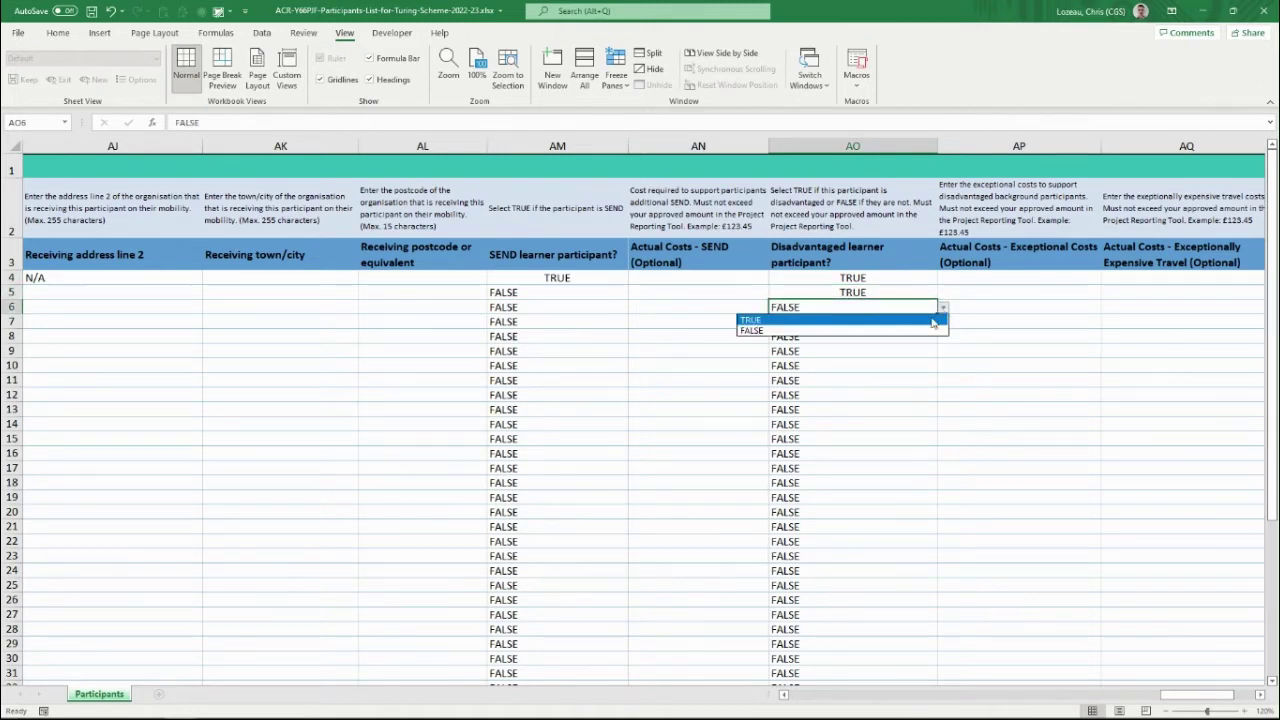
click(932, 320)
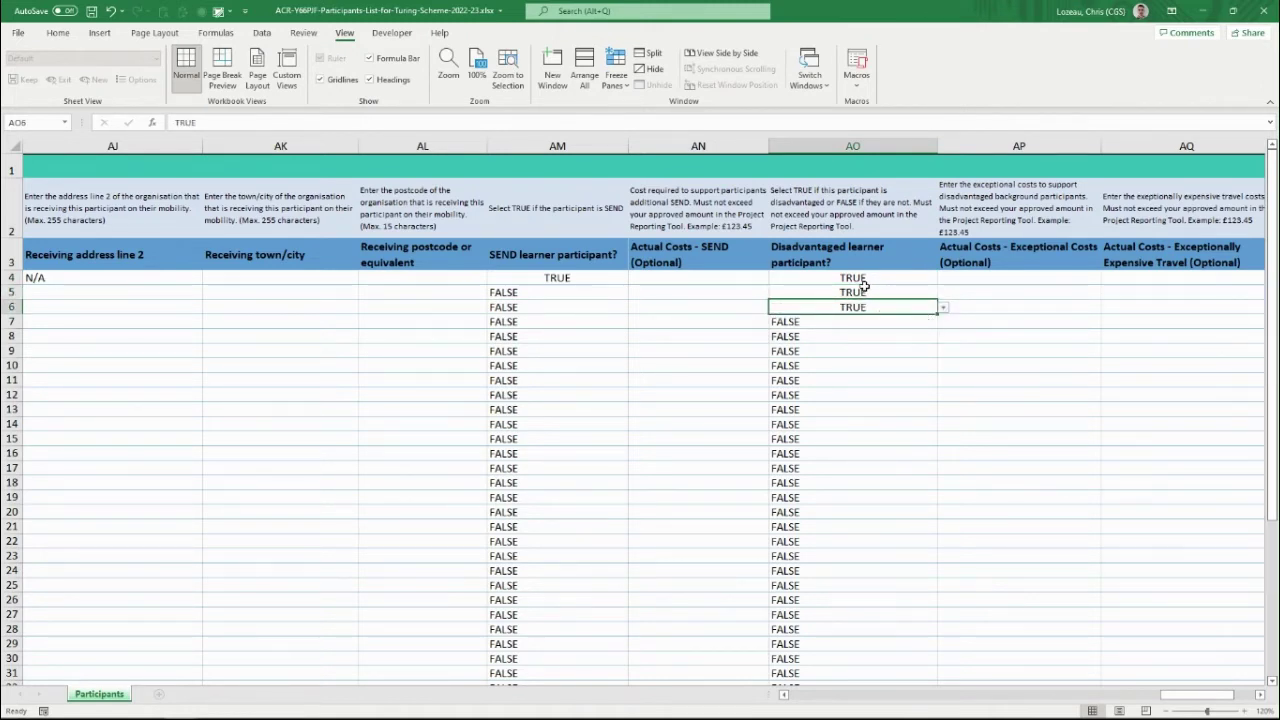
Enter 100 as the first participant's actual SEND costs in AN4
click(597, 277)
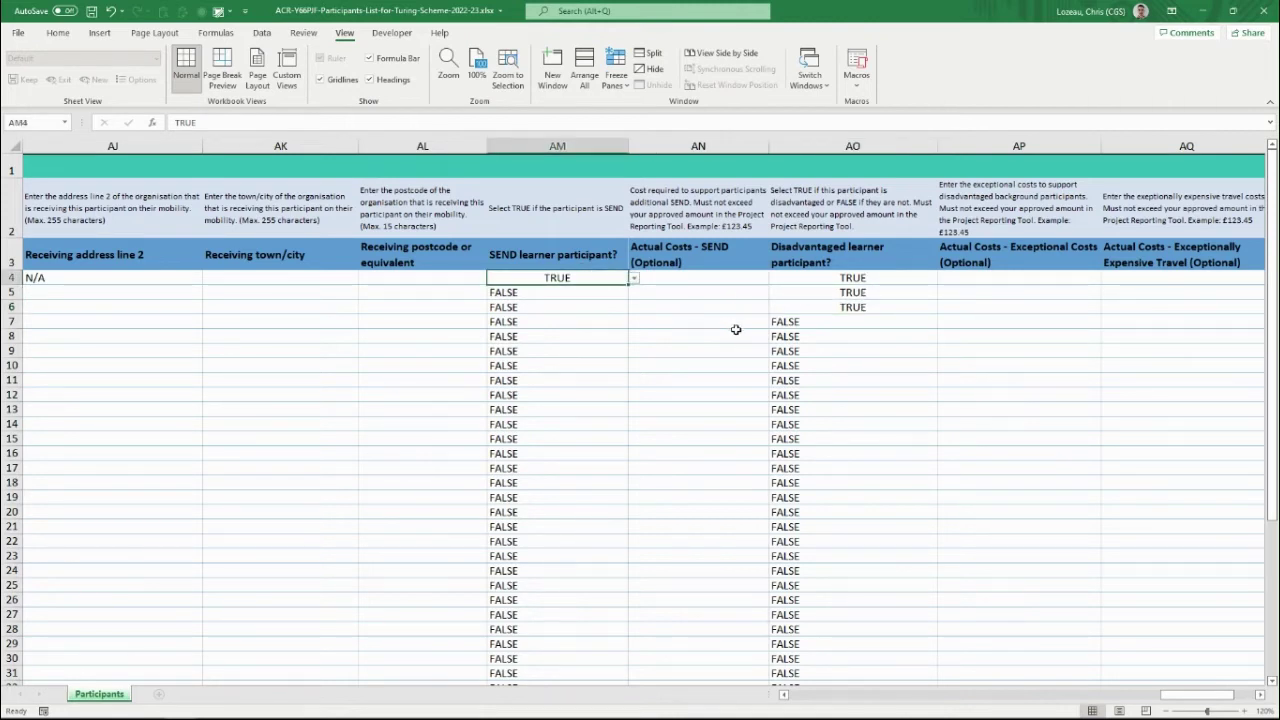
click(713, 278)
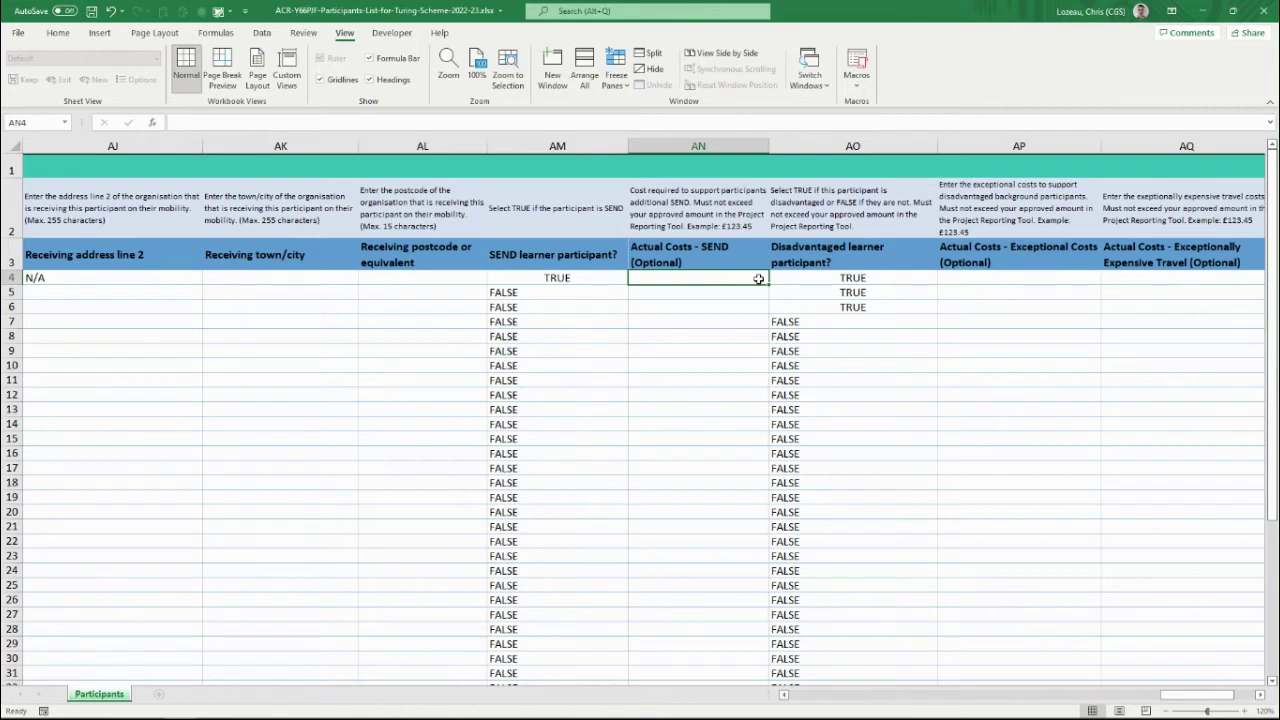
text(100)
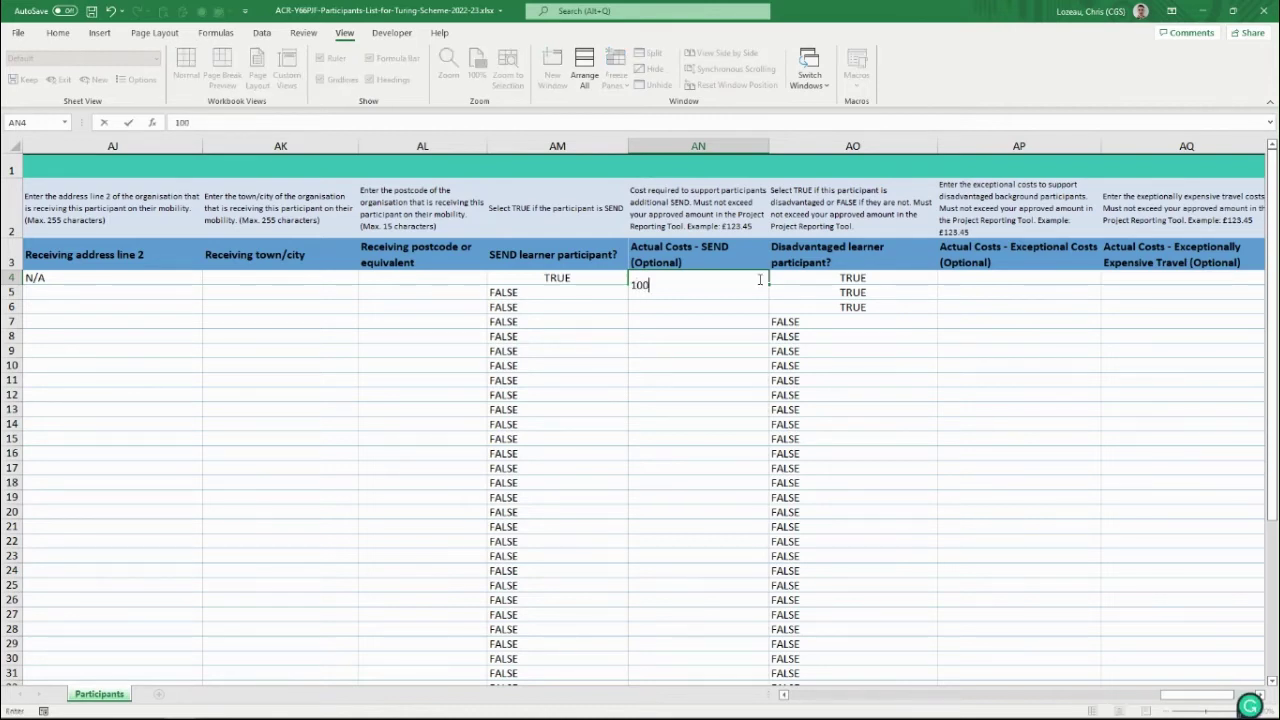
key(Return)
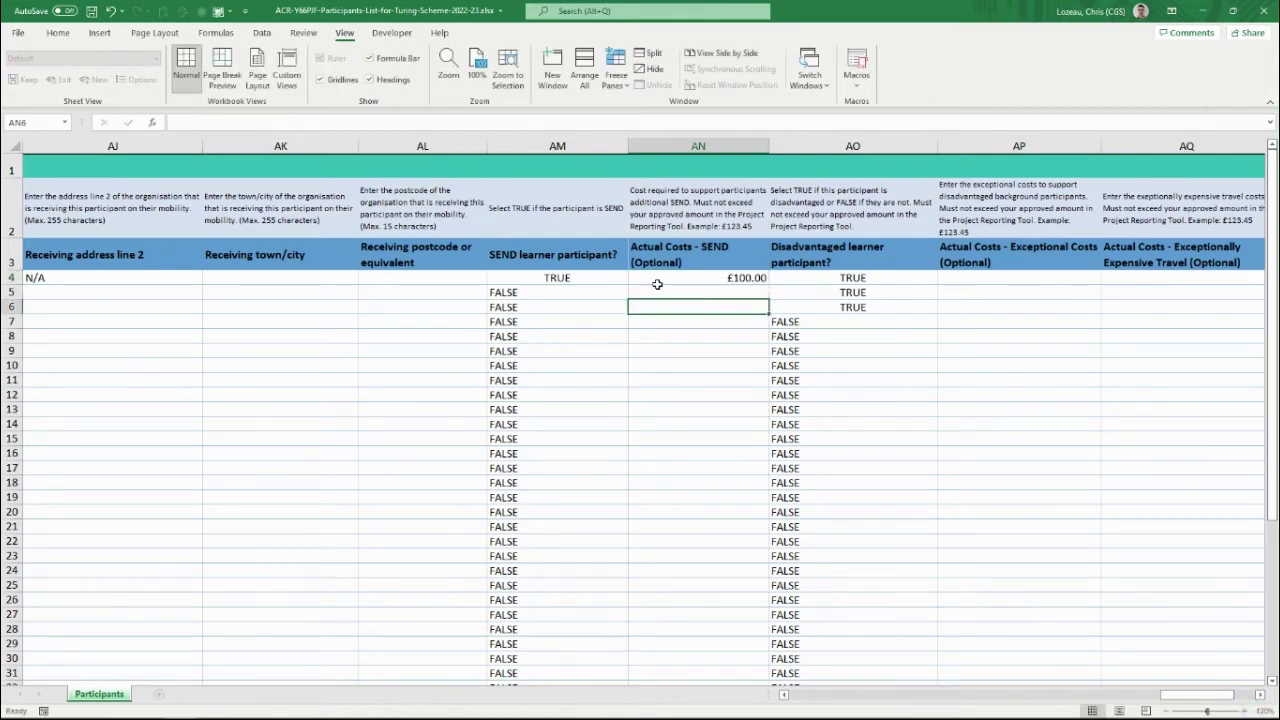
key(Up)
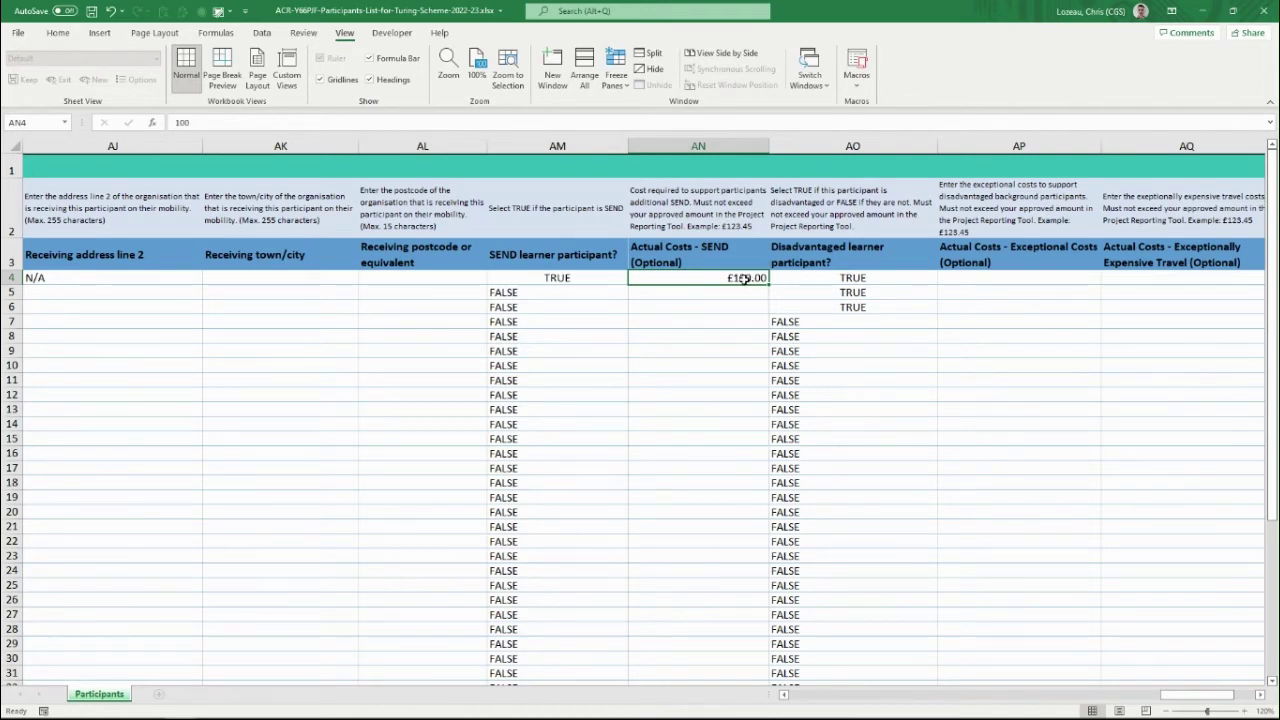
Change the first participant's actual SEND costs in AN4 to 200
click(743, 292)
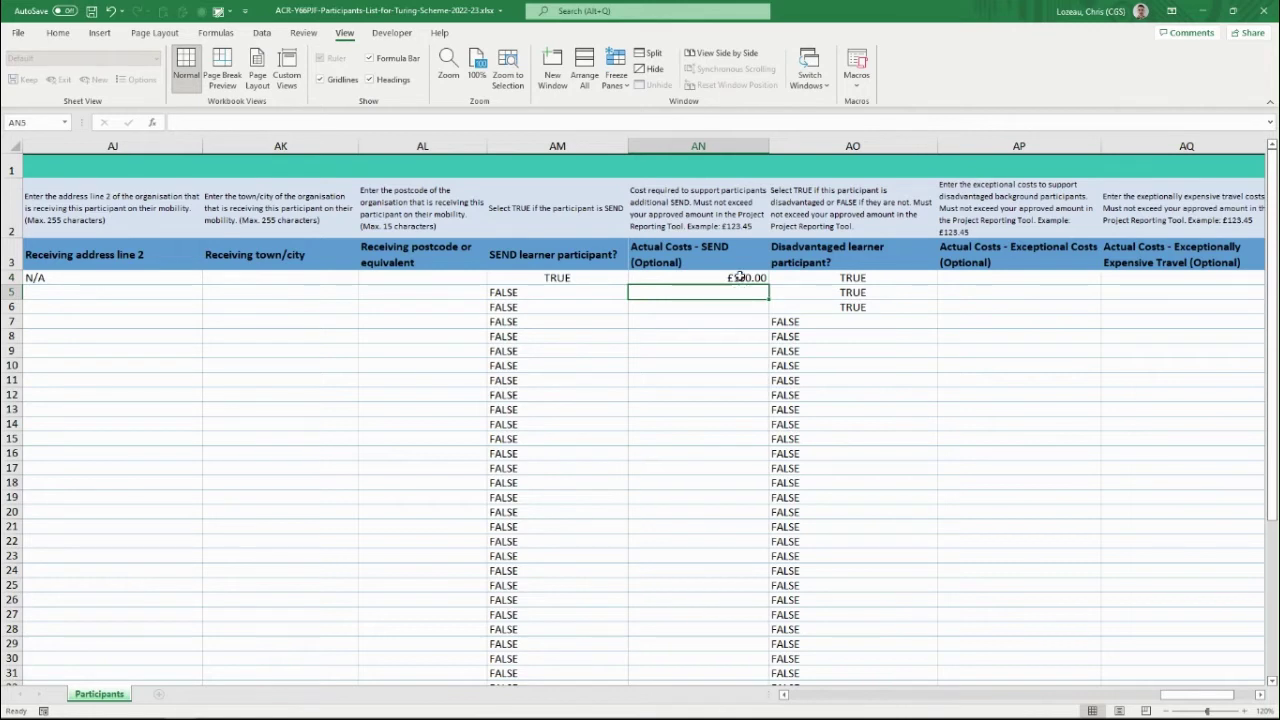
click(740, 277)
double_click(740, 276)
key(Return)
click(725, 277)
click(1015, 280)
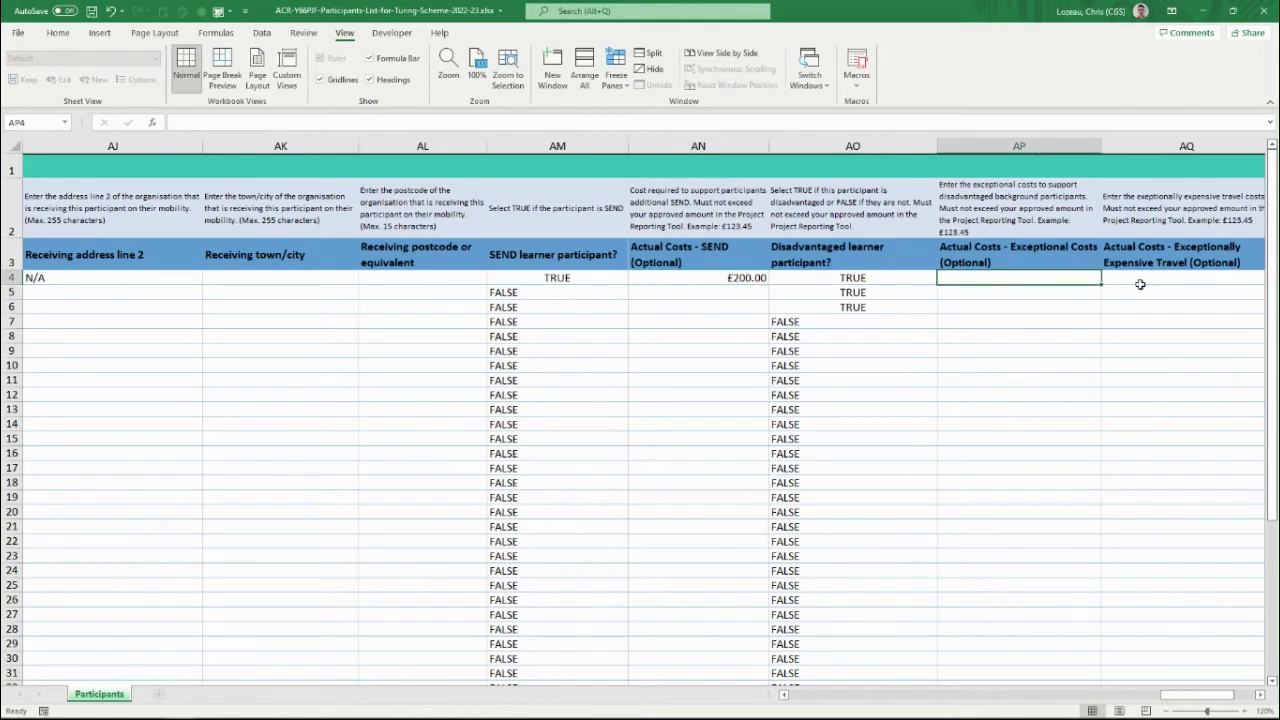
click(1140, 279)
Replace the amount in AN4 with 100 as the first participant's actual SEND costs
click(737, 277)
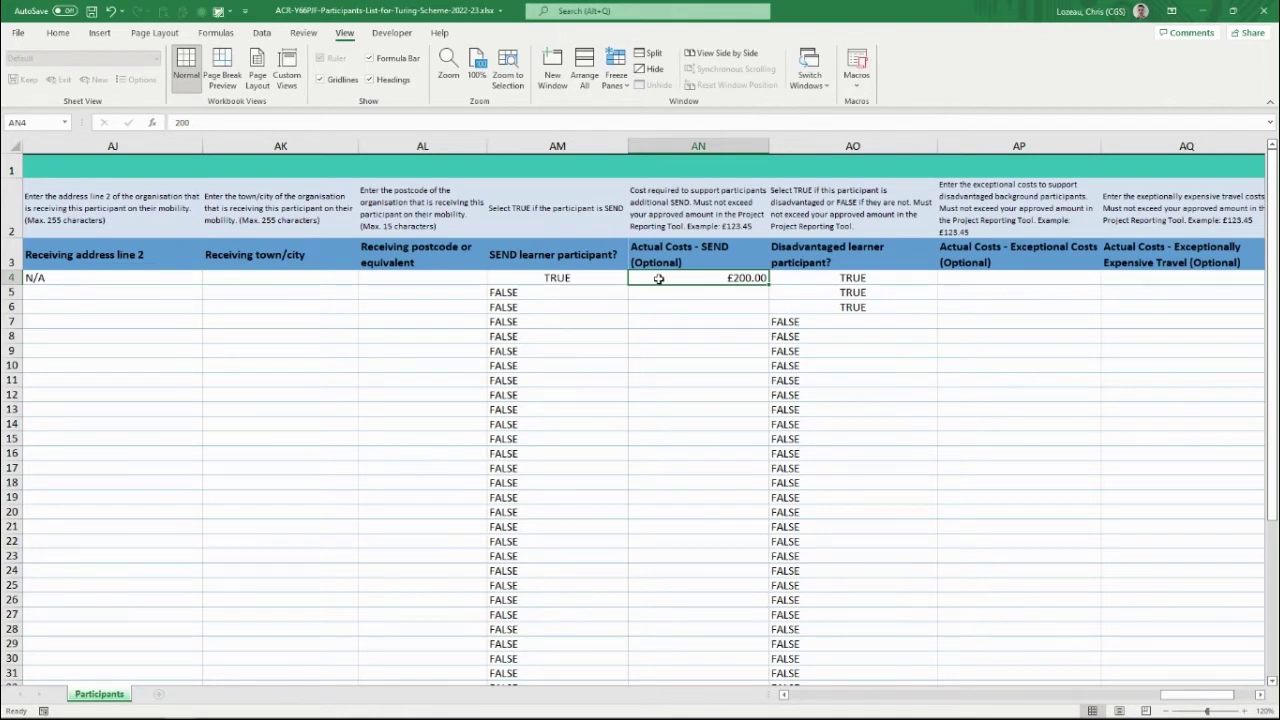
text(100)
click(676, 305)
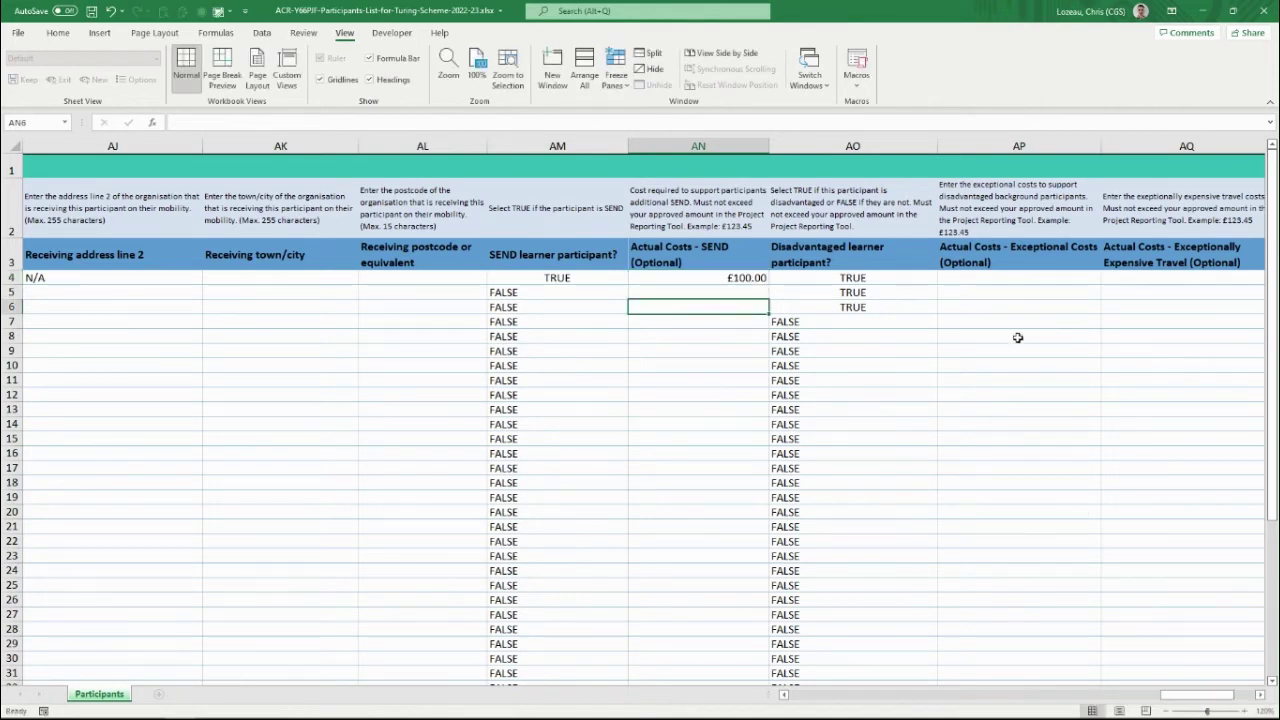
Enter 100 as the first participant's actual exceptional costs in AP4 and exceptionally expensive travel costs in AQ4
click(982, 280)
text(100)
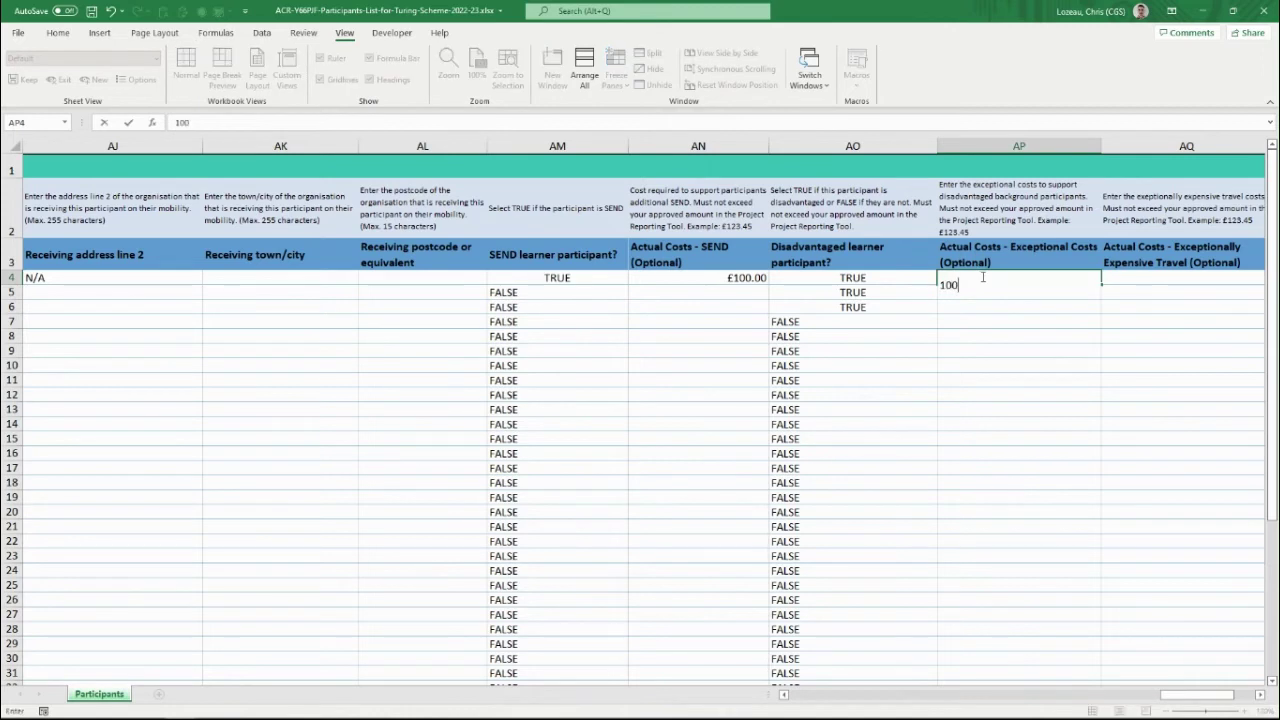
click(1134, 280)
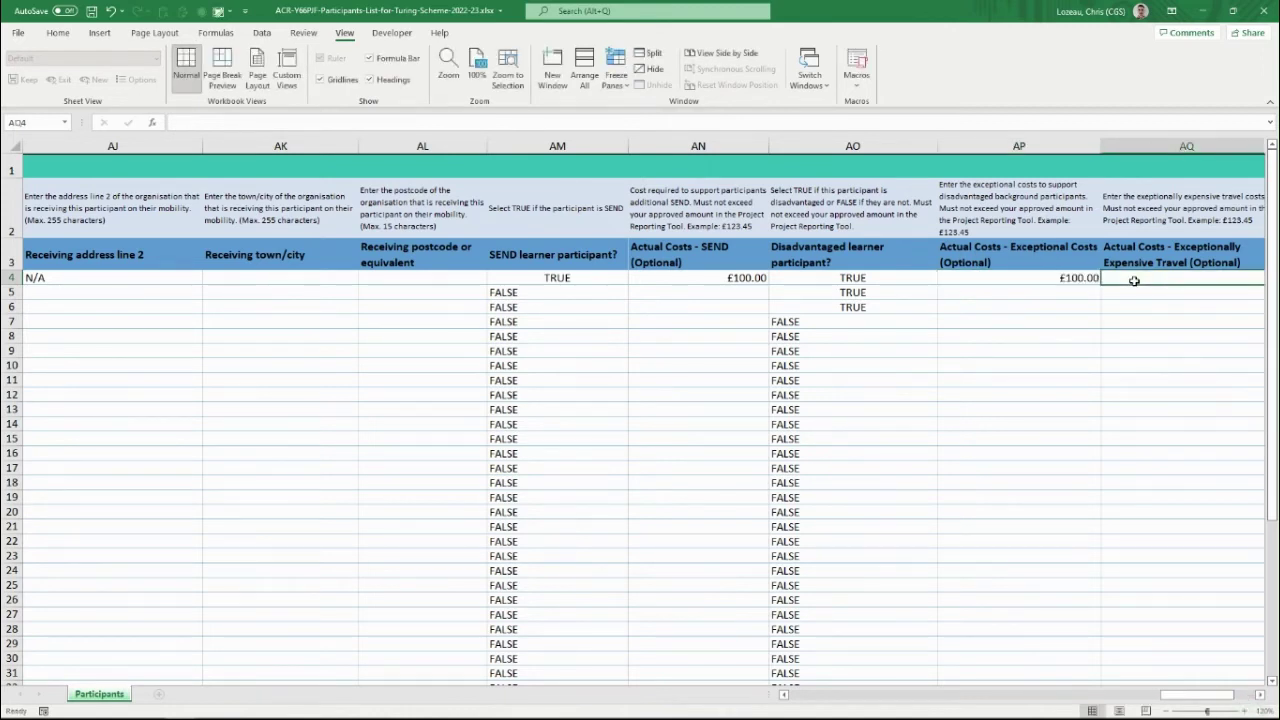
text(100)
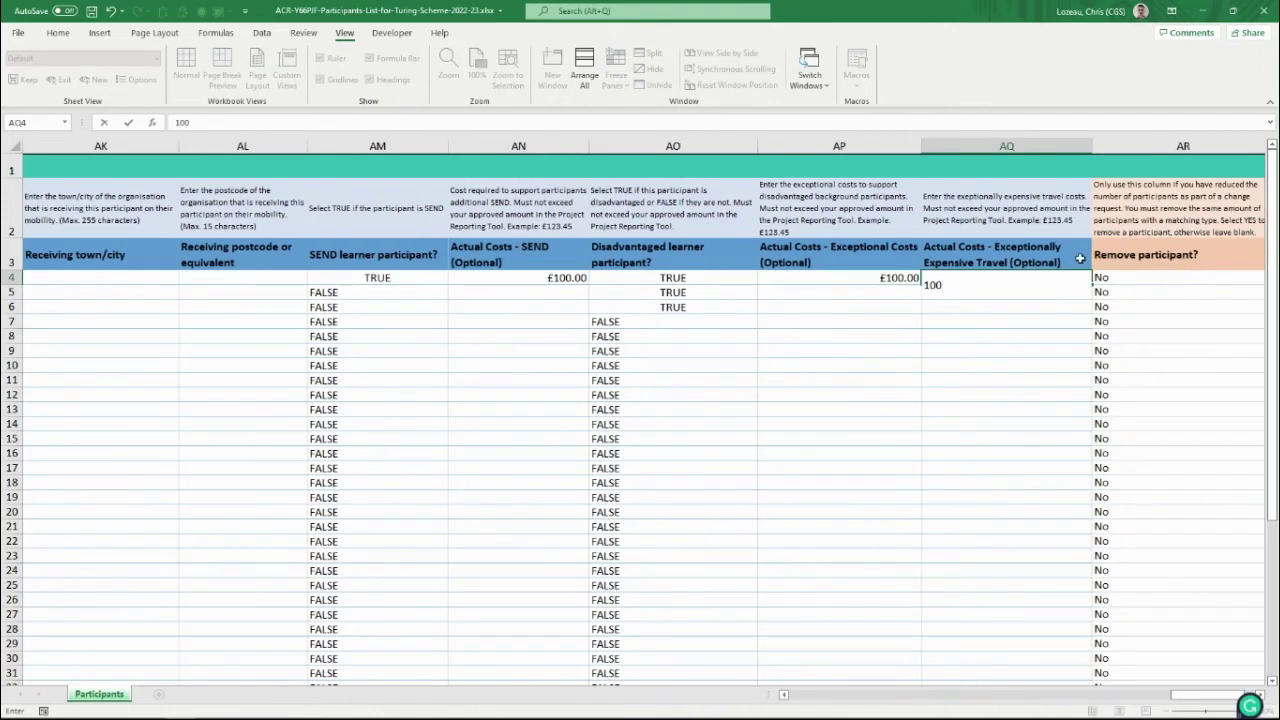
click(990, 307)
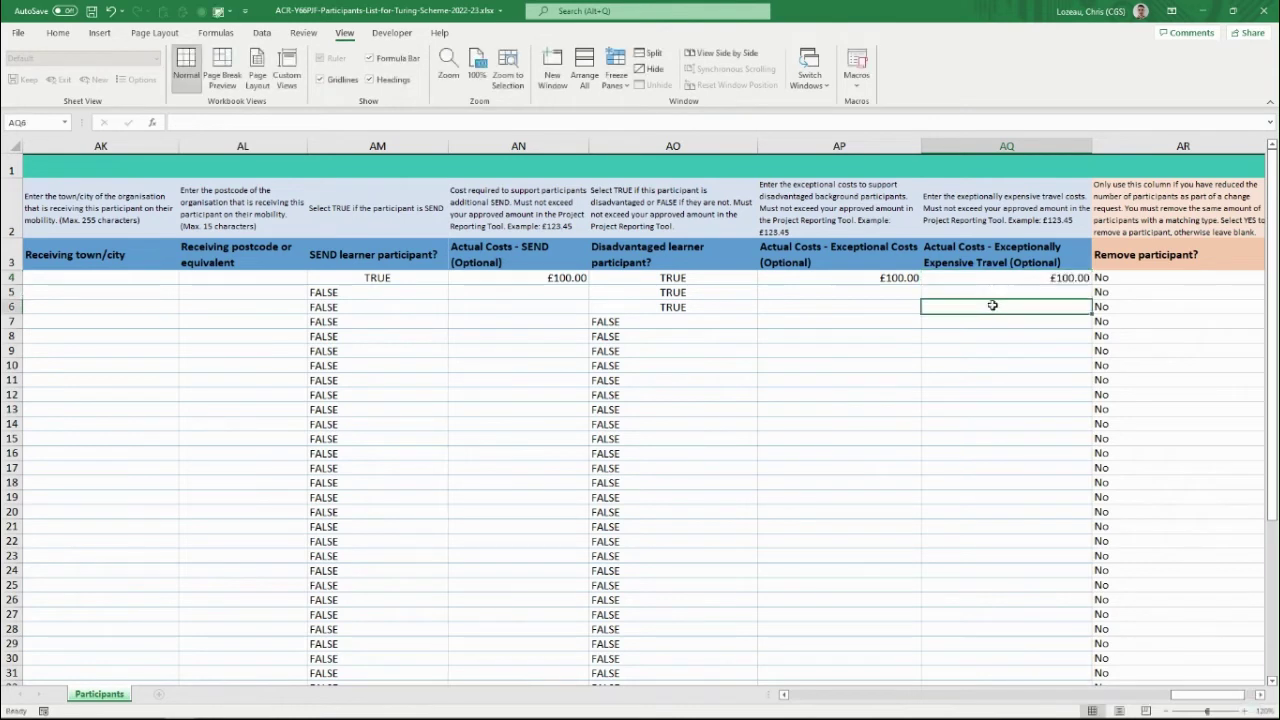
click(991, 278)
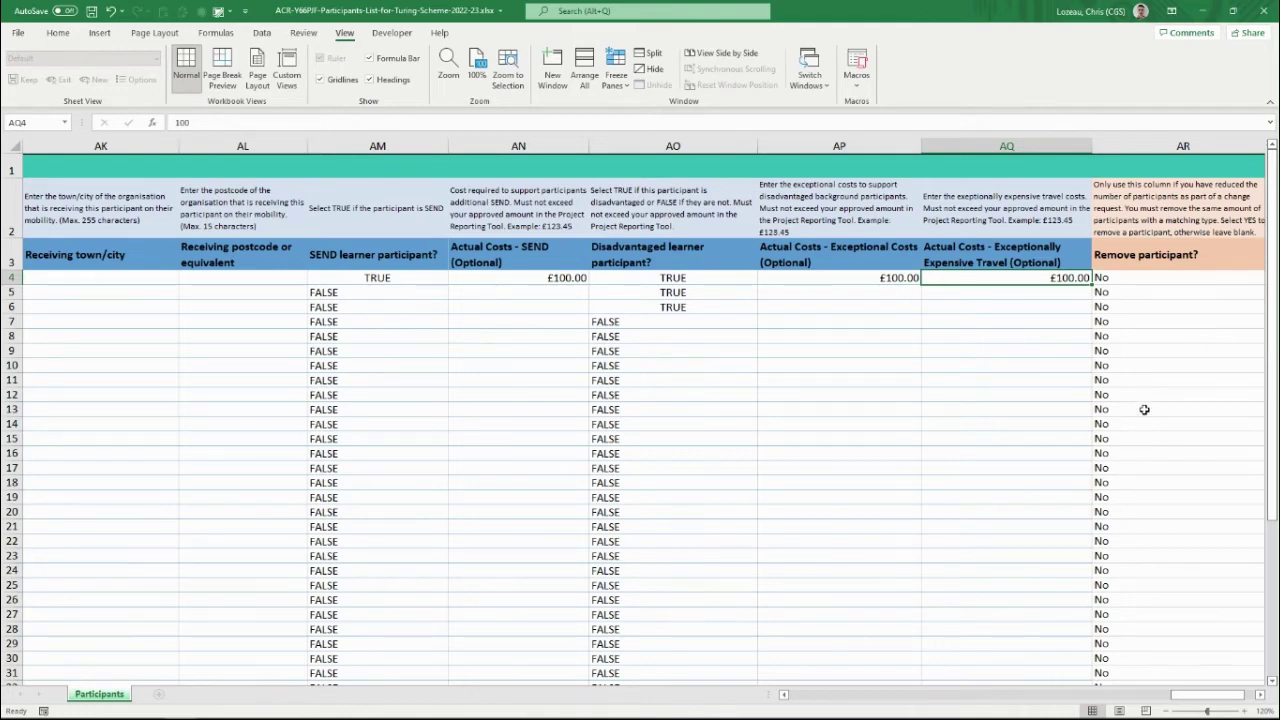
Save the participants list workbook and minimise it to return to the Turing Scheme website
drag(1193, 697, 892, 711)
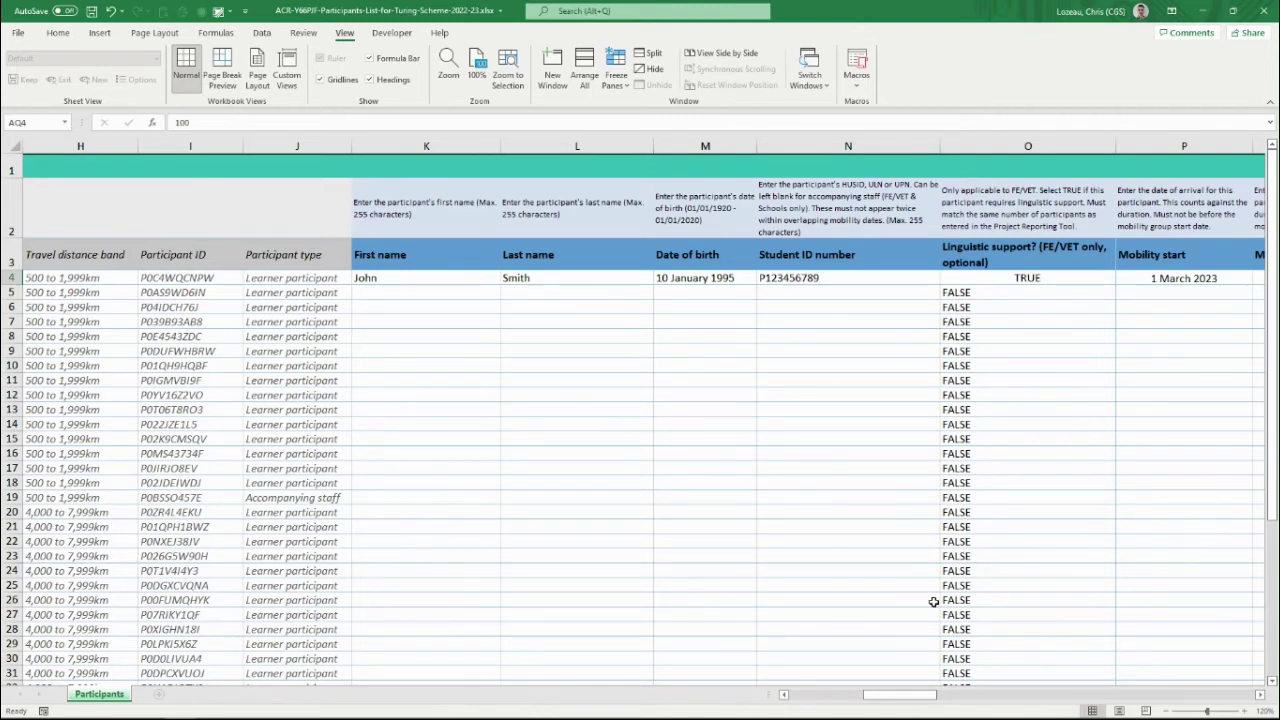
key(ctrl+s)
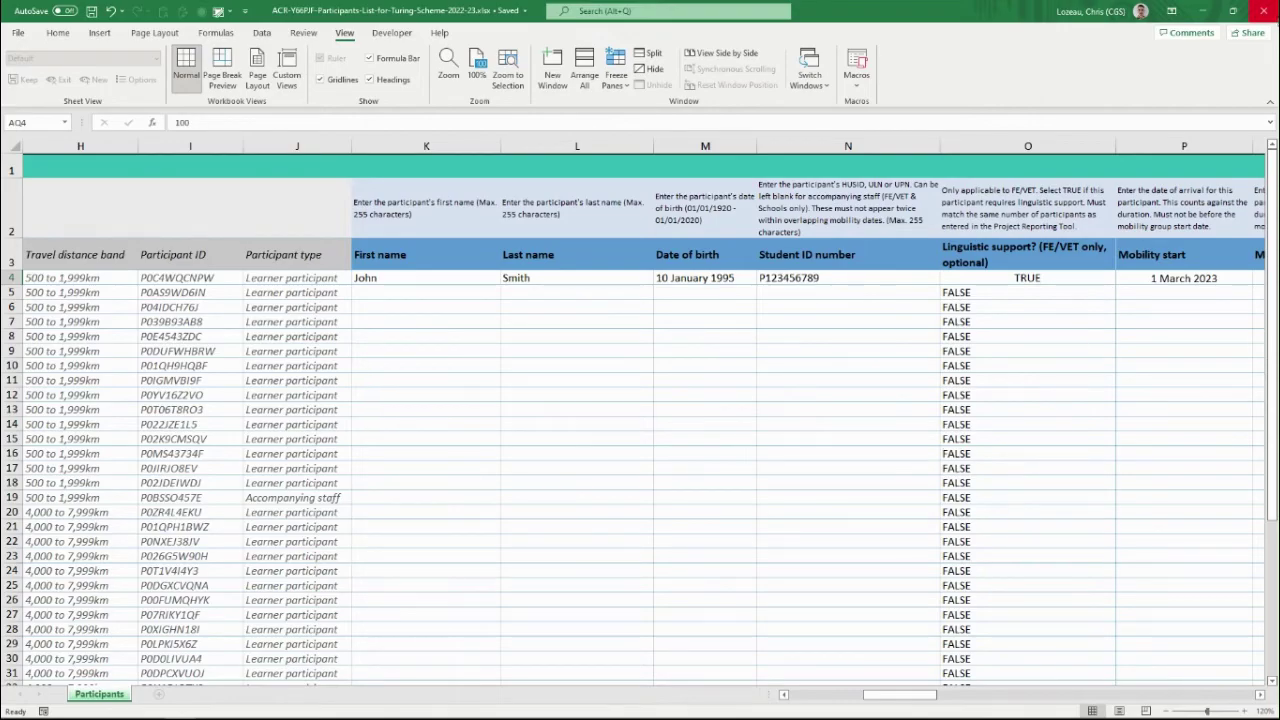
click(1201, 11)
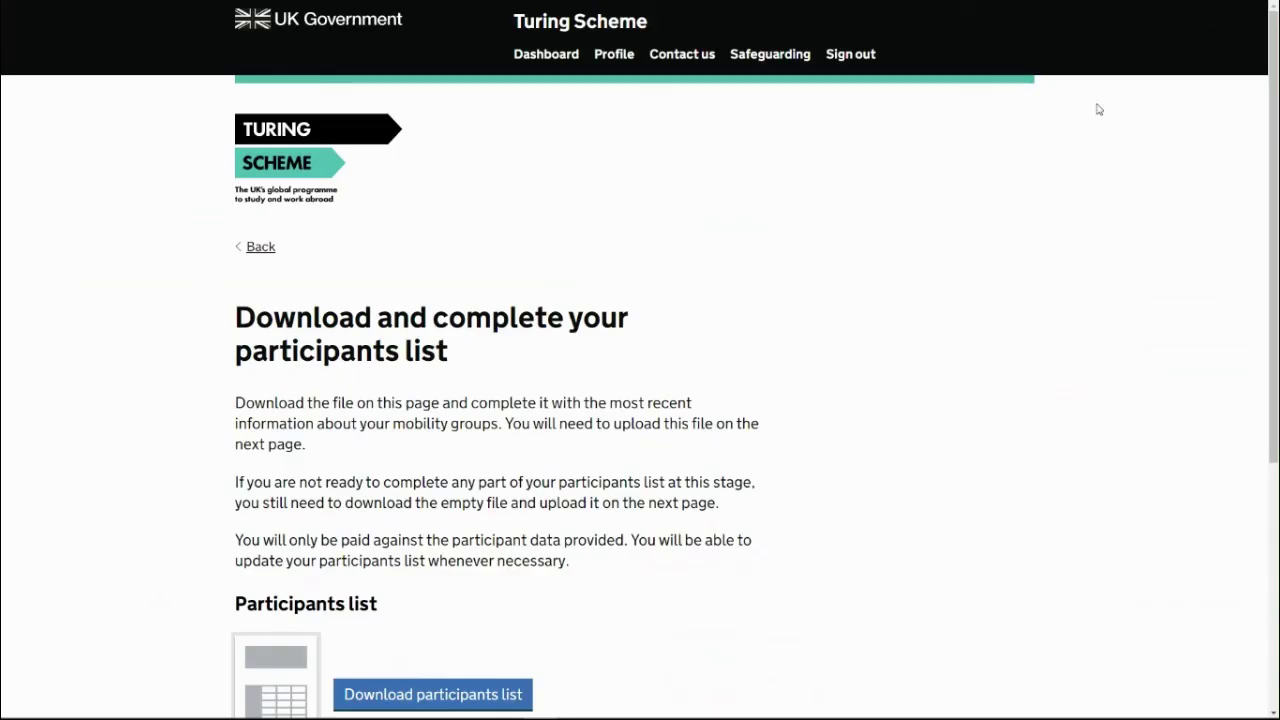
Continue from the participants list download page to the upload page
scroll(755, 397, down, 1)
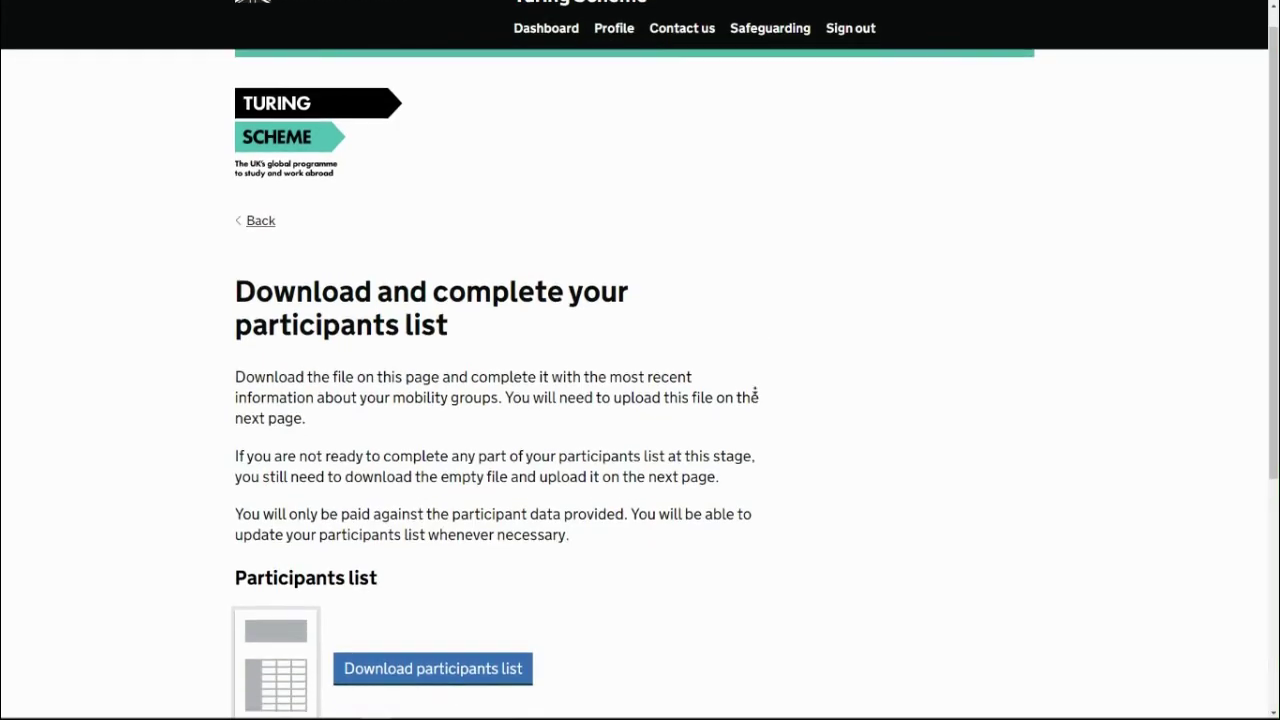
scroll(755, 397, down, 3)
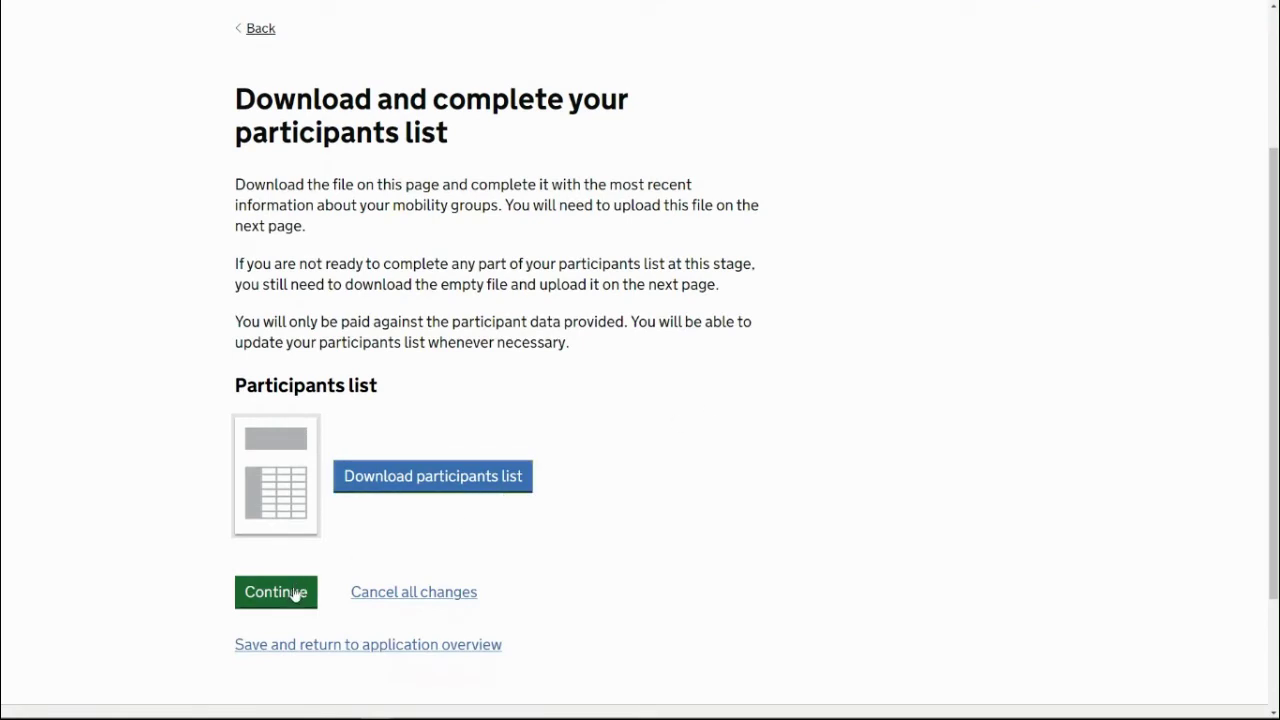
click(294, 592)
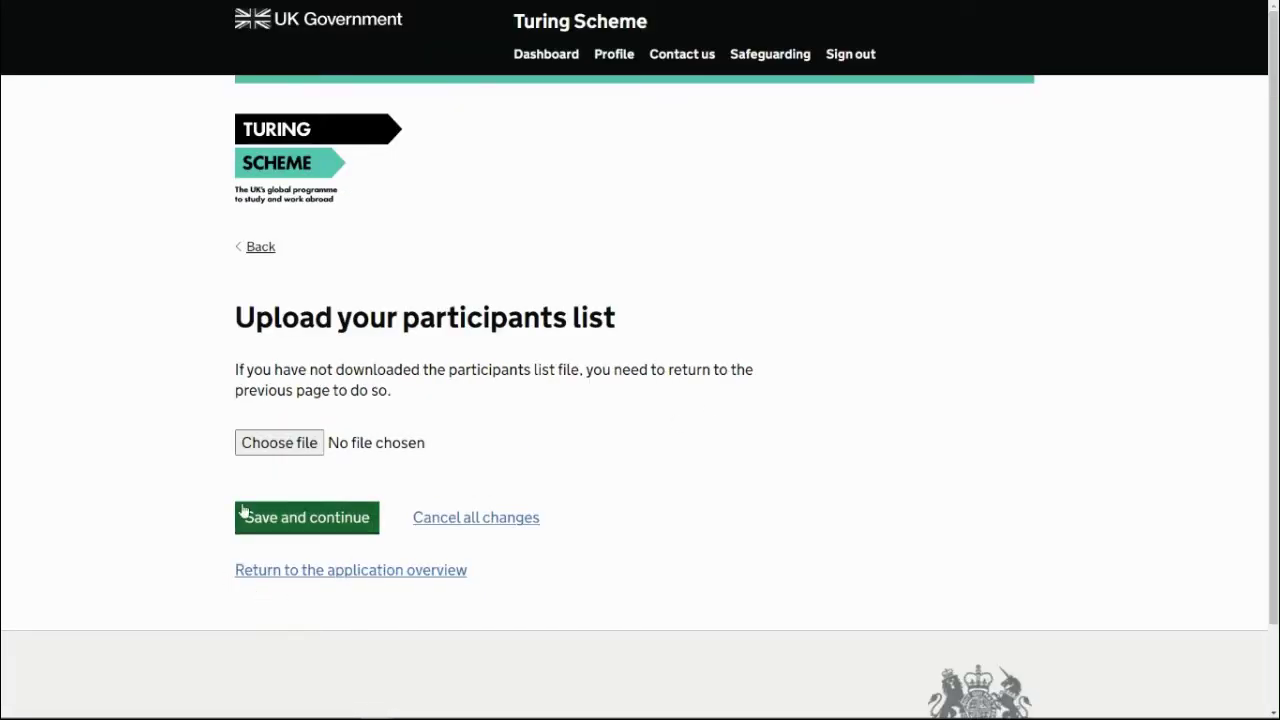
Try to upload ACR-X9V46U-Participants-List-for-Turing-Scheme-2022-23.xlsx from the My Participants folder as the participants list
click(270, 448)
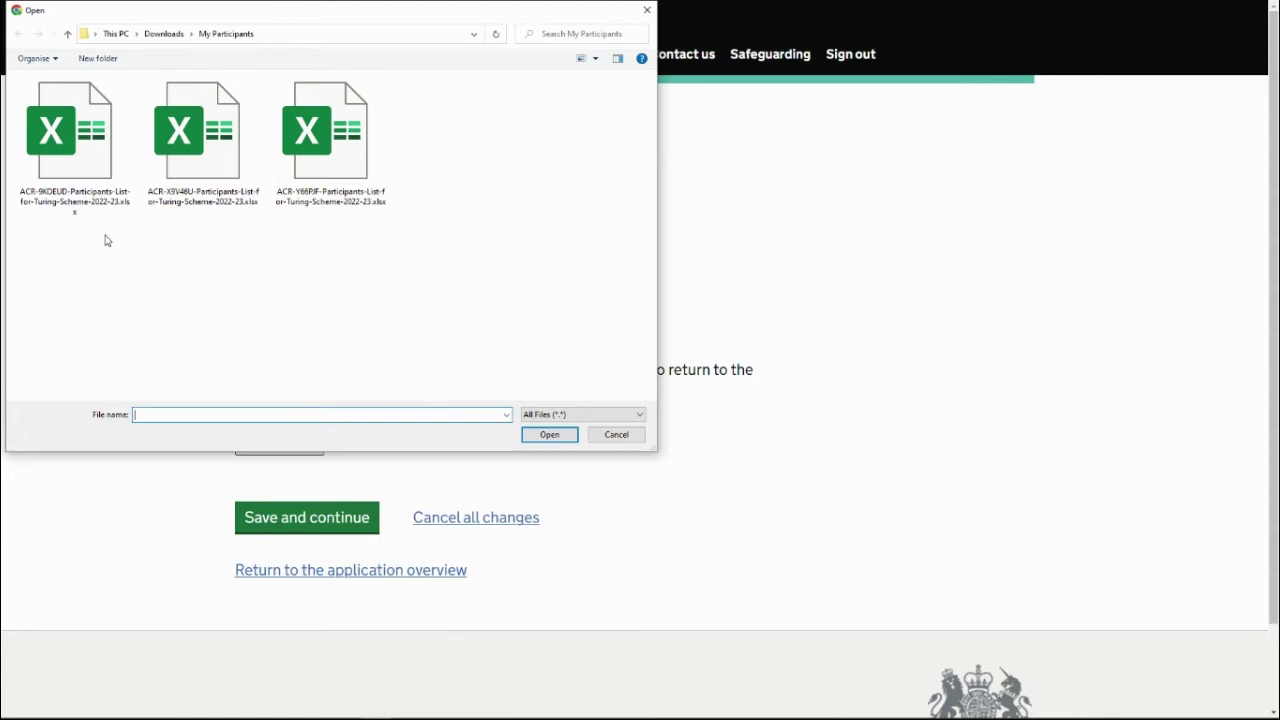
double_click(198, 158)
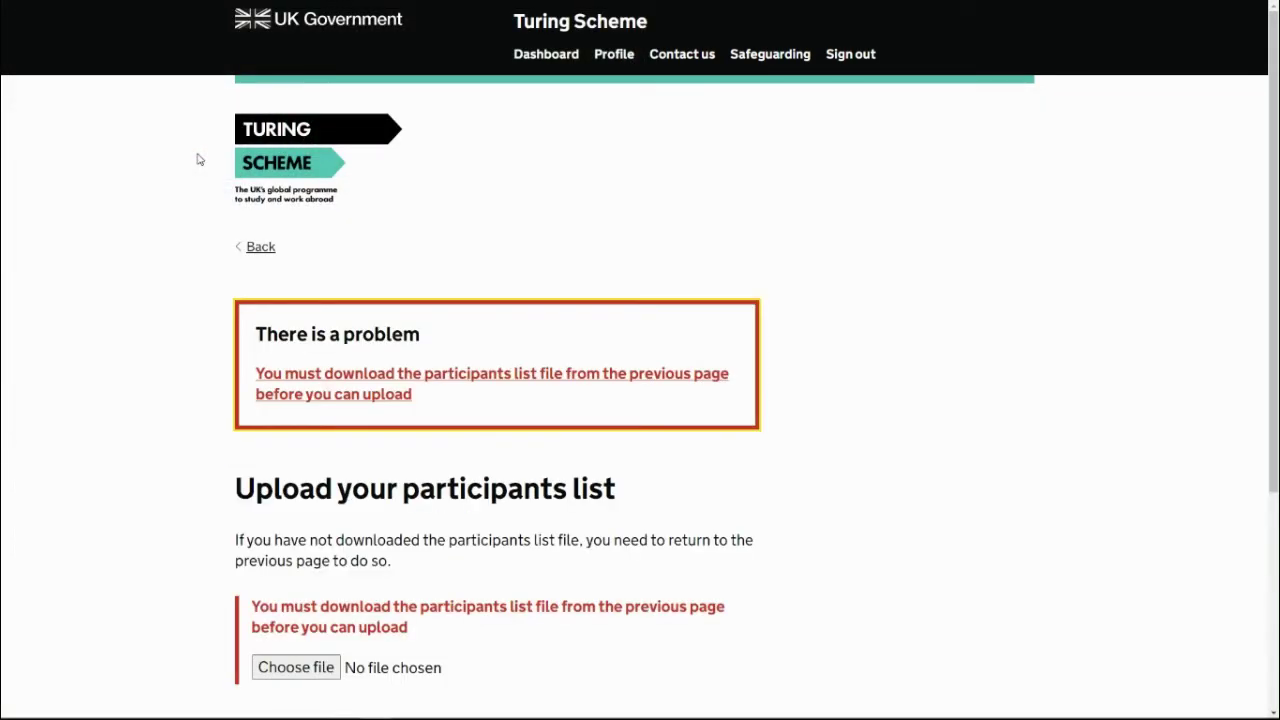
scroll(148, 332, down, 1)
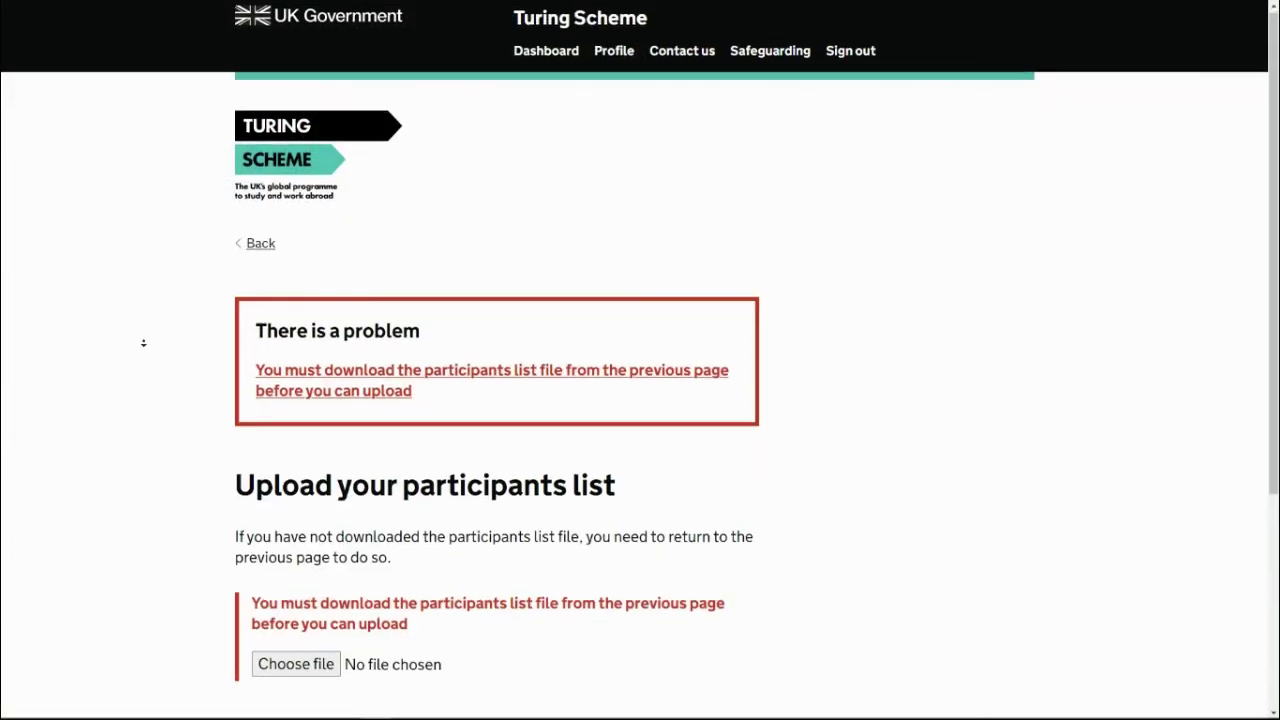
scroll(137, 360, down, 1)
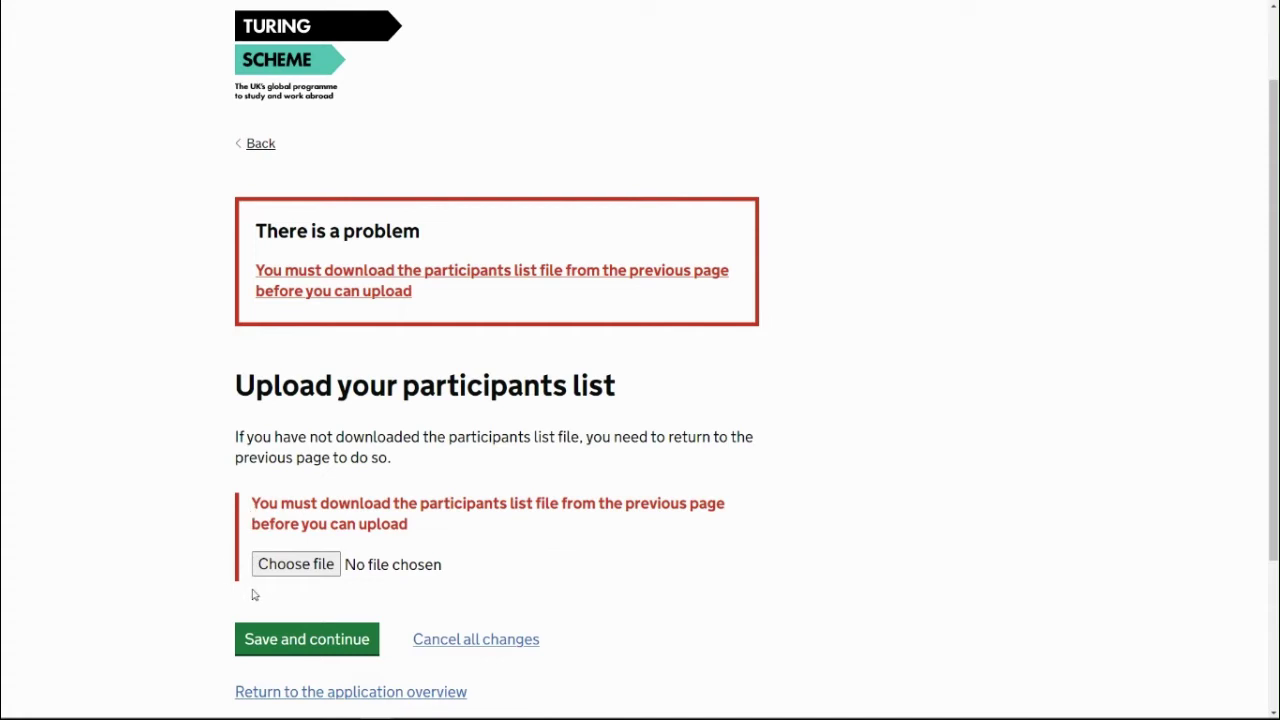
Upload ACR-9KOEUD-Participants-List-for-Turing-Scheme-2022-23.xlsx as the participants list, then save and continue to the answers check
click(282, 566)
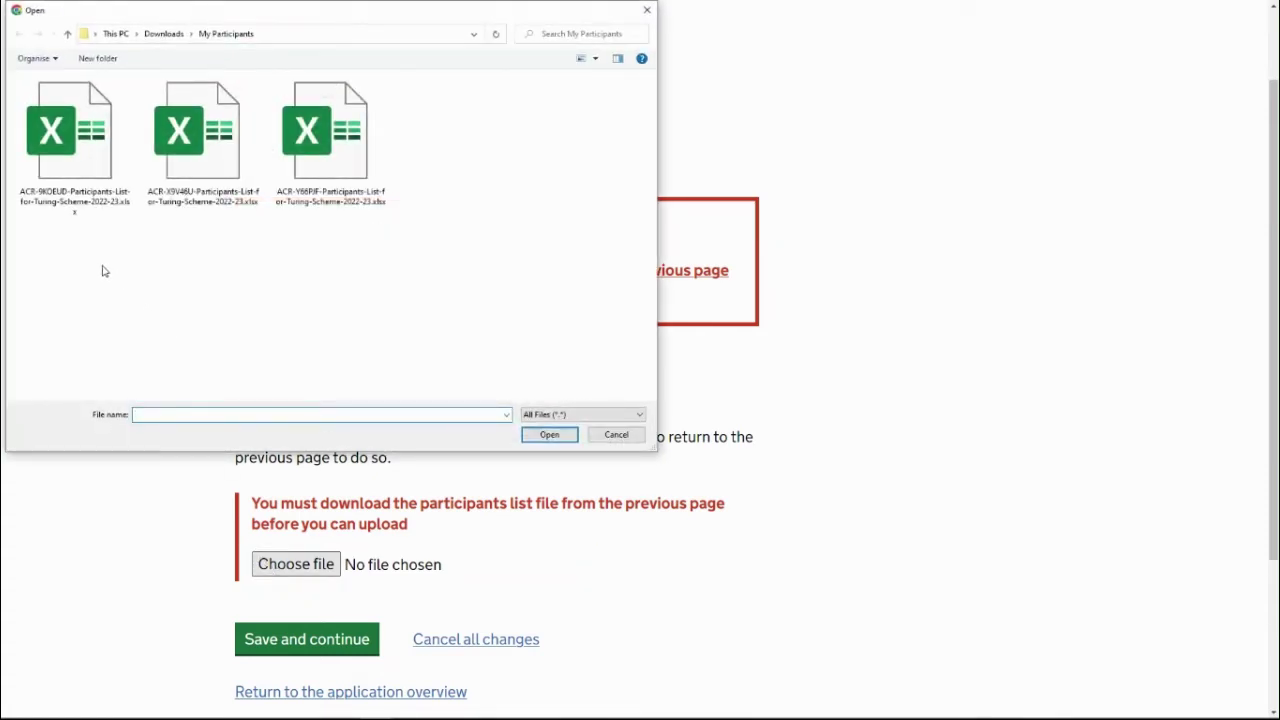
click(80, 214)
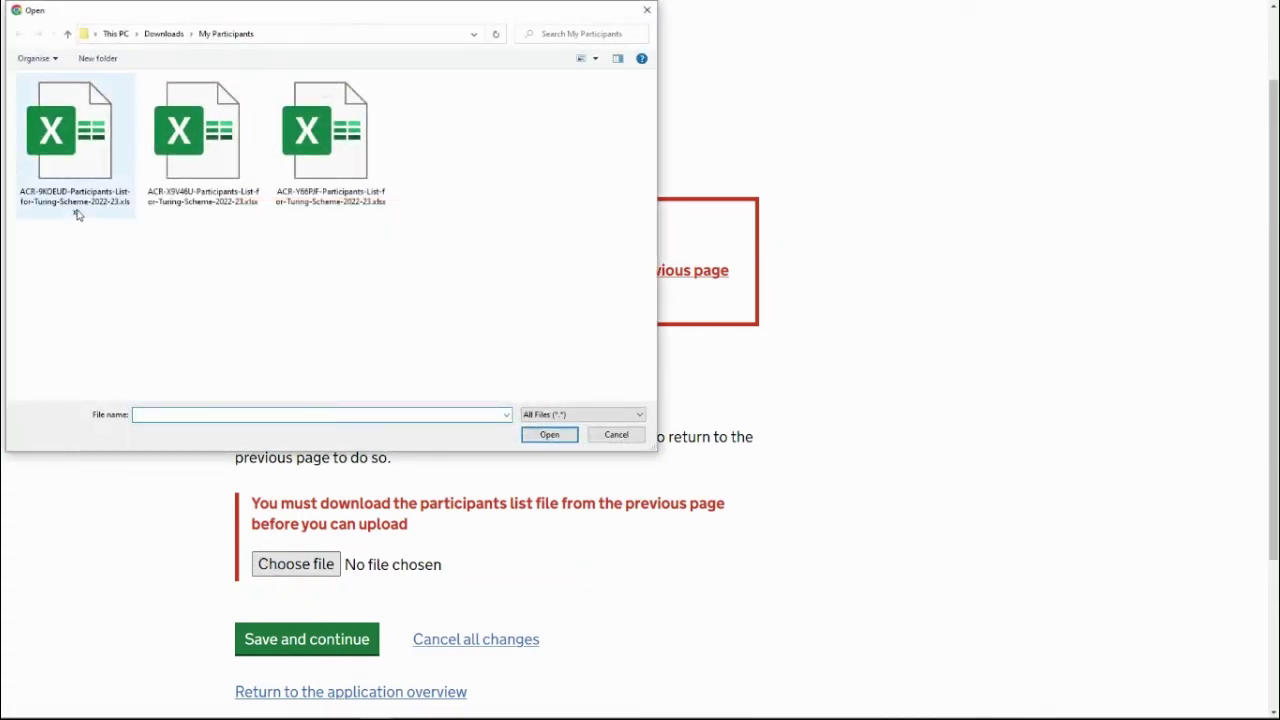
double_click(80, 214)
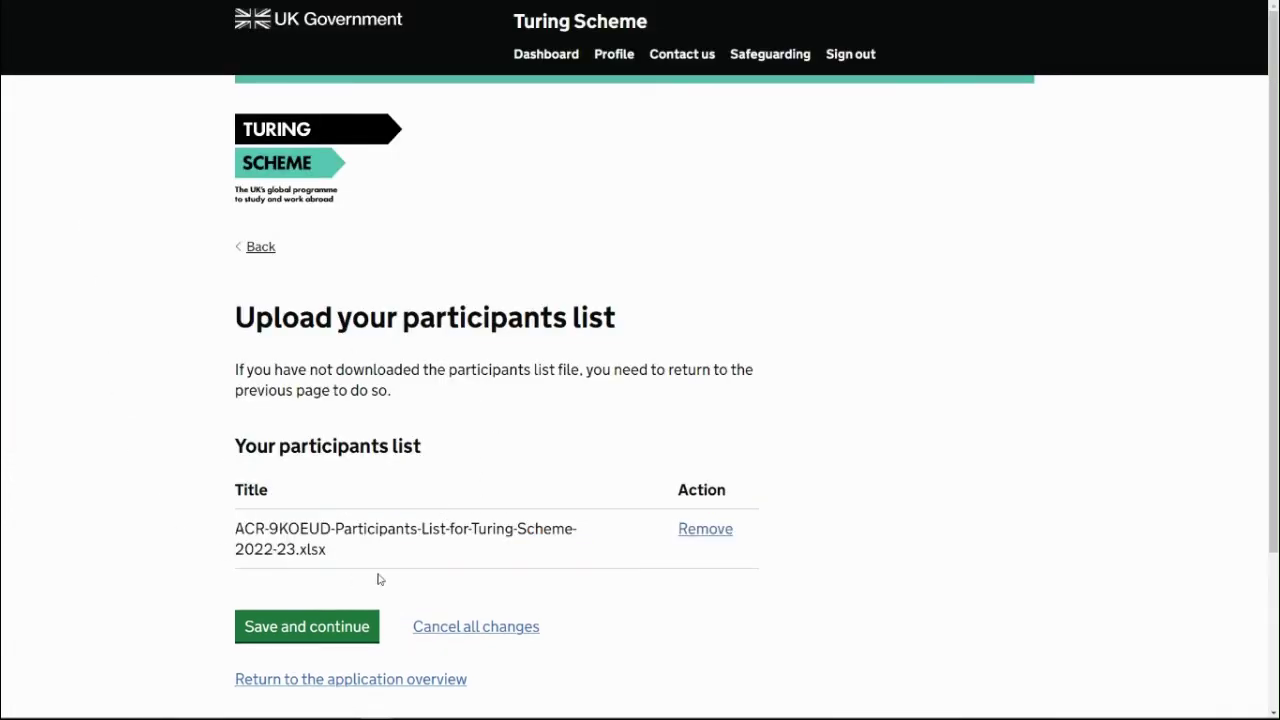
click(313, 636)
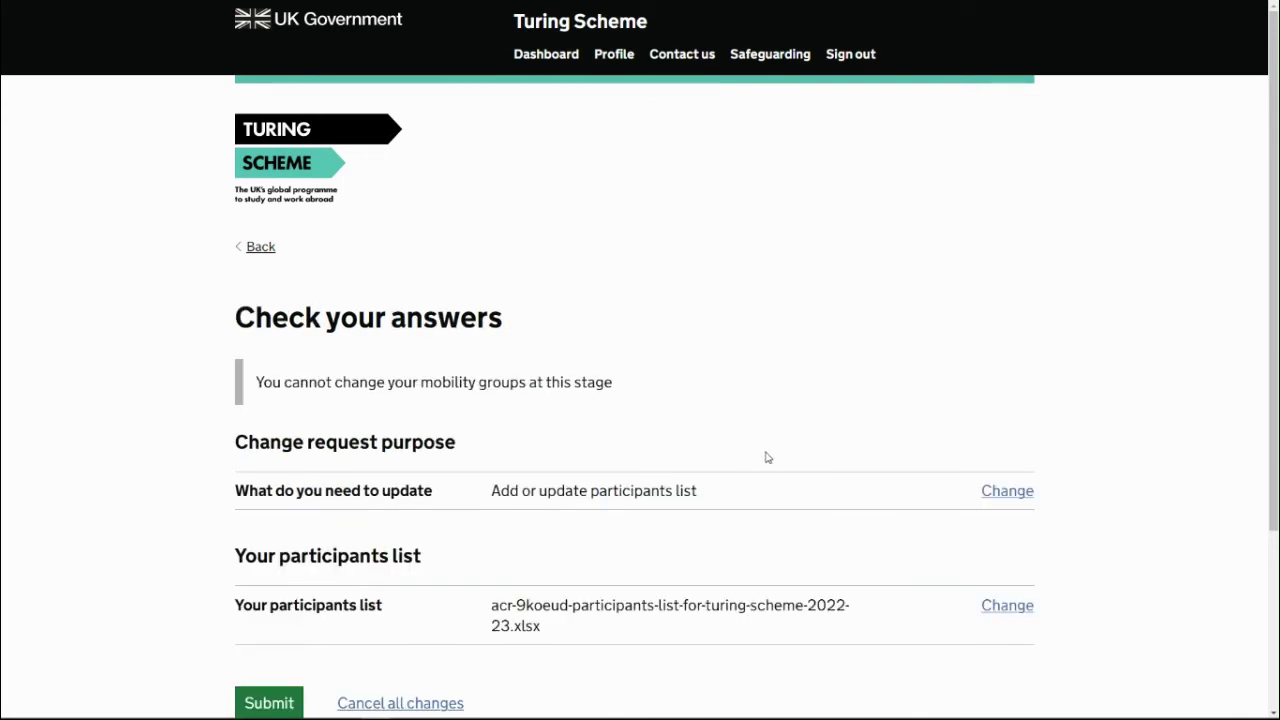
Check the change request purpose and the attached participants list file, then submit the change request
middle_click(760, 470)
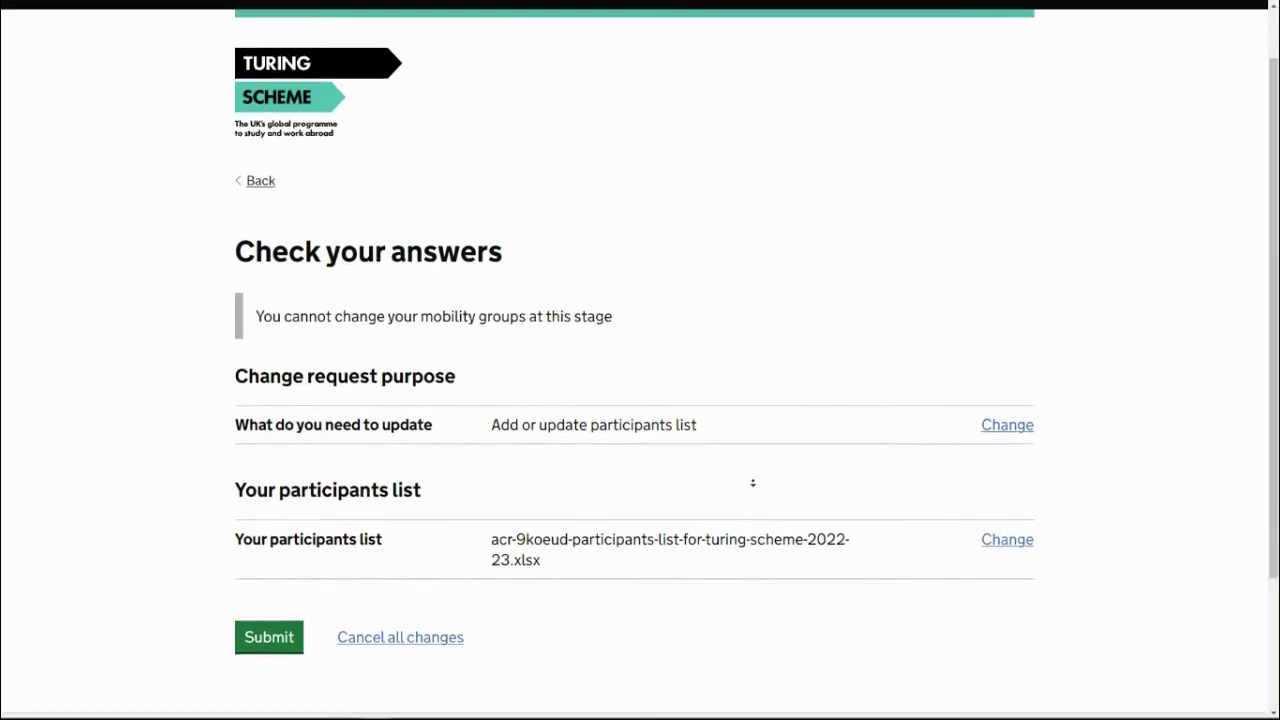
drag(711, 402, 493, 398)
click(494, 398)
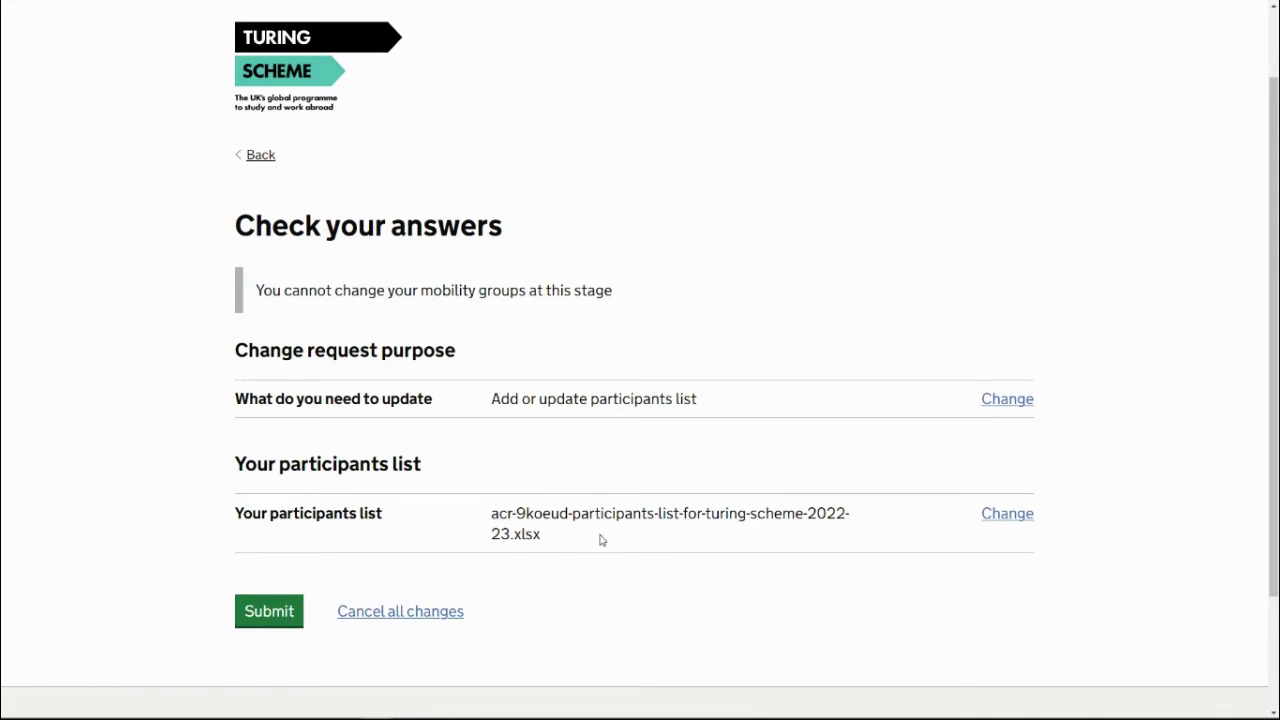
click(258, 621)
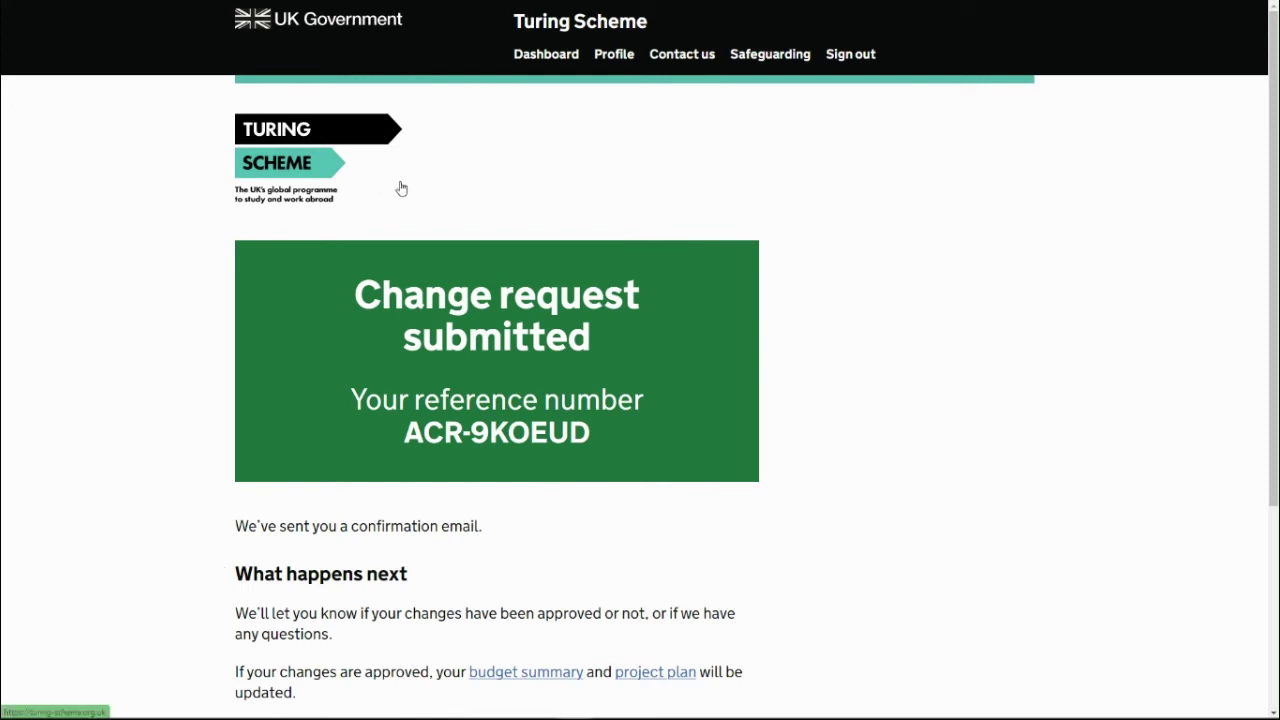
Go back to the dashboard and open the approved application's overview at its participant list and project plan updates
click(557, 62)
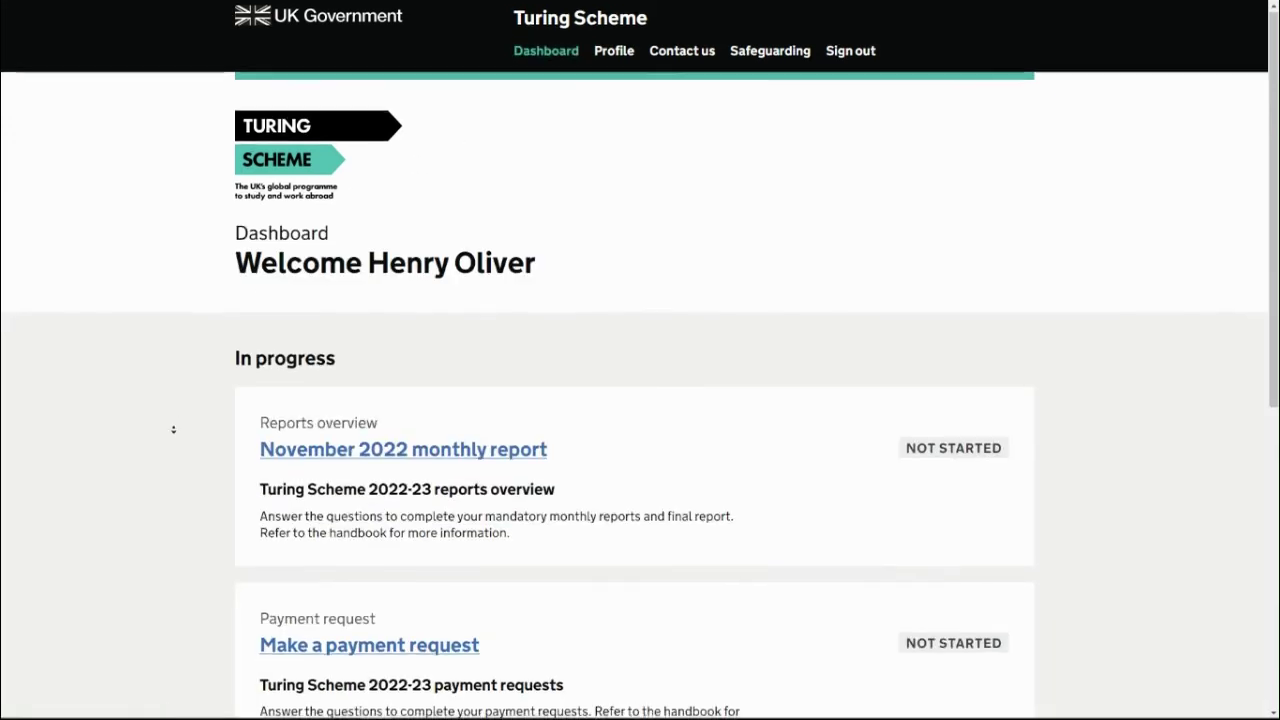
scroll(170, 430, down, 4)
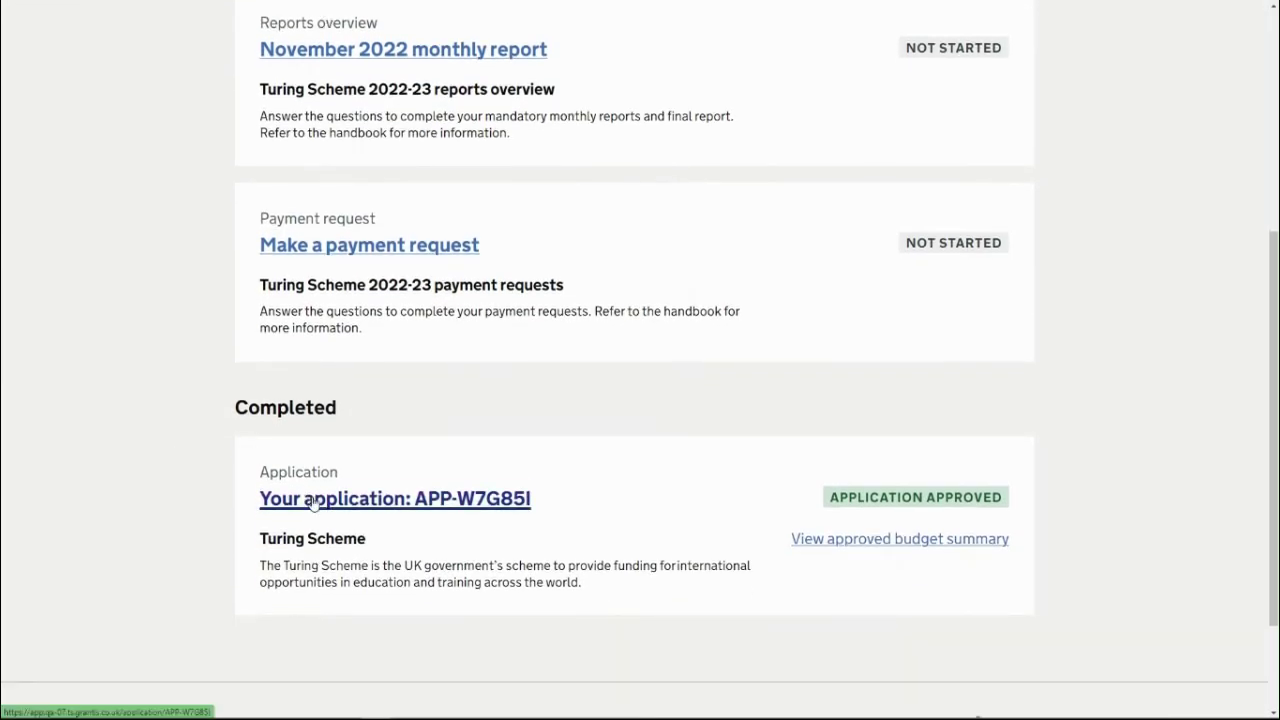
click(312, 500)
scroll(165, 417, down, 4)
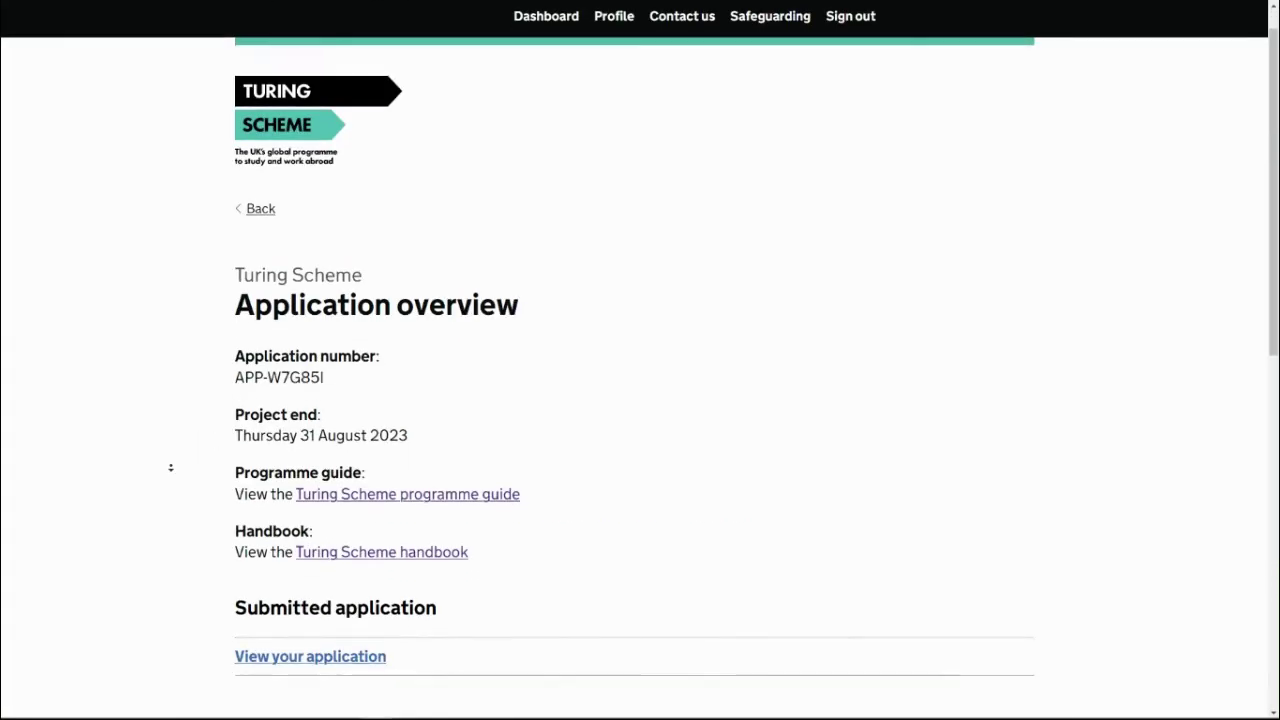
scroll(168, 467, down, 2)
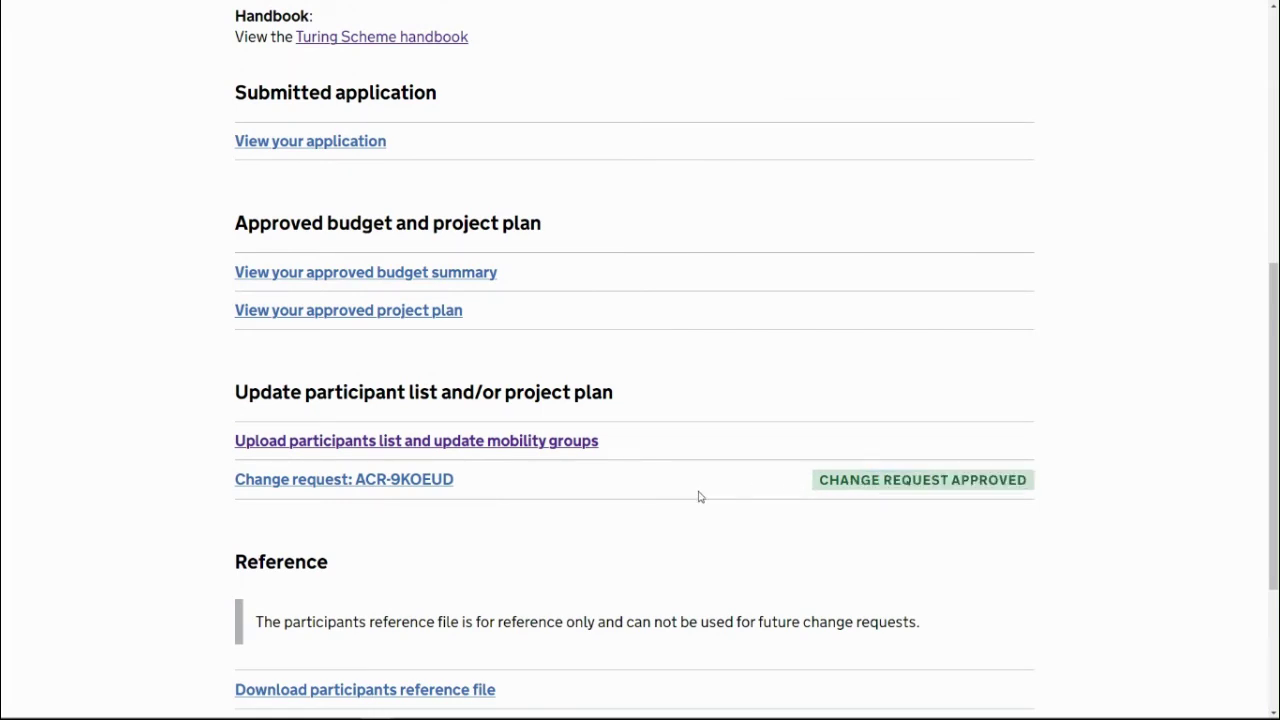
Open the submitted change request, review its decision, purpose and participants list, and return to the application overview
click(408, 484)
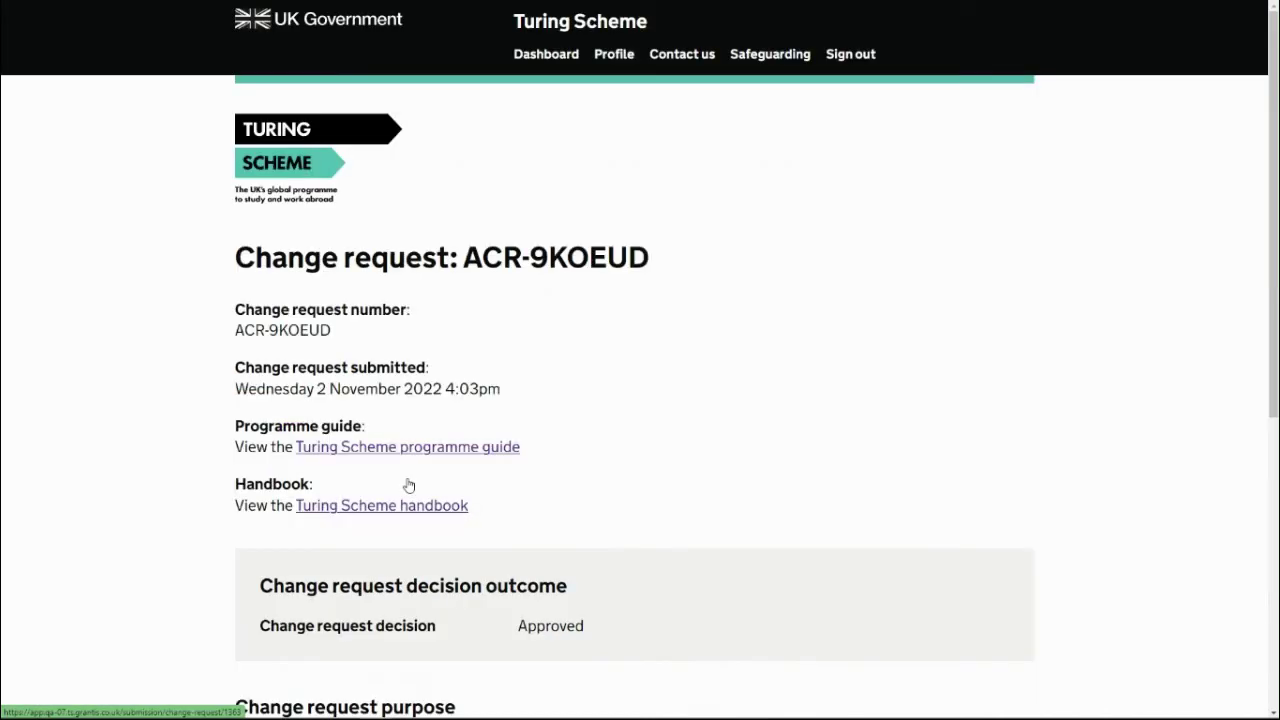
scroll(620, 478, down, 3)
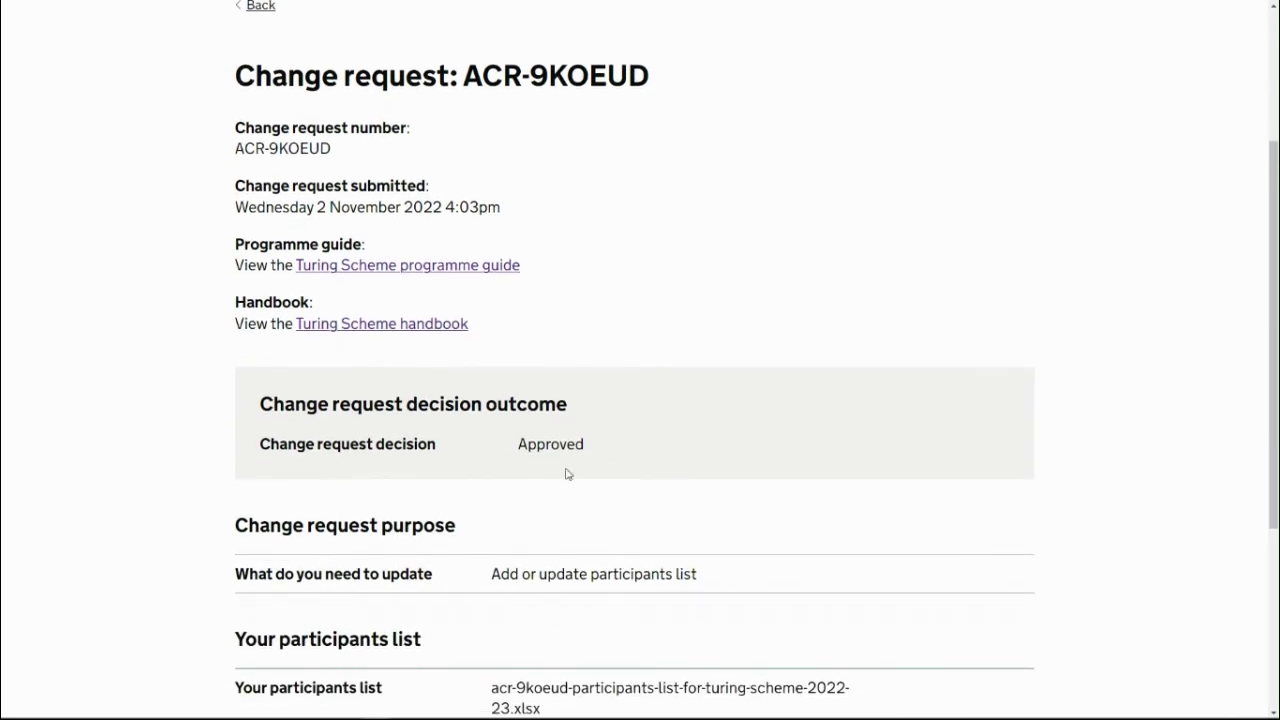
scroll(826, 446, down, 2)
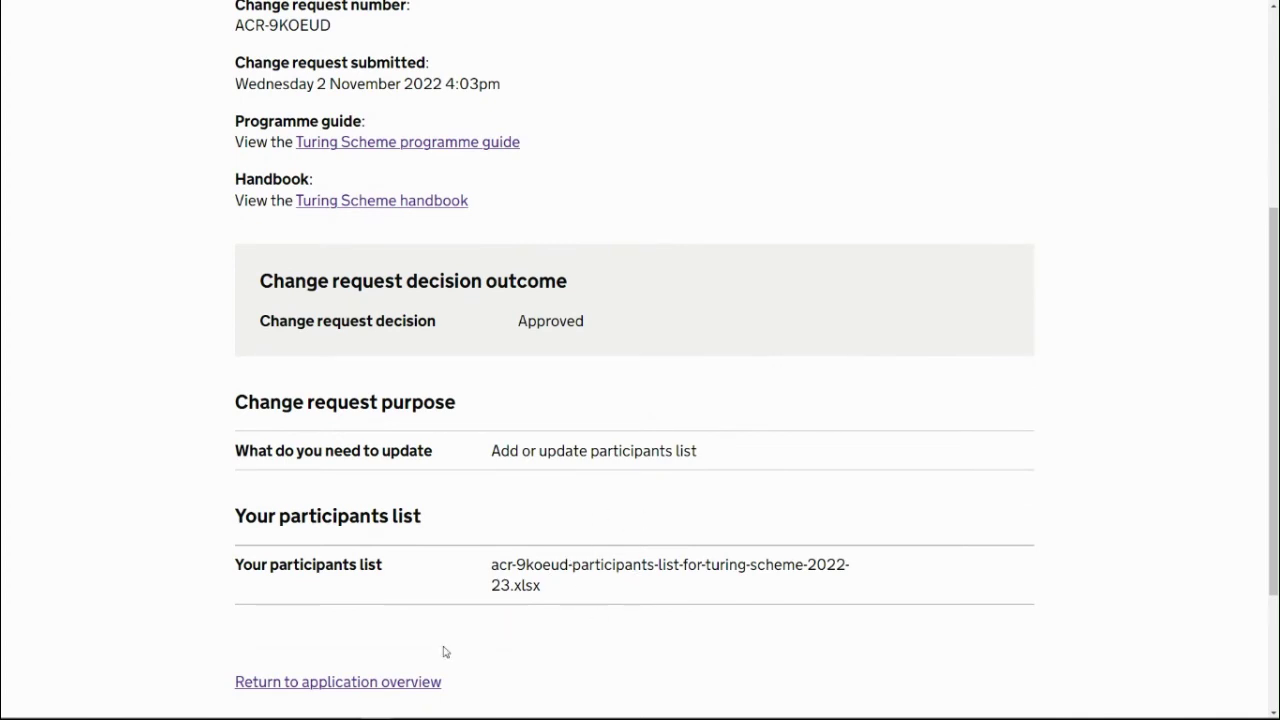
click(409, 685)
Start a new update with the option Update both mobility groups and participants list, and bring up the existing mobility groups
scroll(226, 572, down, 4)
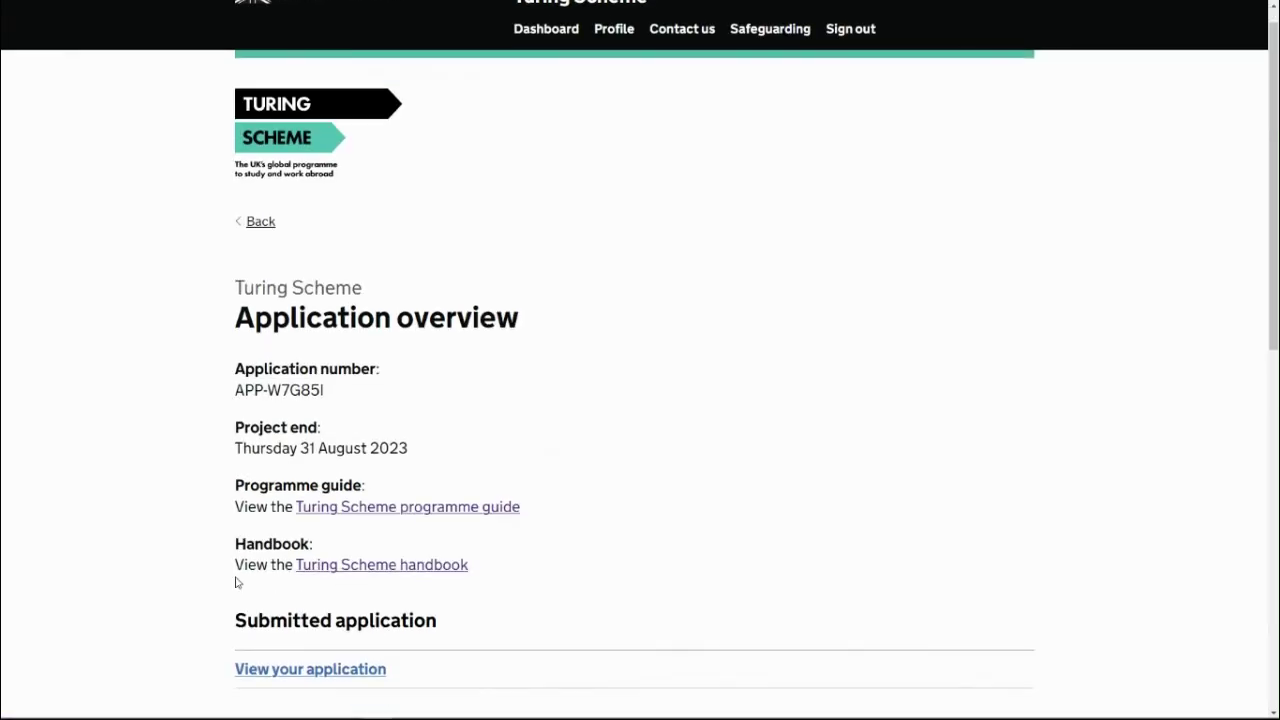
scroll(220, 572, down, 1)
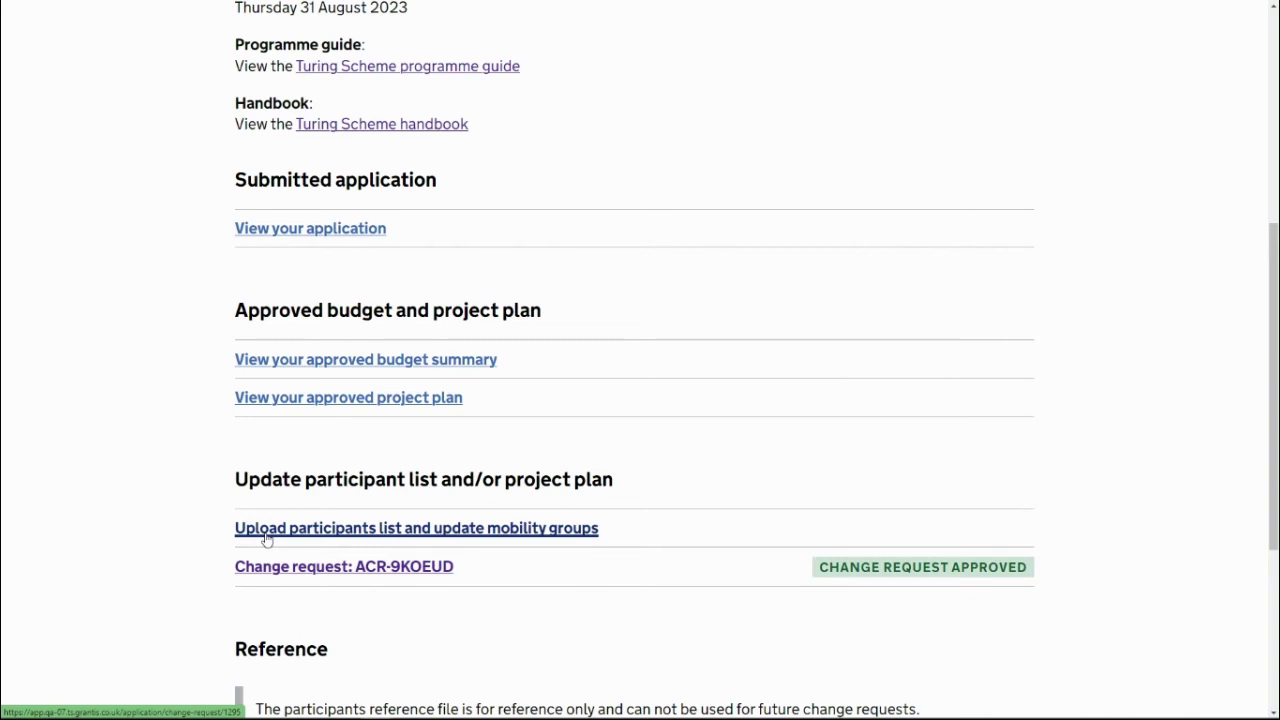
click(266, 538)
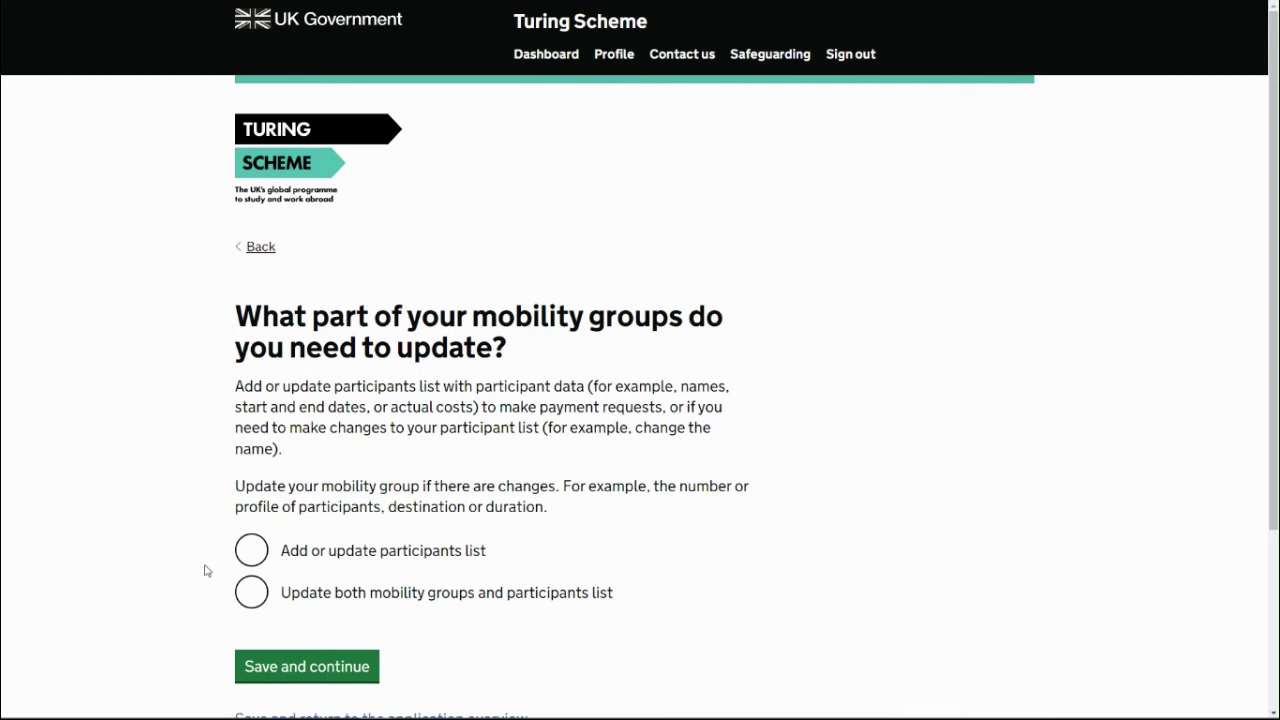
click(254, 597)
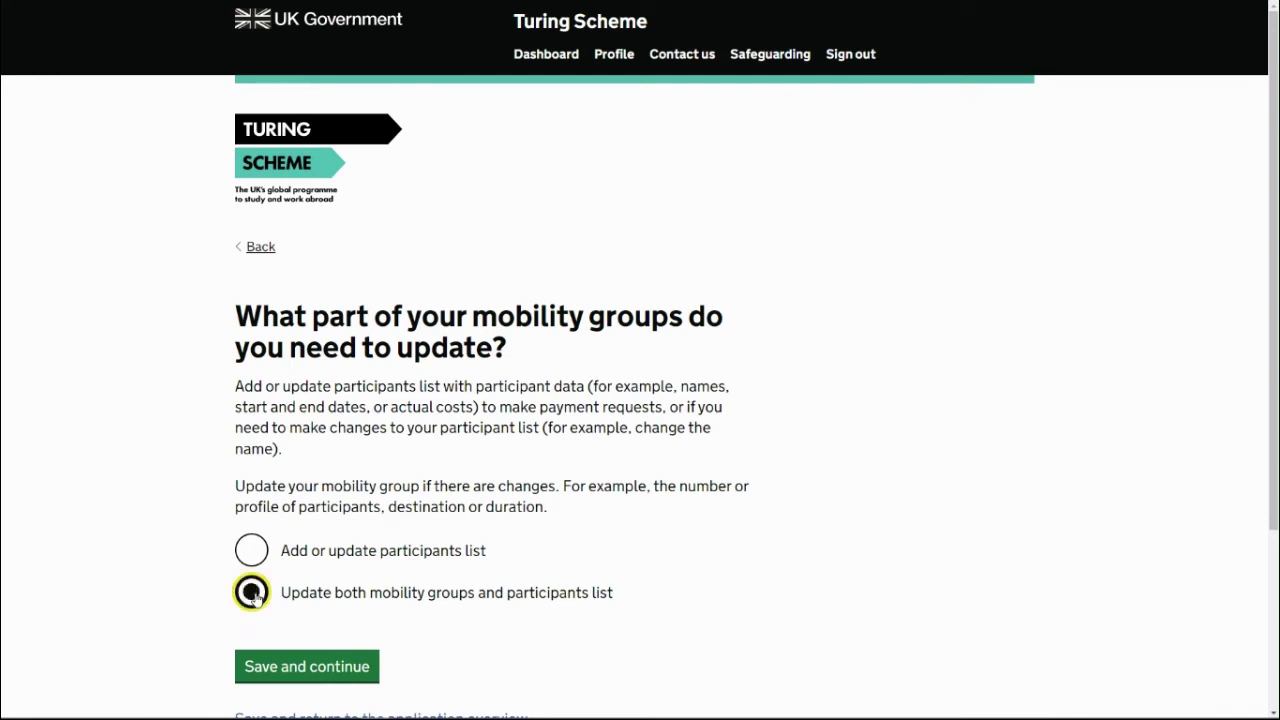
click(301, 667)
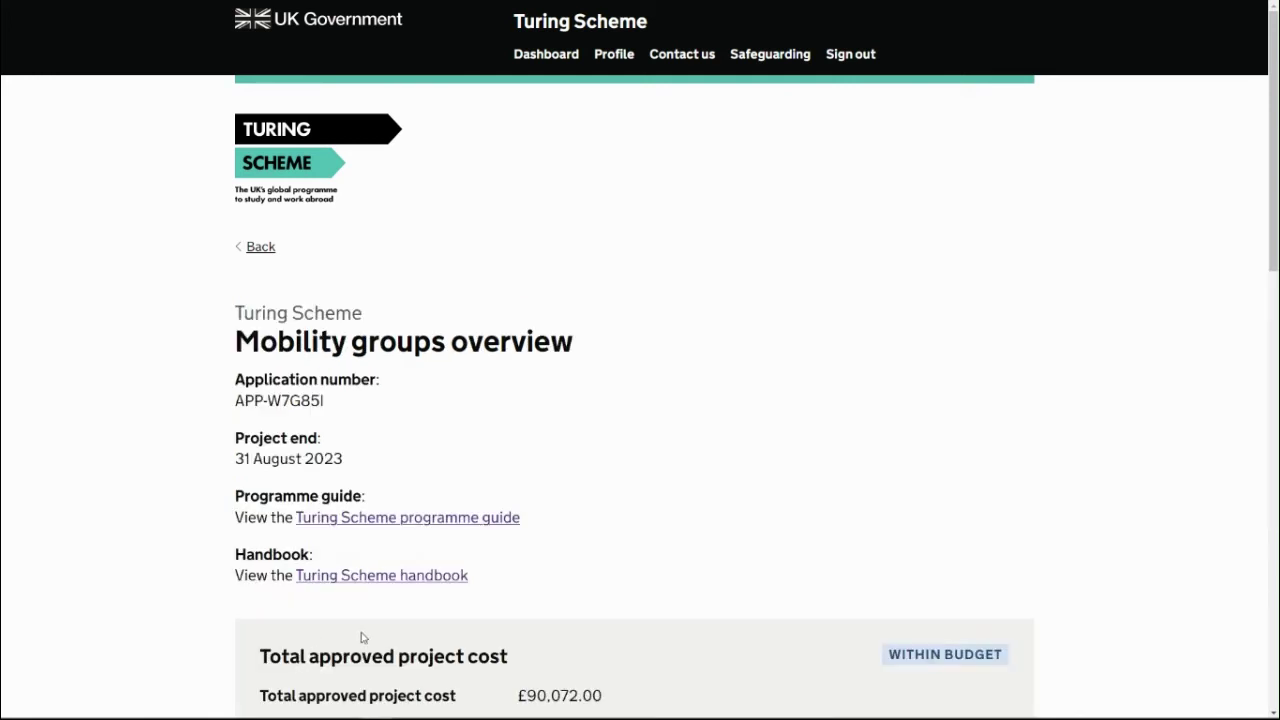
scroll(363, 636, down, 4)
scroll(369, 627, down, 2)
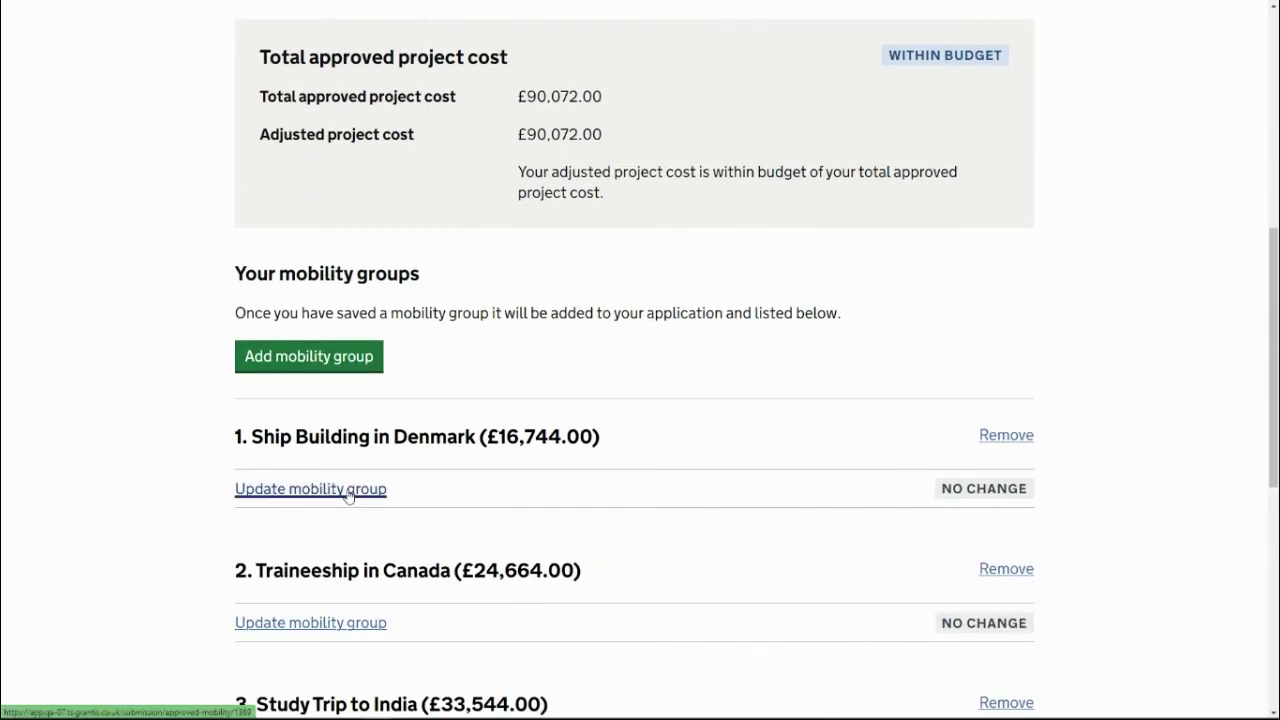
Open the Ship Building in Denmark mobility group and start making changes to its approved details
click(348, 494)
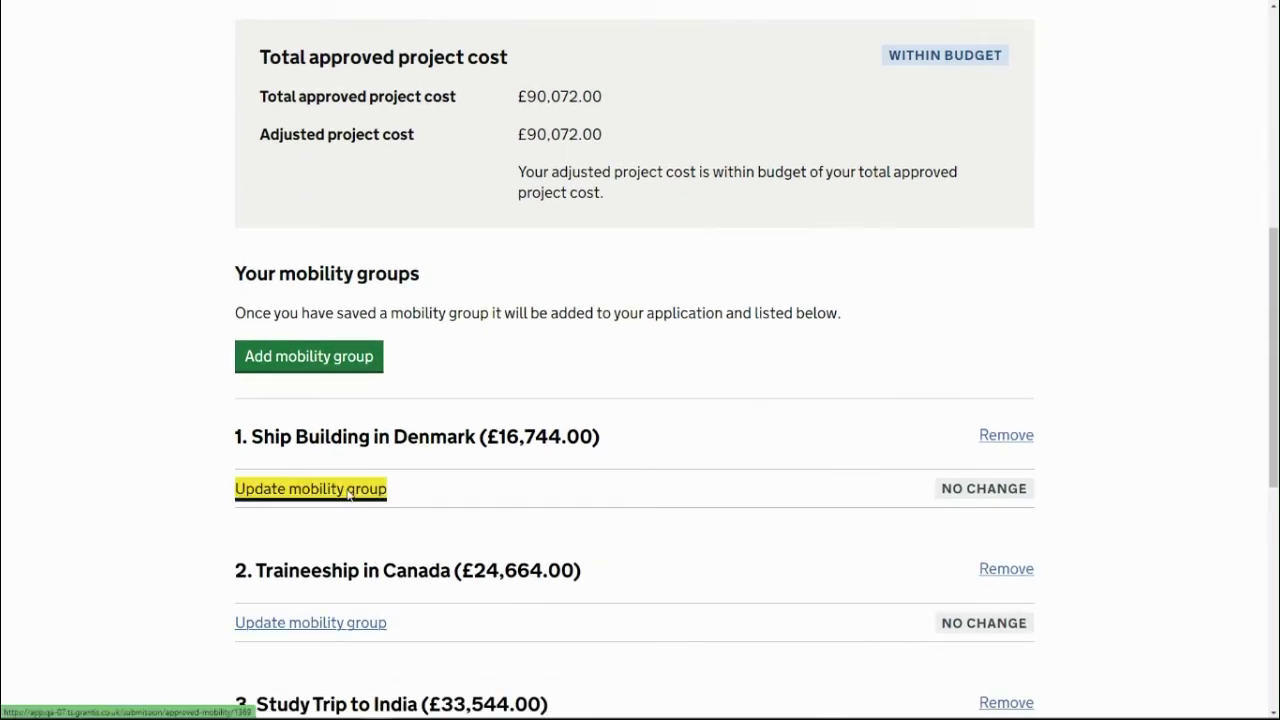
scroll(431, 522, down, 1)
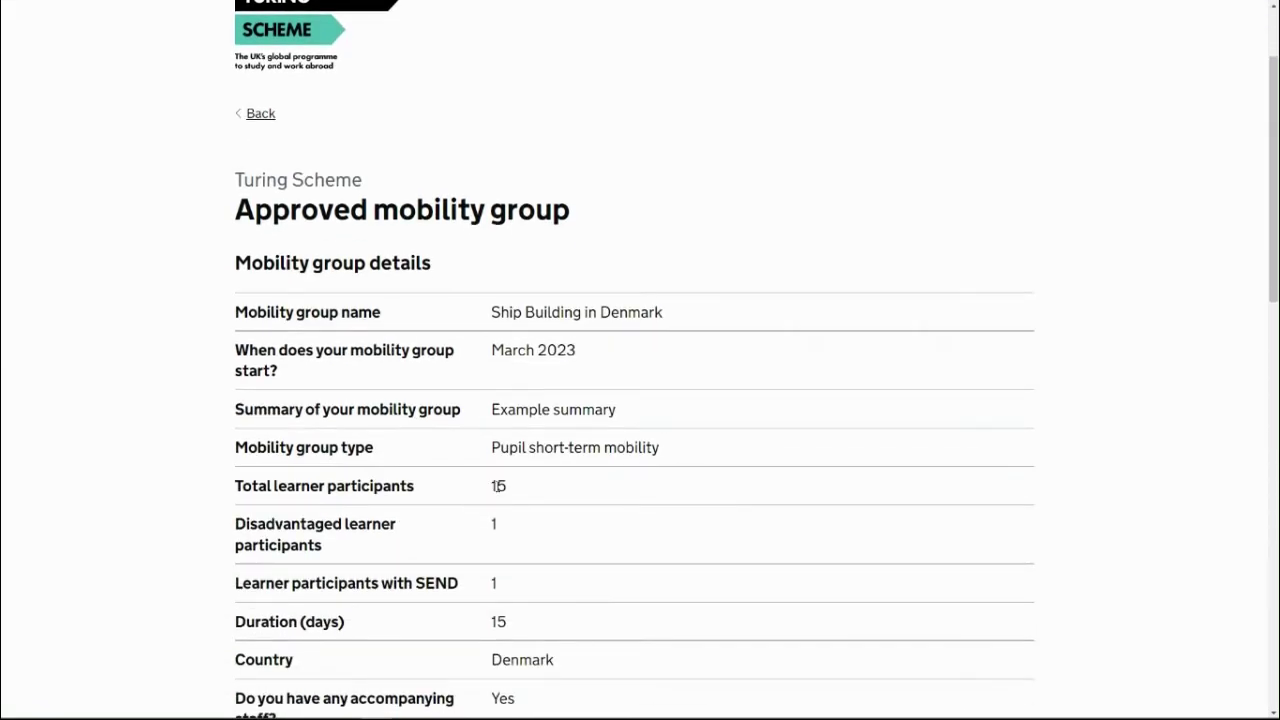
scroll(507, 555, down, 9)
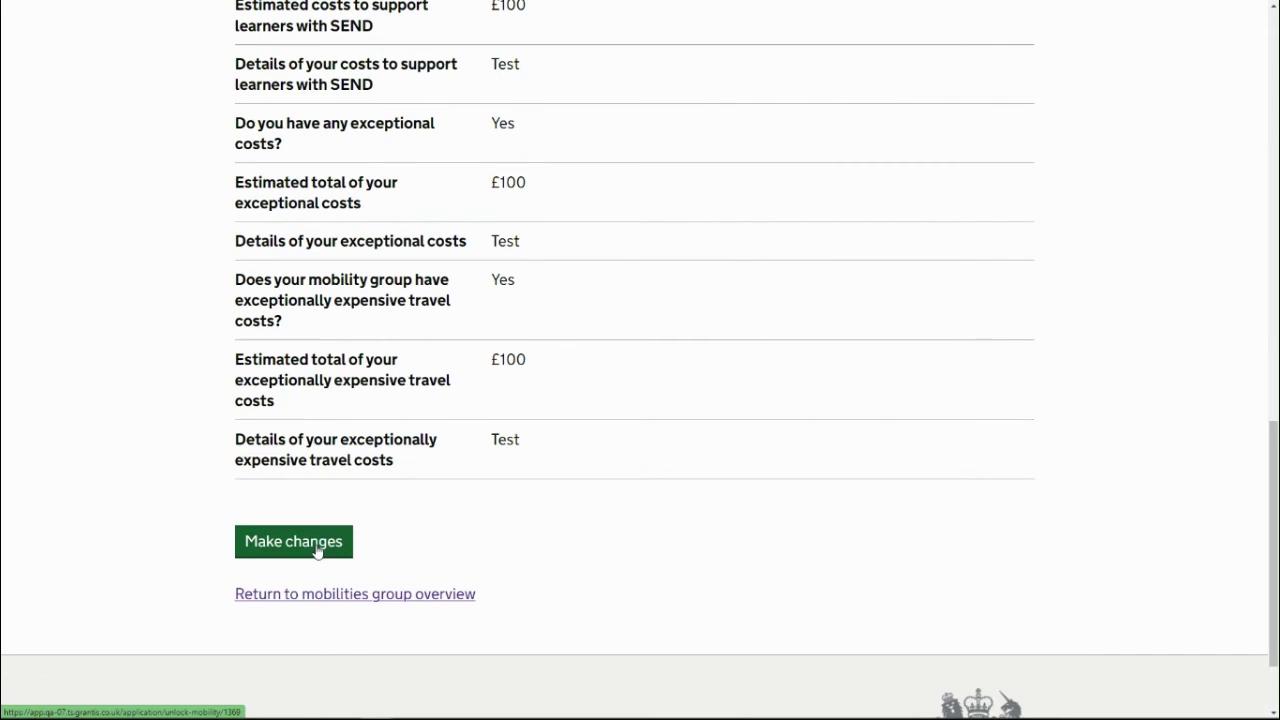
click(317, 550)
scroll(502, 625, down, 1)
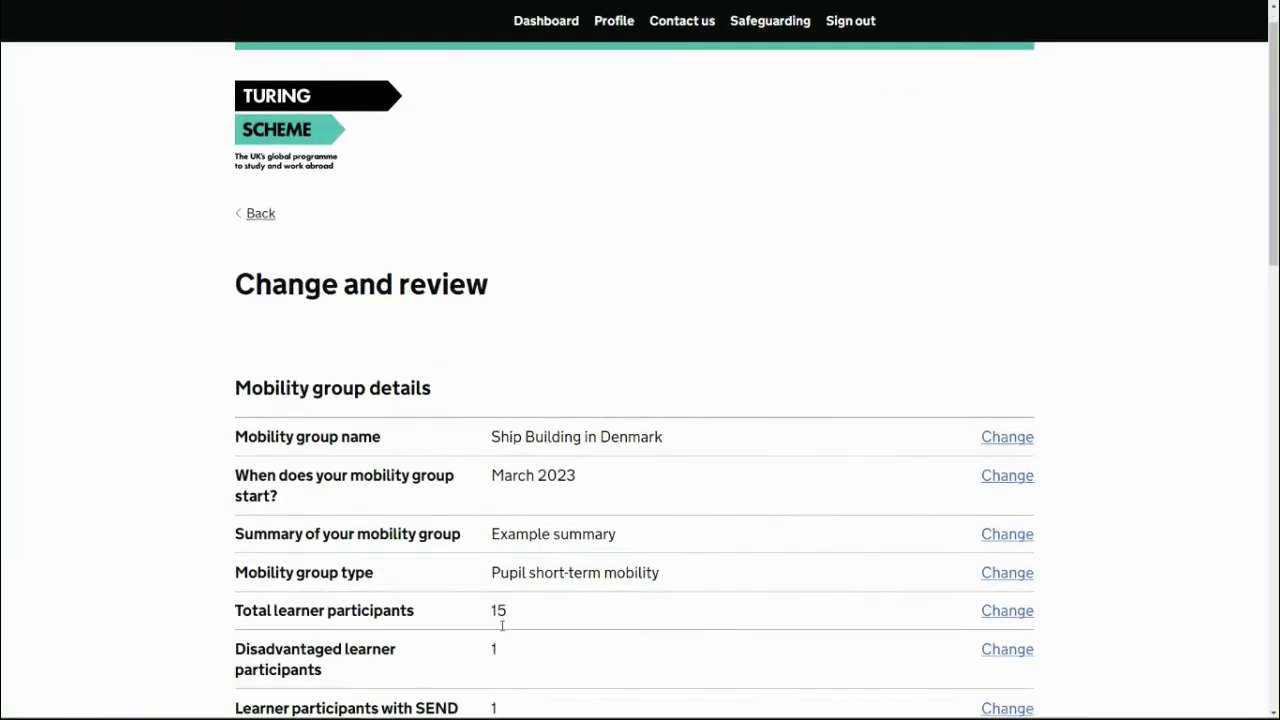
scroll(502, 625, down, 1)
Set the Ship Building in Denmark group's total learner participants to 13 and save the changes back to the mobility groups overview
click(1020, 516)
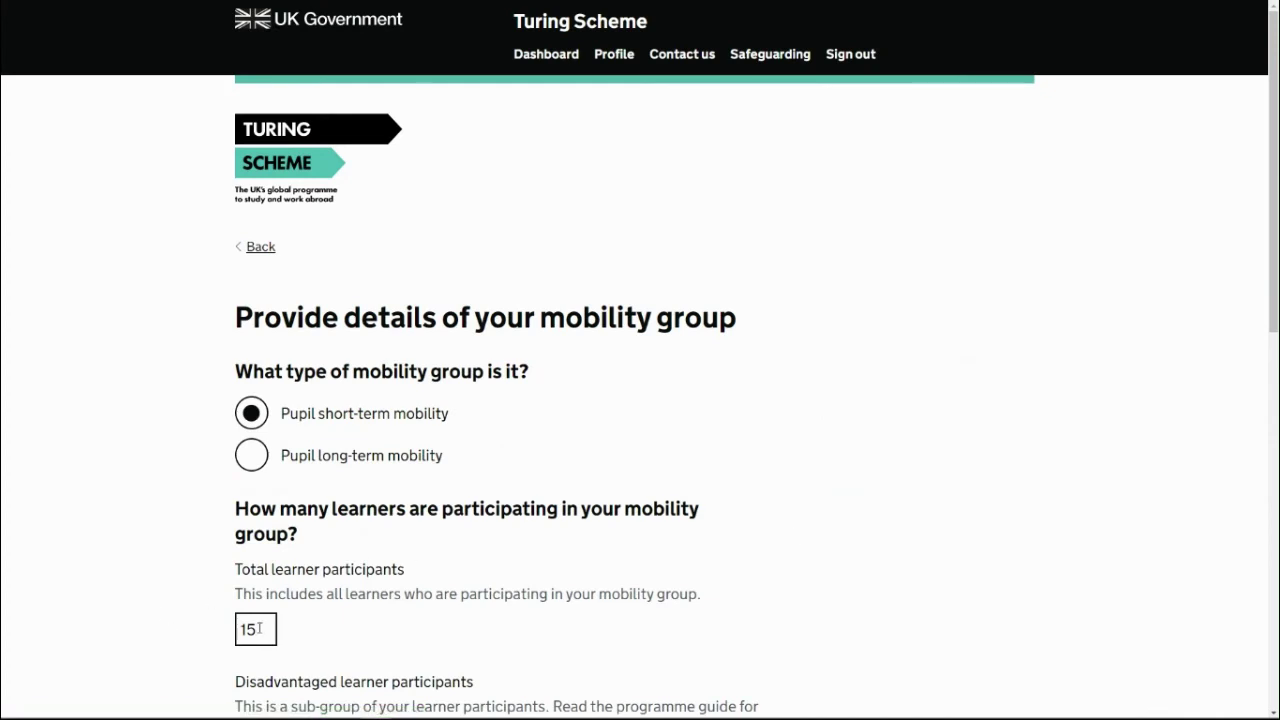
double_click(259, 628)
text(13)
click(196, 610)
scroll(200, 545, down, 1)
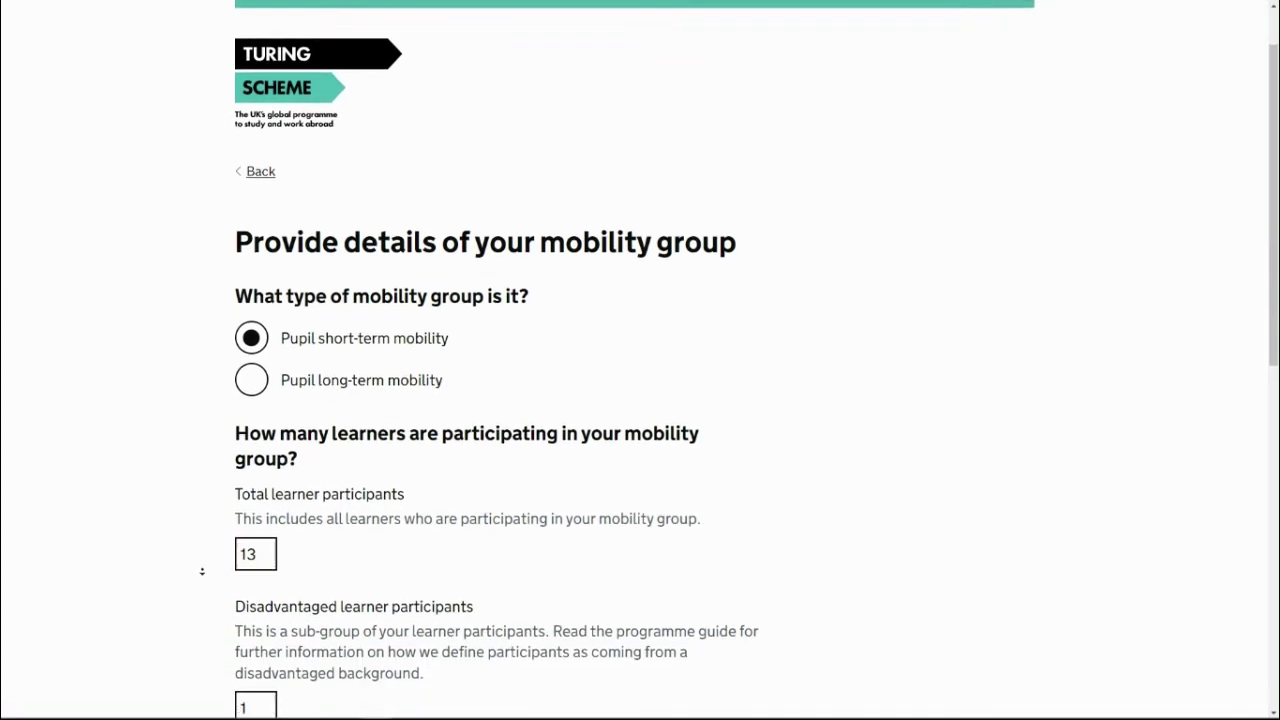
scroll(202, 571, down, 7)
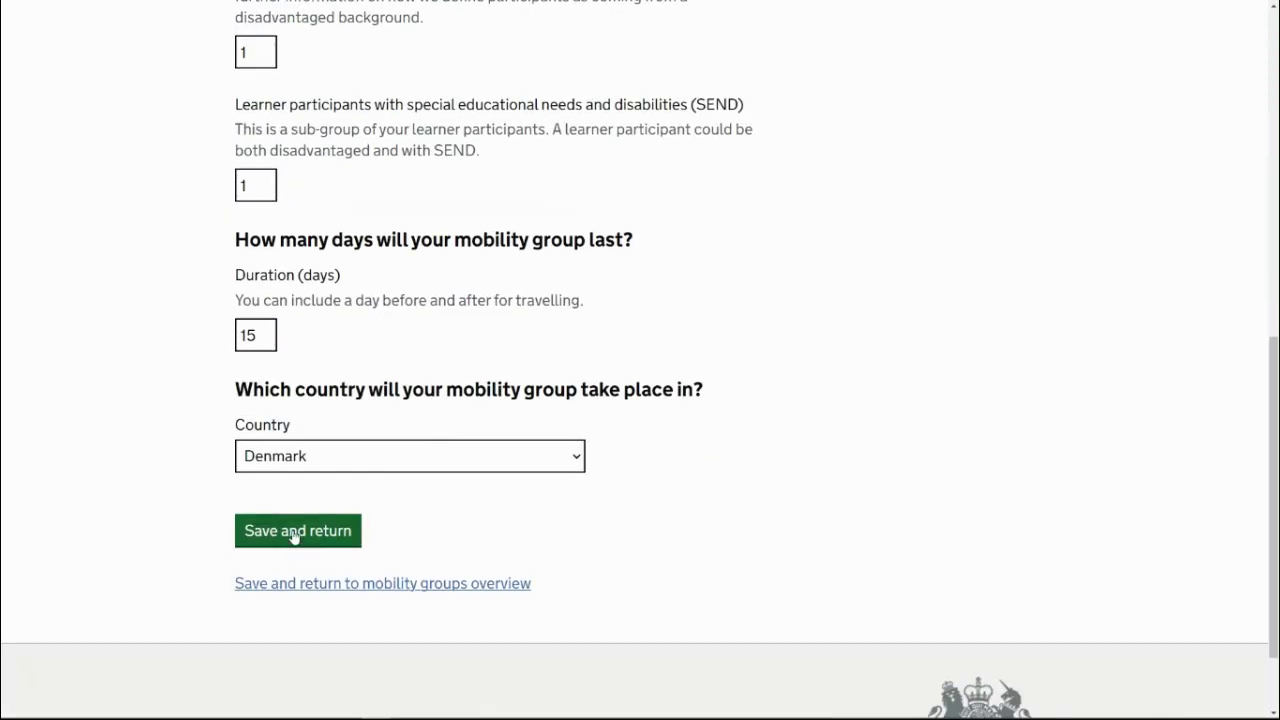
click(294, 537)
scroll(289, 534, down, 8)
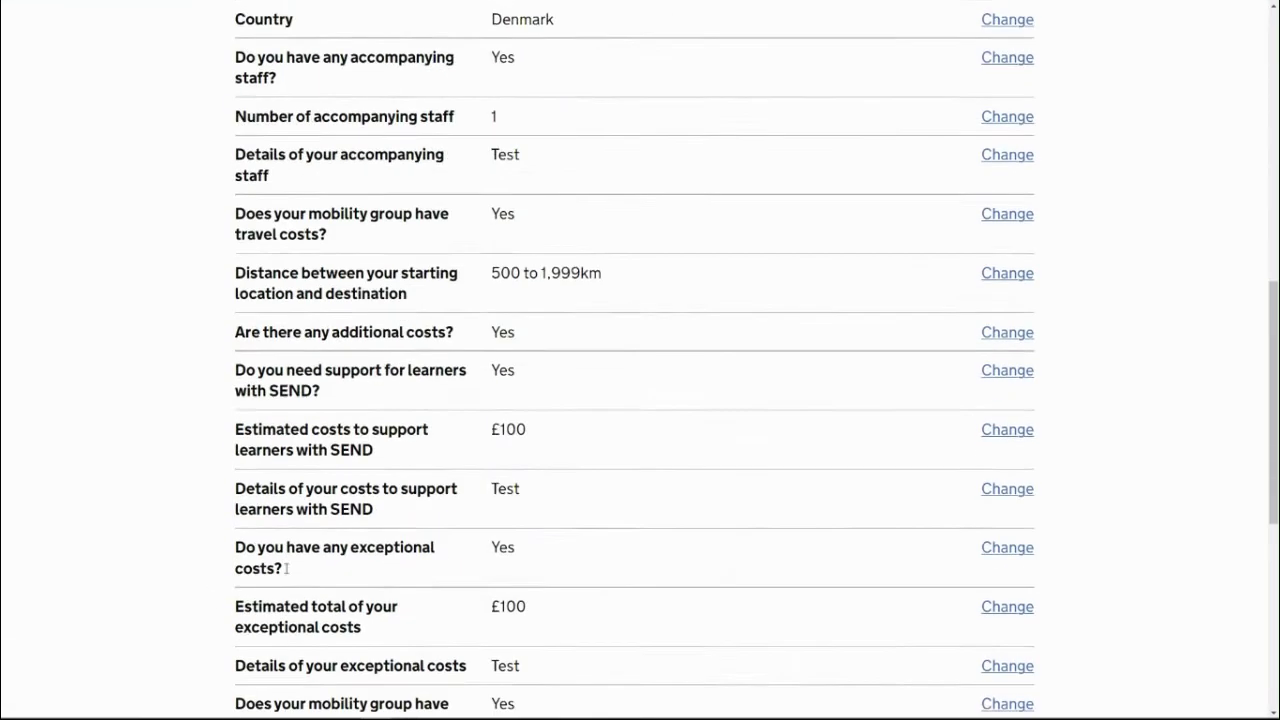
scroll(287, 568, down, 6)
click(309, 495)
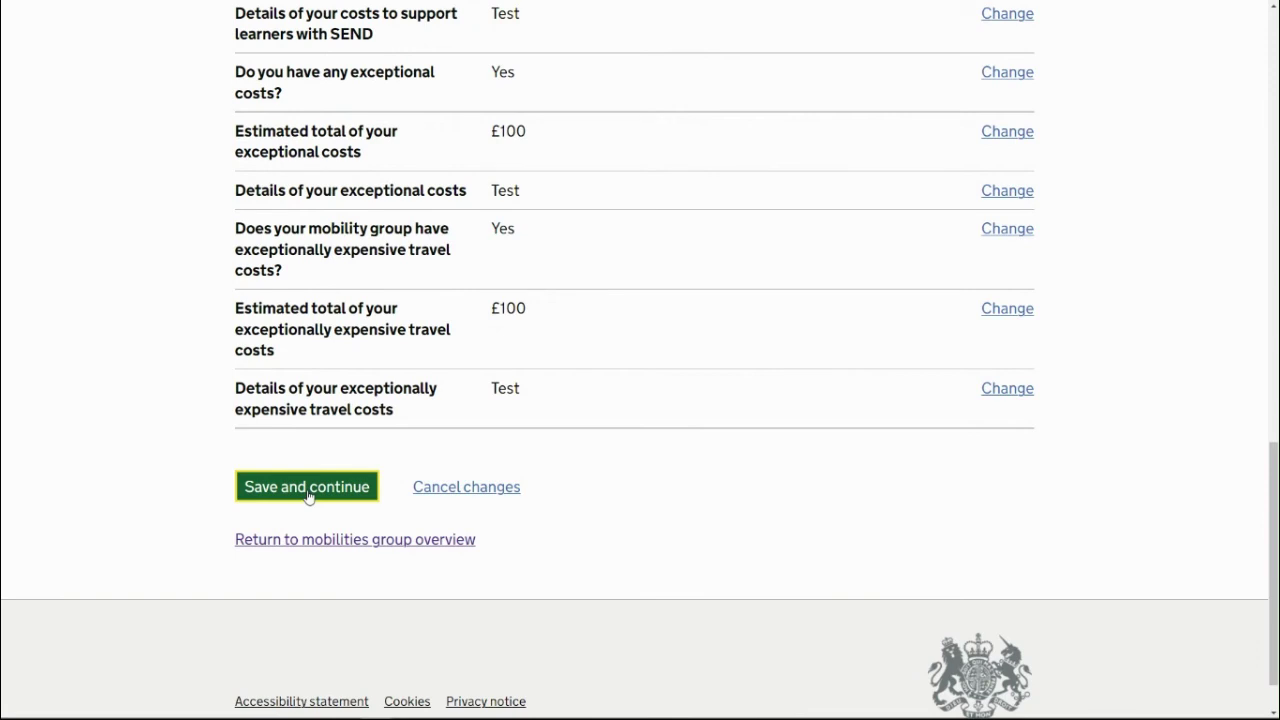
Check the adjusted project cost and the Ship Building in Denmark group's status, then mark the mobility groups as complete
scroll(434, 514, down, 3)
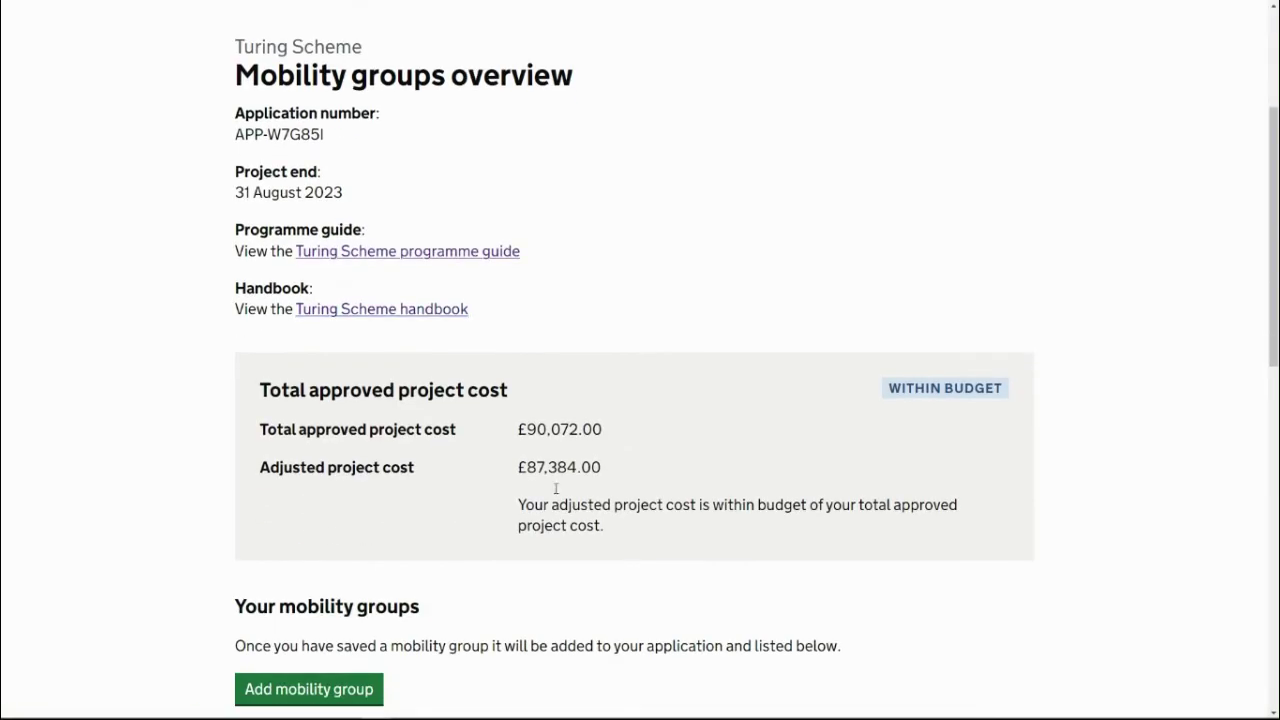
scroll(635, 528, down, 1)
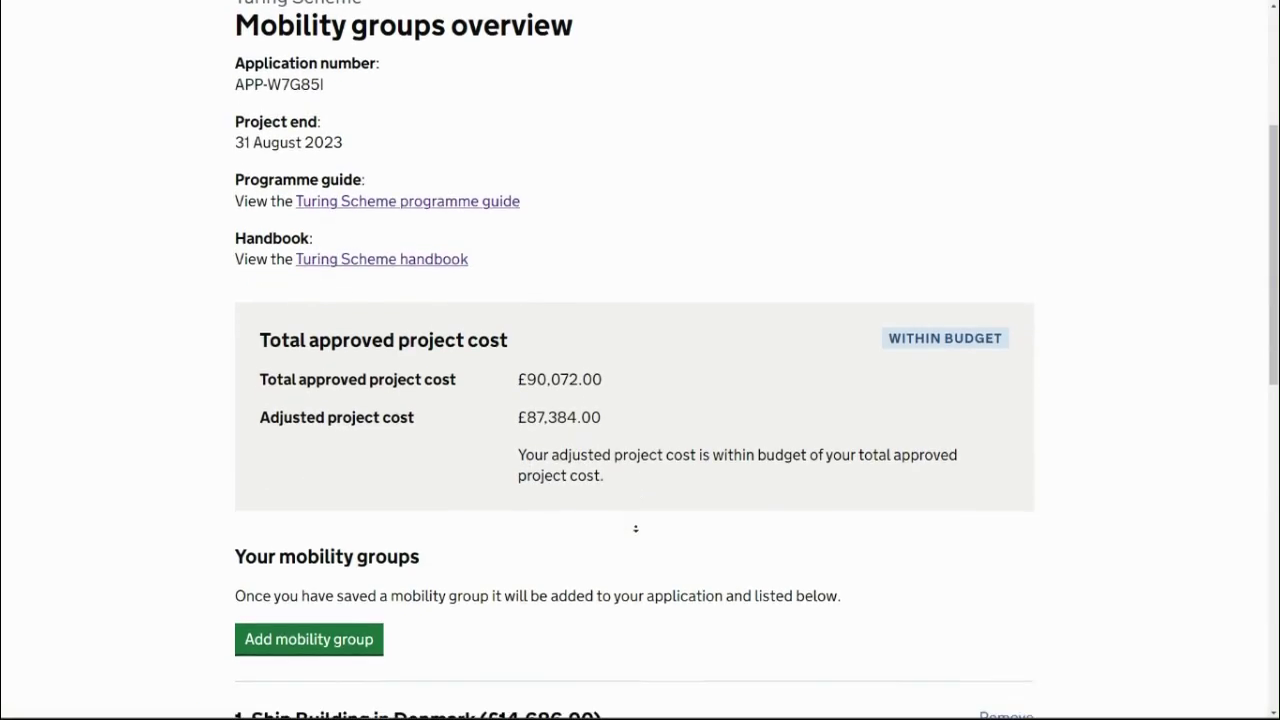
scroll(635, 528, down, 5)
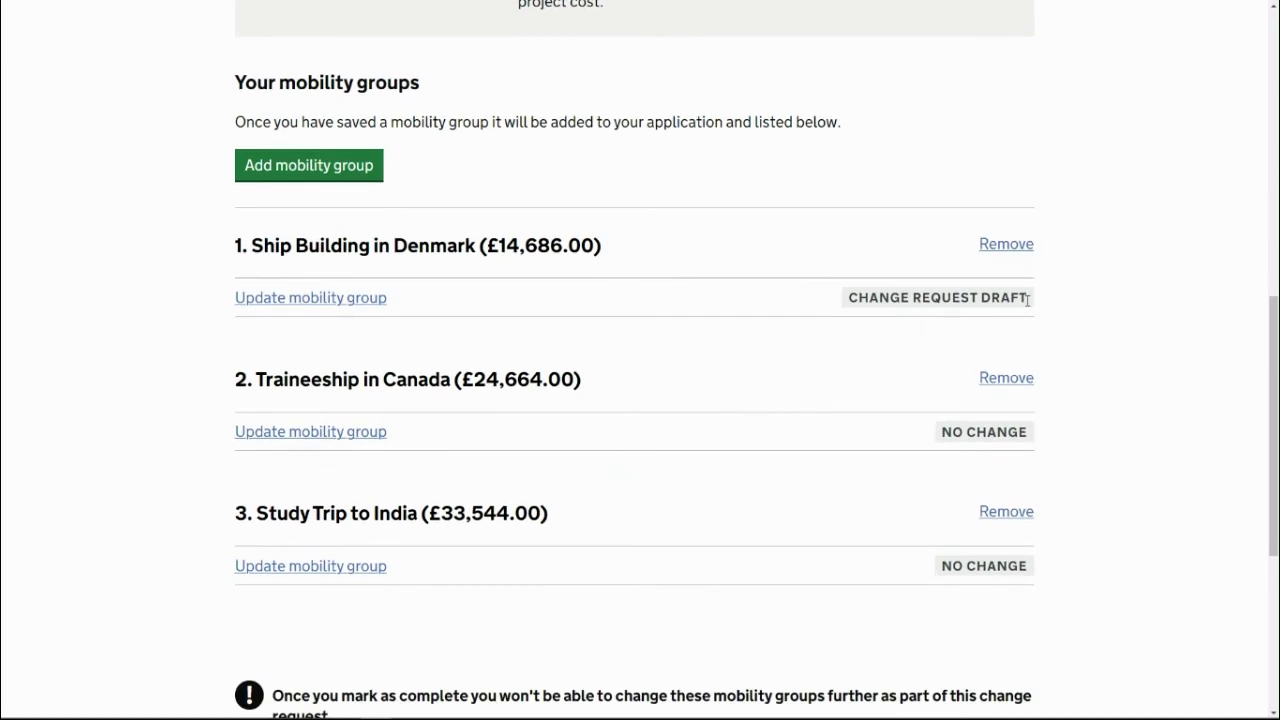
drag(1027, 300, 840, 297)
click(817, 310)
scroll(366, 563, down, 3)
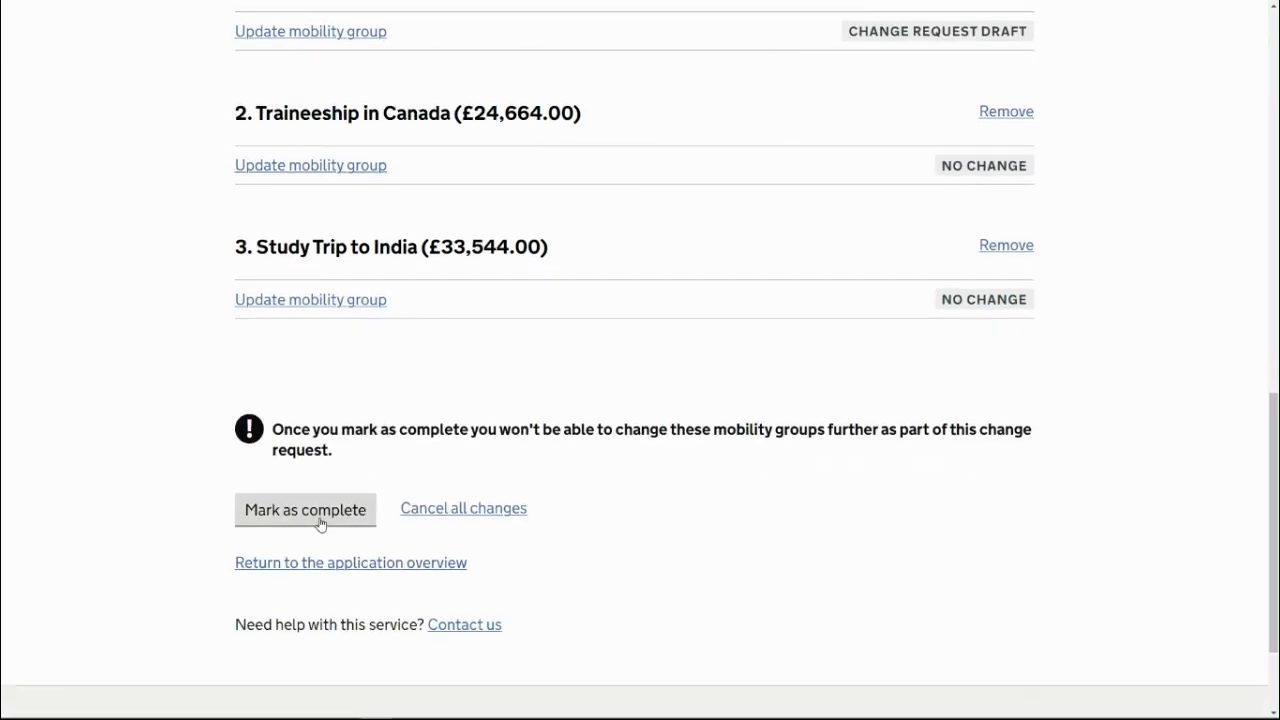
click(320, 524)
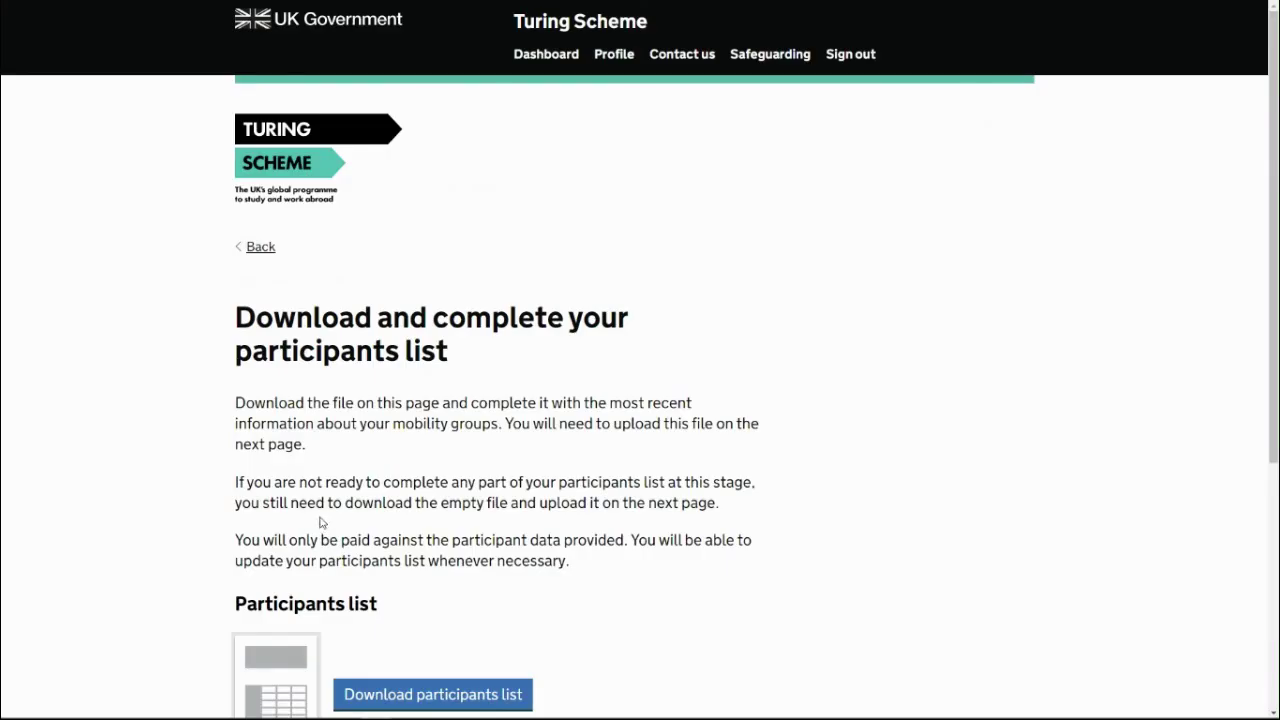
Download the participants list, open the workbook in Excel and enable editing
scroll(320, 524, down, 1)
scroll(294, 538, down, 1)
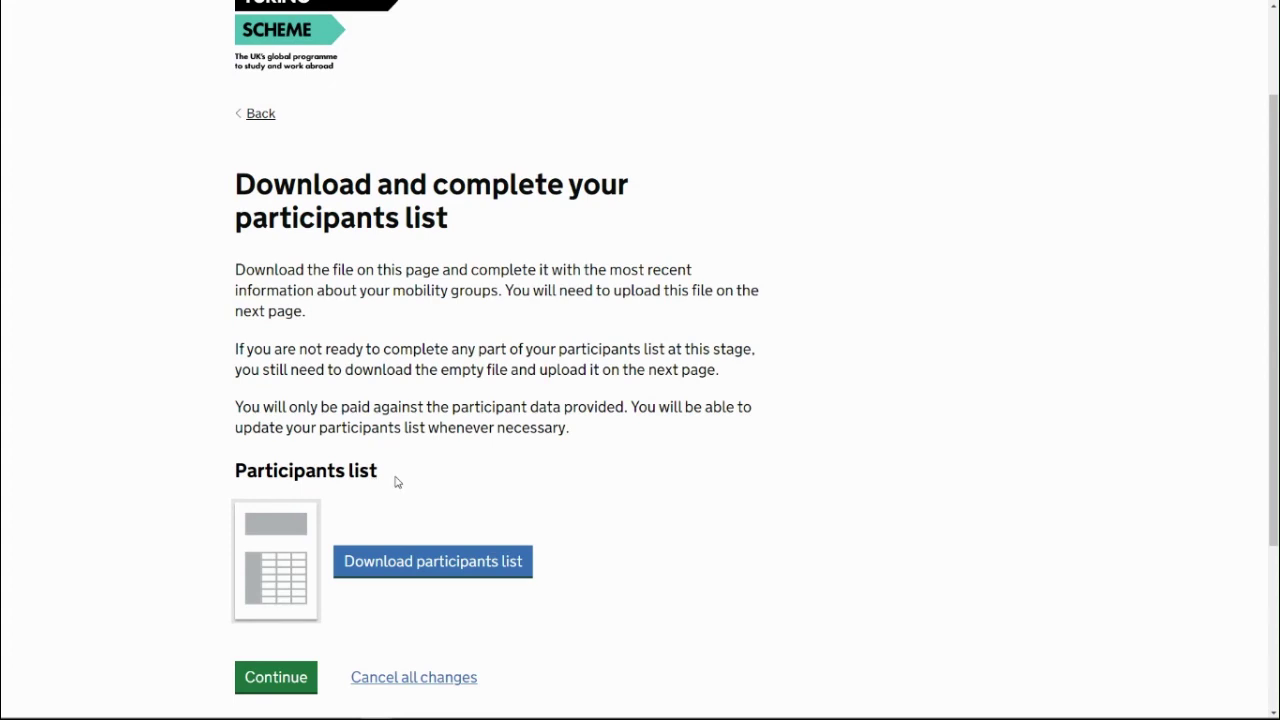
click(377, 566)
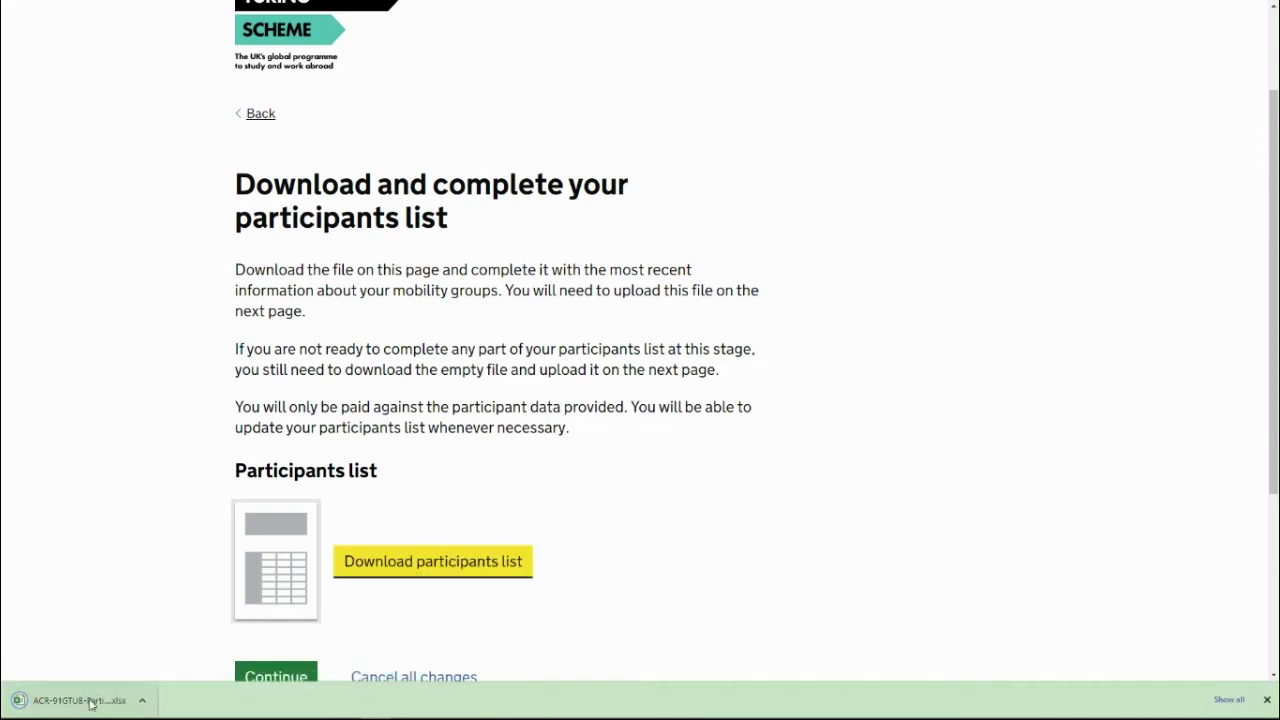
click(90, 703)
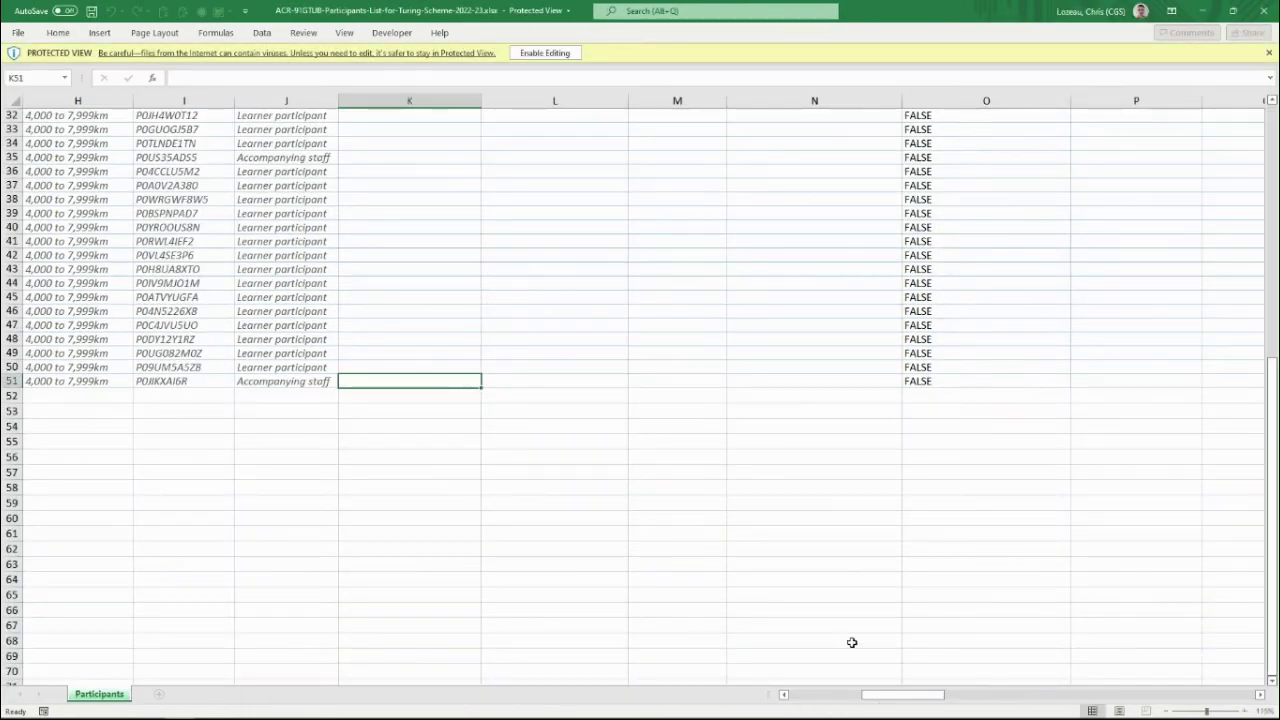
scroll(743, 563, up, 12)
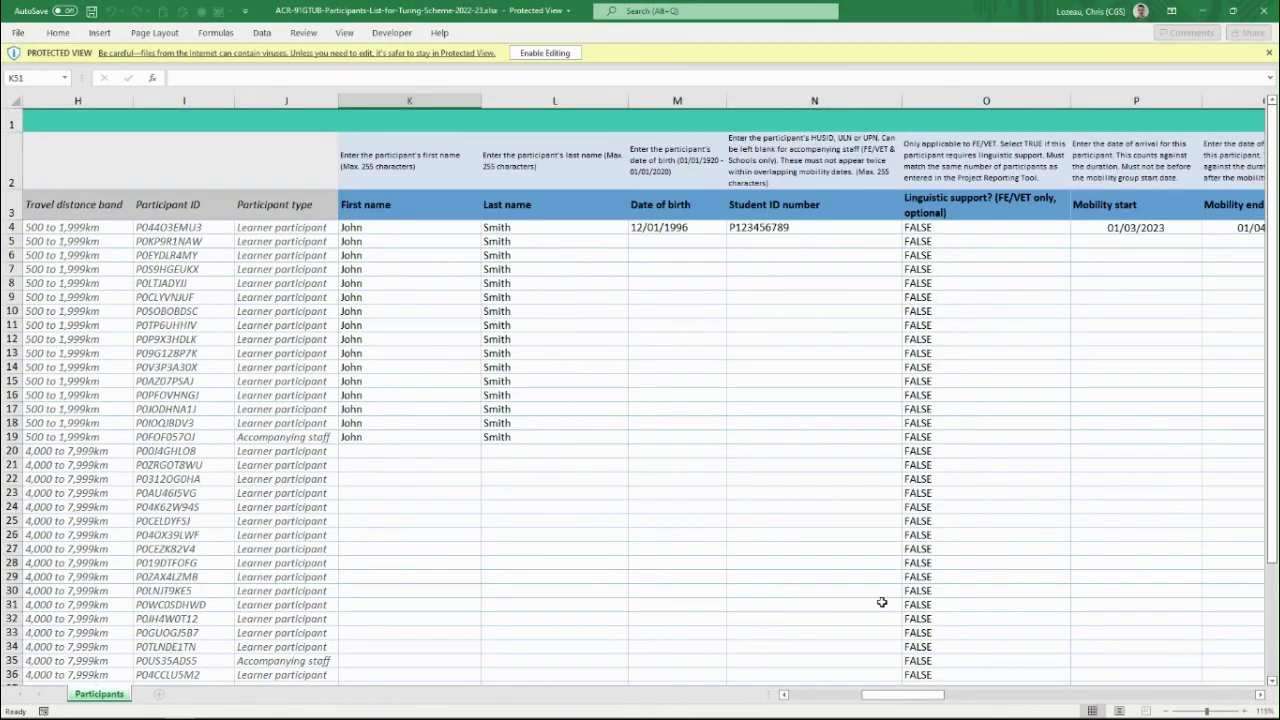
click(546, 55)
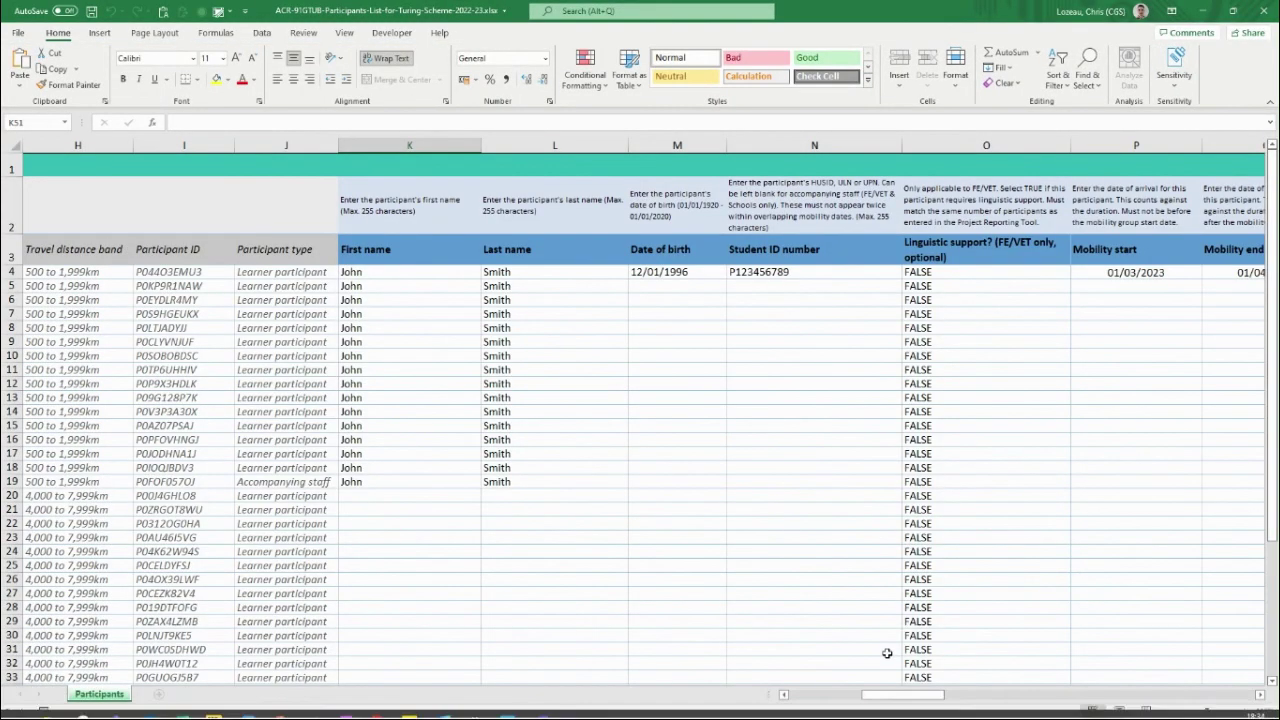
Examine the Remove participant? column with its instructions and the participant ID, type and name columns in the Participants sheet
drag(890, 700, 1205, 695)
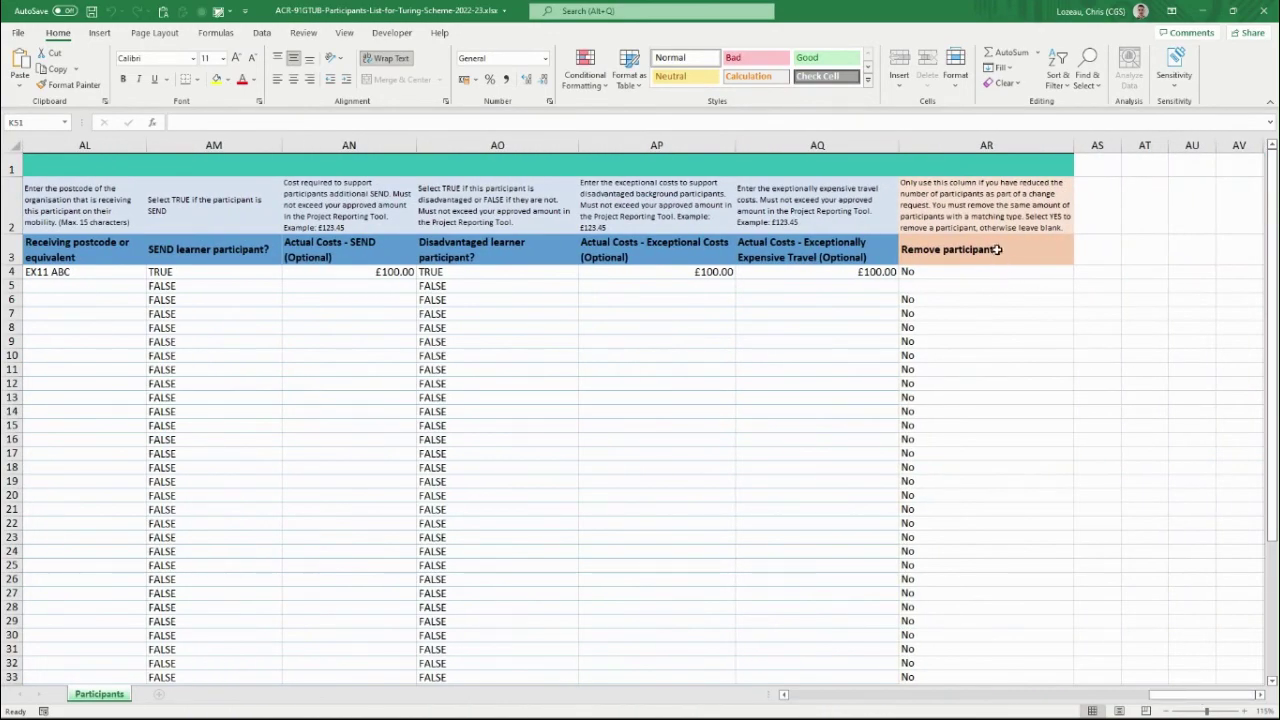
scroll(968, 380, down, 2)
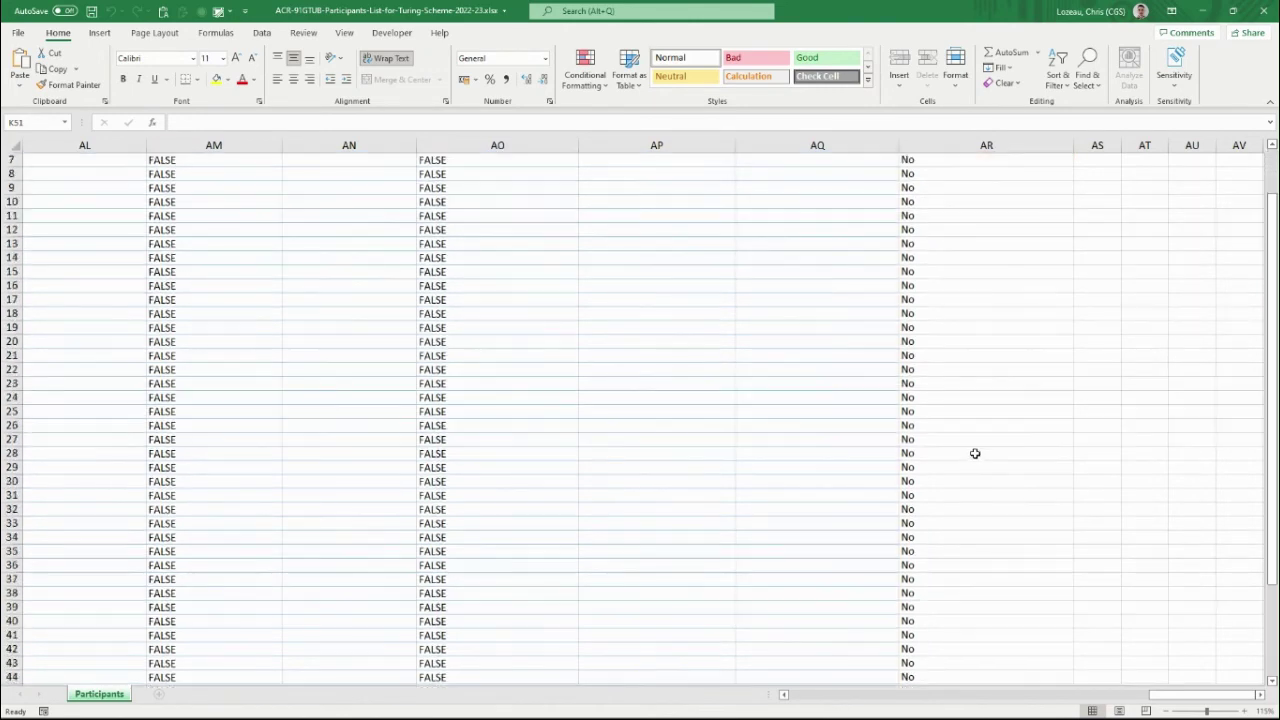
scroll(972, 390, up, 2)
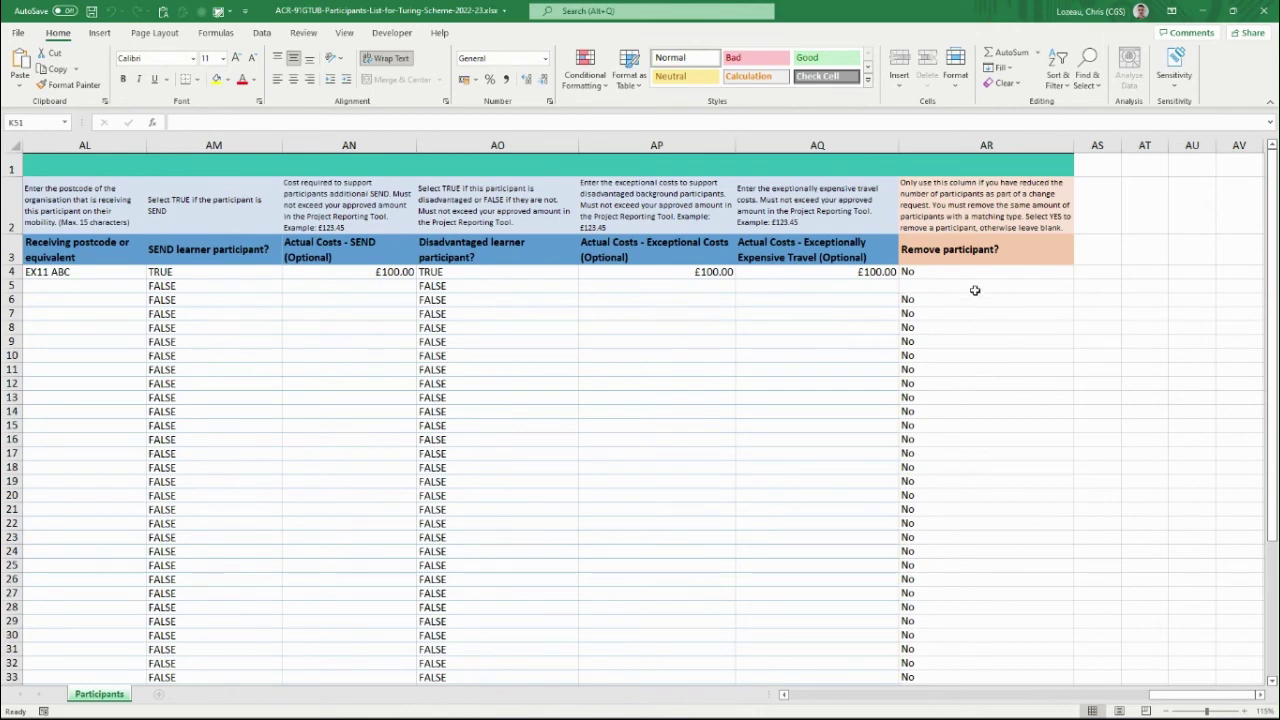
drag(1226, 698, 930, 698)
drag(914, 697, 934, 690)
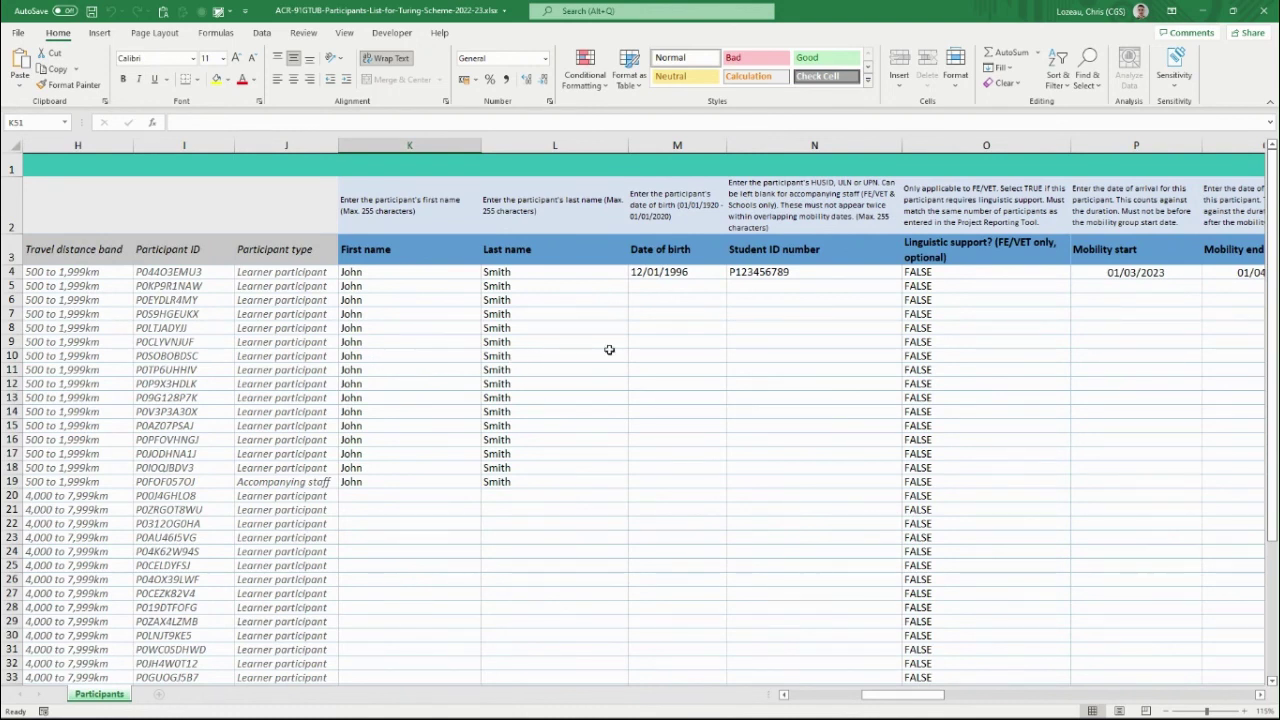
drag(895, 696, 880, 702)
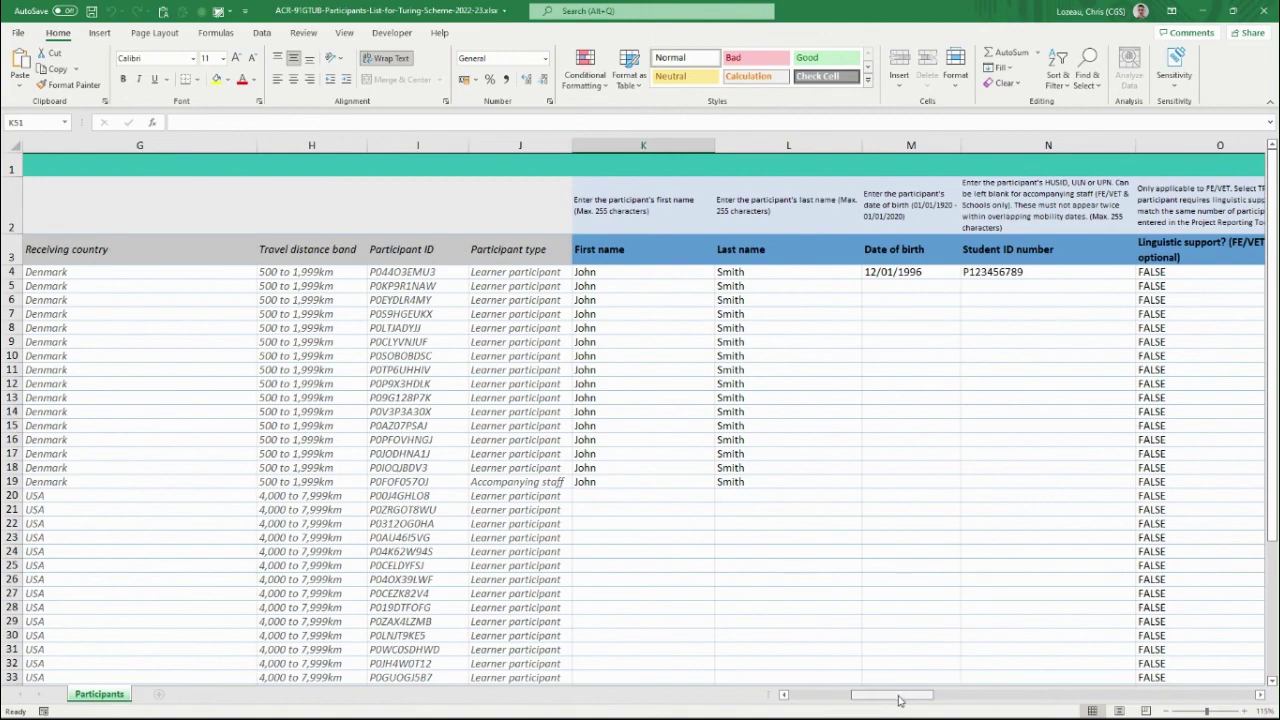
Set Remove participant? to YES for the two participants in rows 4 and 5
drag(898, 700, 1233, 674)
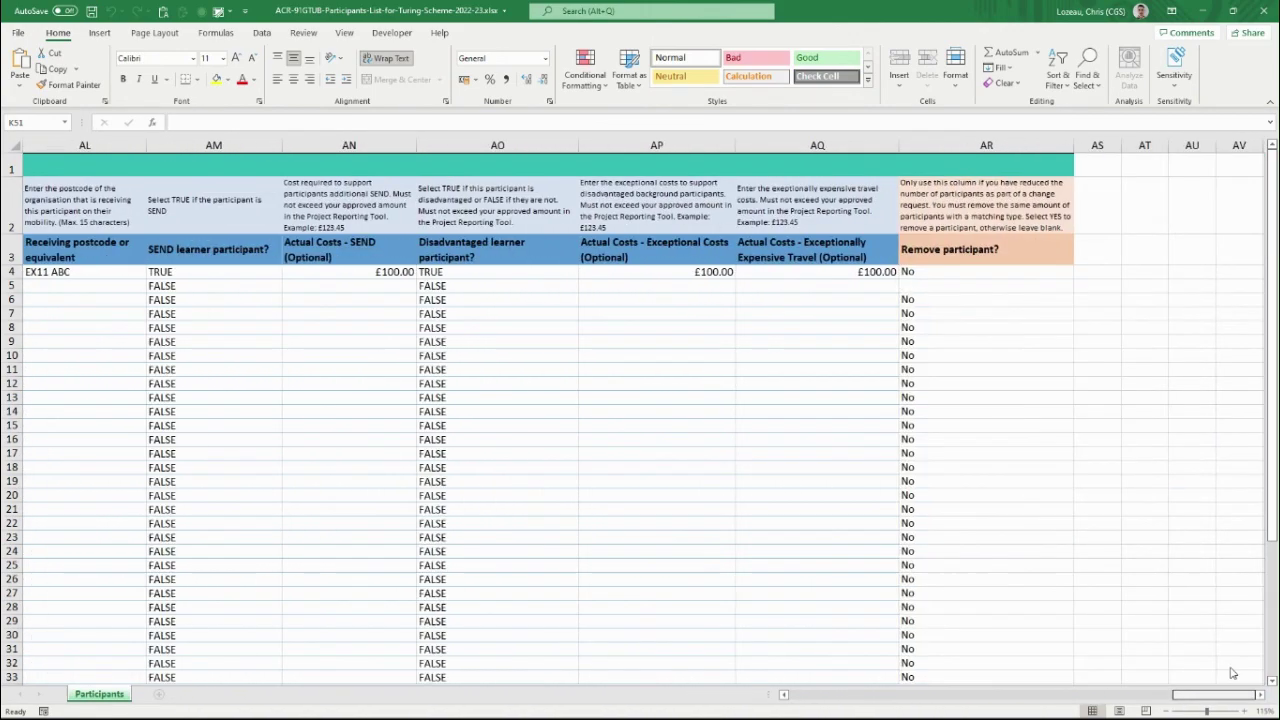
click(1059, 273)
click(1079, 272)
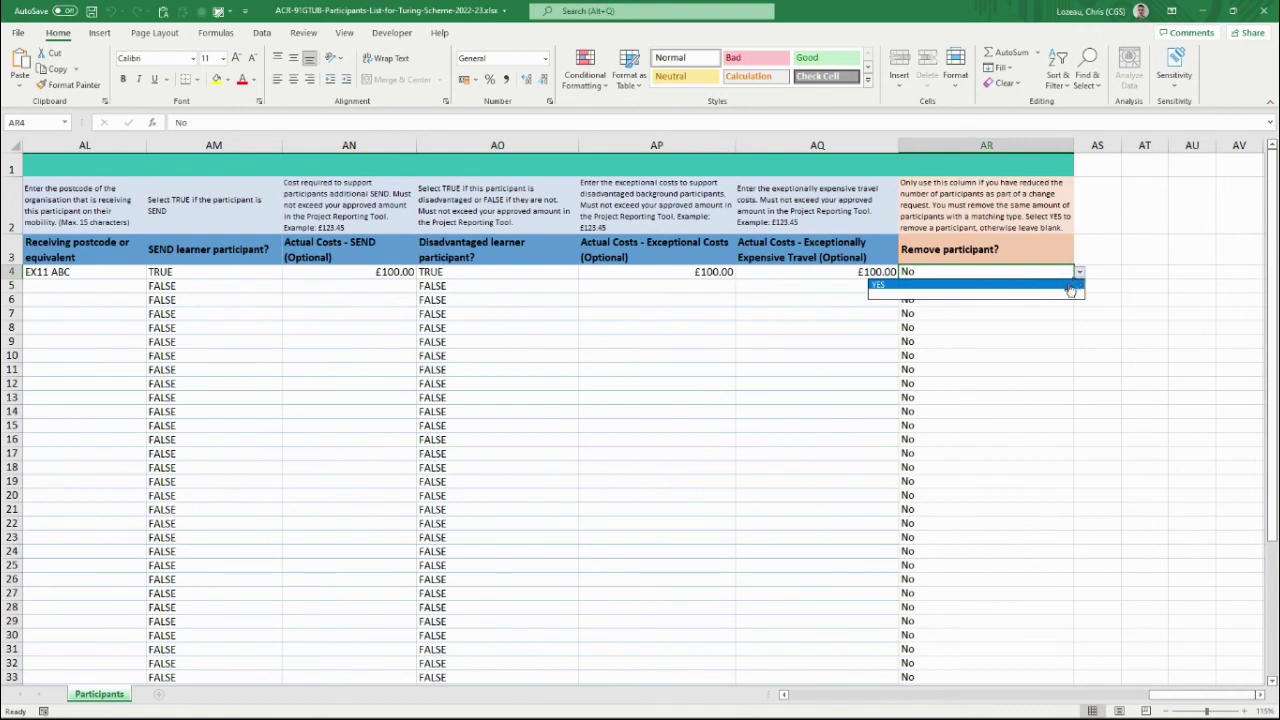
click(1069, 286)
click(1062, 287)
click(1079, 286)
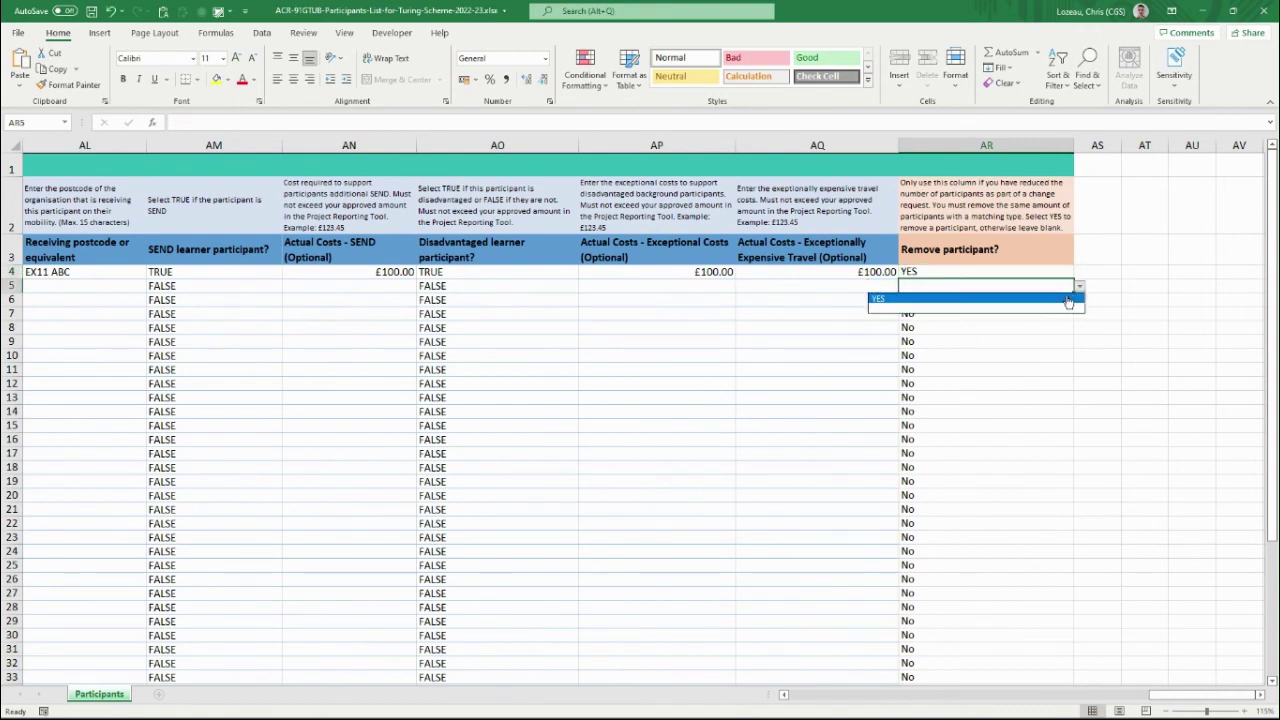
click(1068, 300)
Save the participants workbook and close it, returning to the Turing Scheme page in the browser
click(1036, 278)
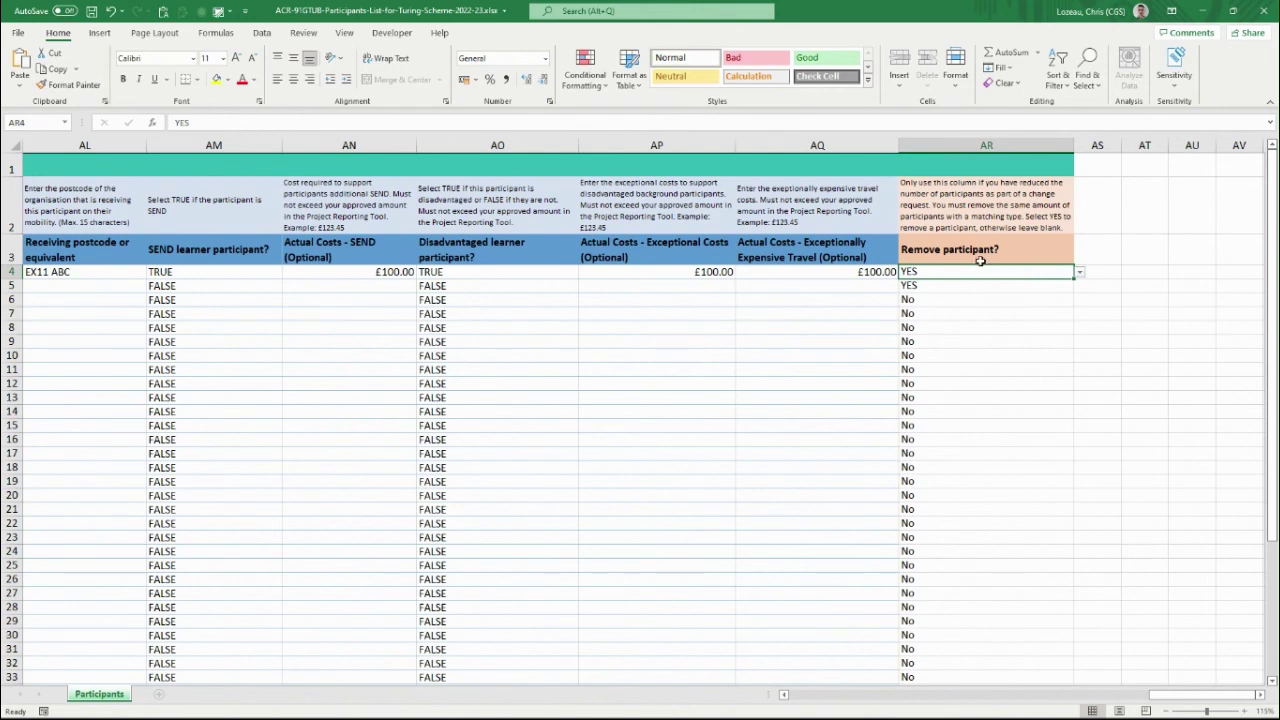
key(ctrl+s)
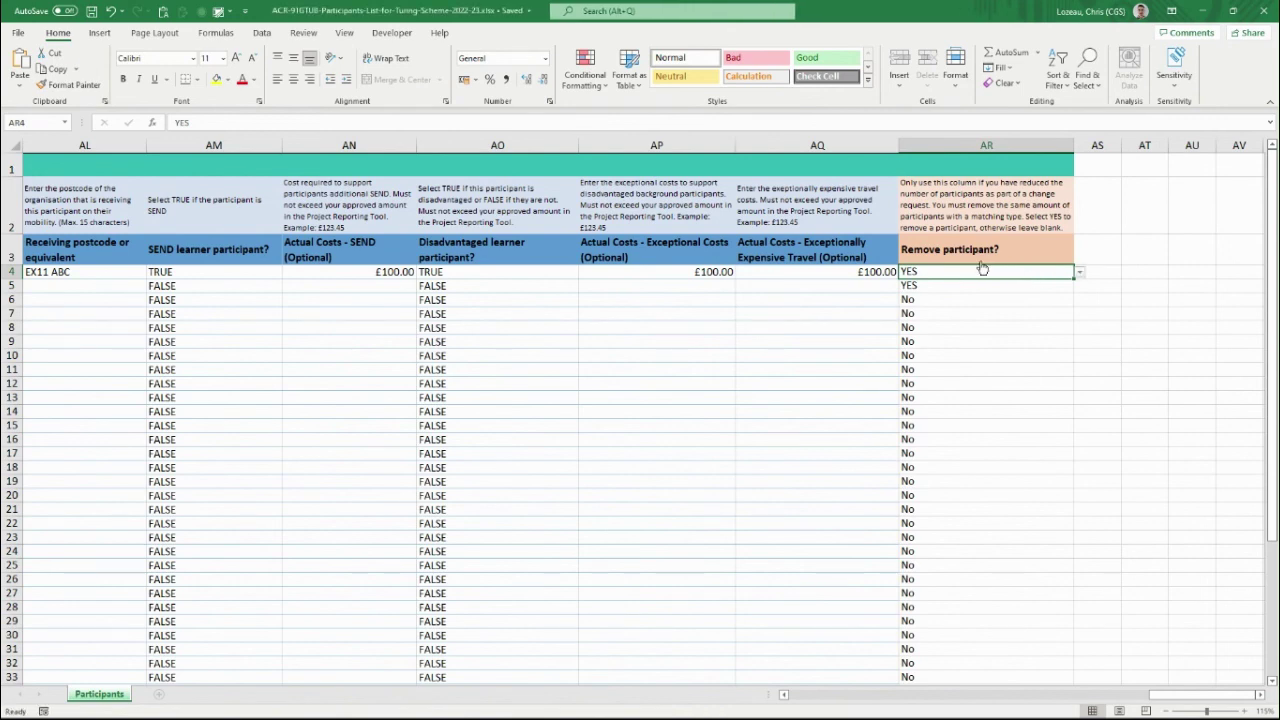
click(1263, 12)
click(1263, 12)
click(1263, 12)
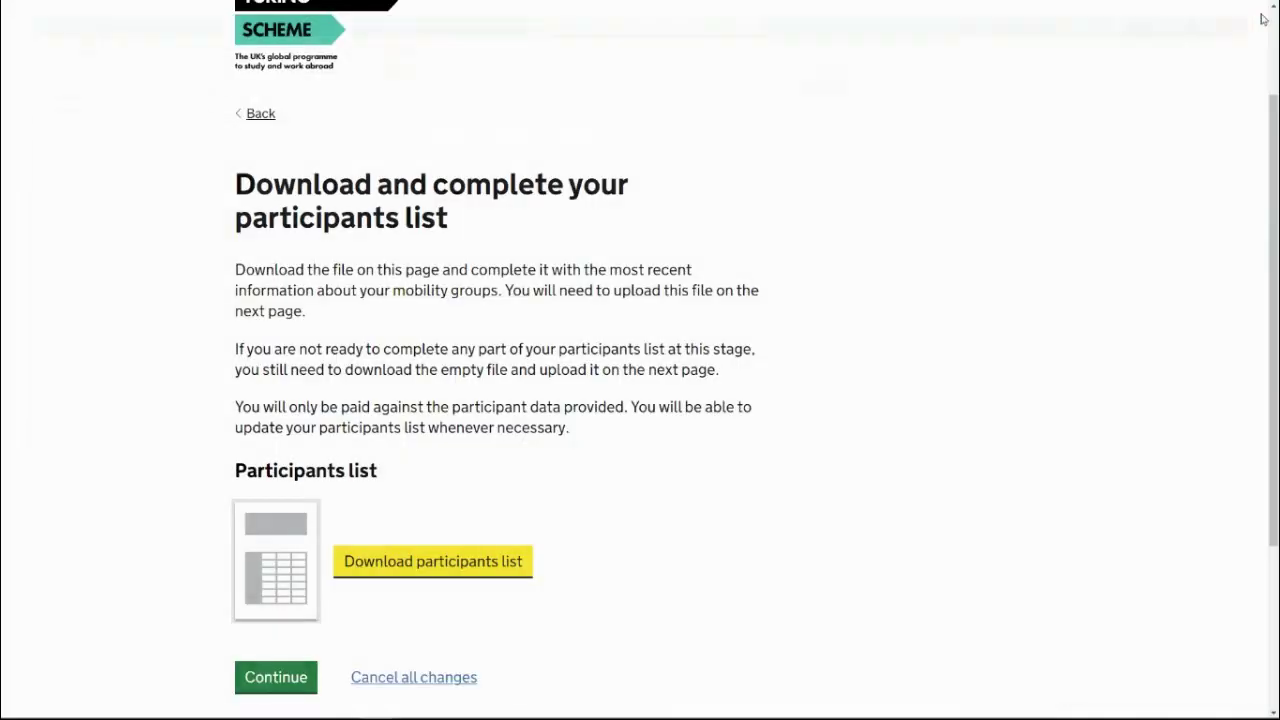
Upload ACR-91GTUB-Participants-List-for-Turing-Scheme-2022-23.xlsx from the My Participants folder as the participants list and save it
click(293, 677)
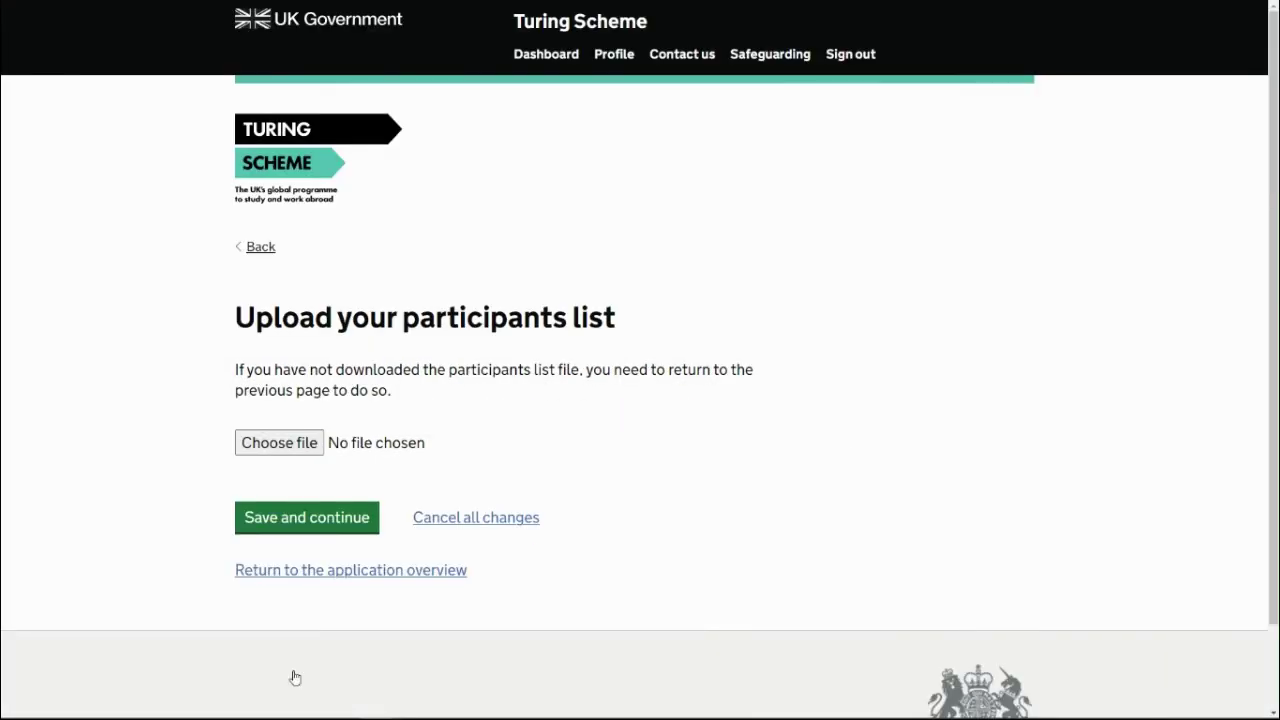
click(290, 443)
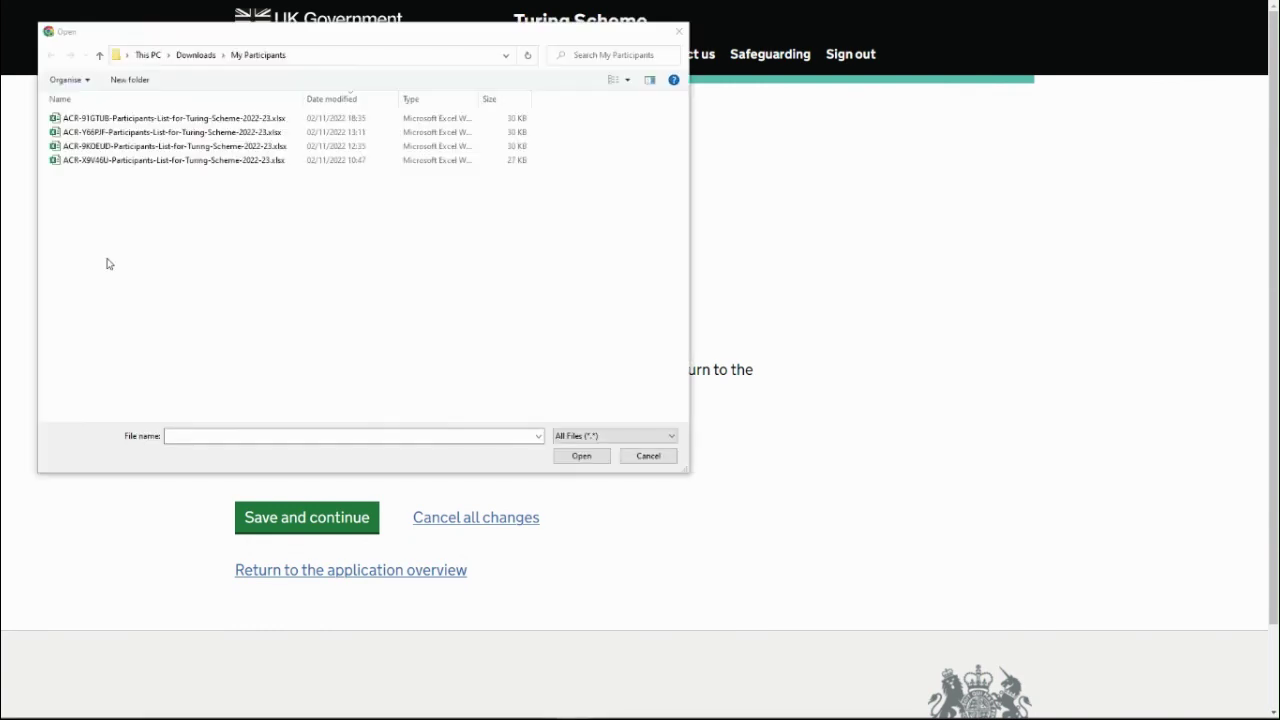
click(104, 120)
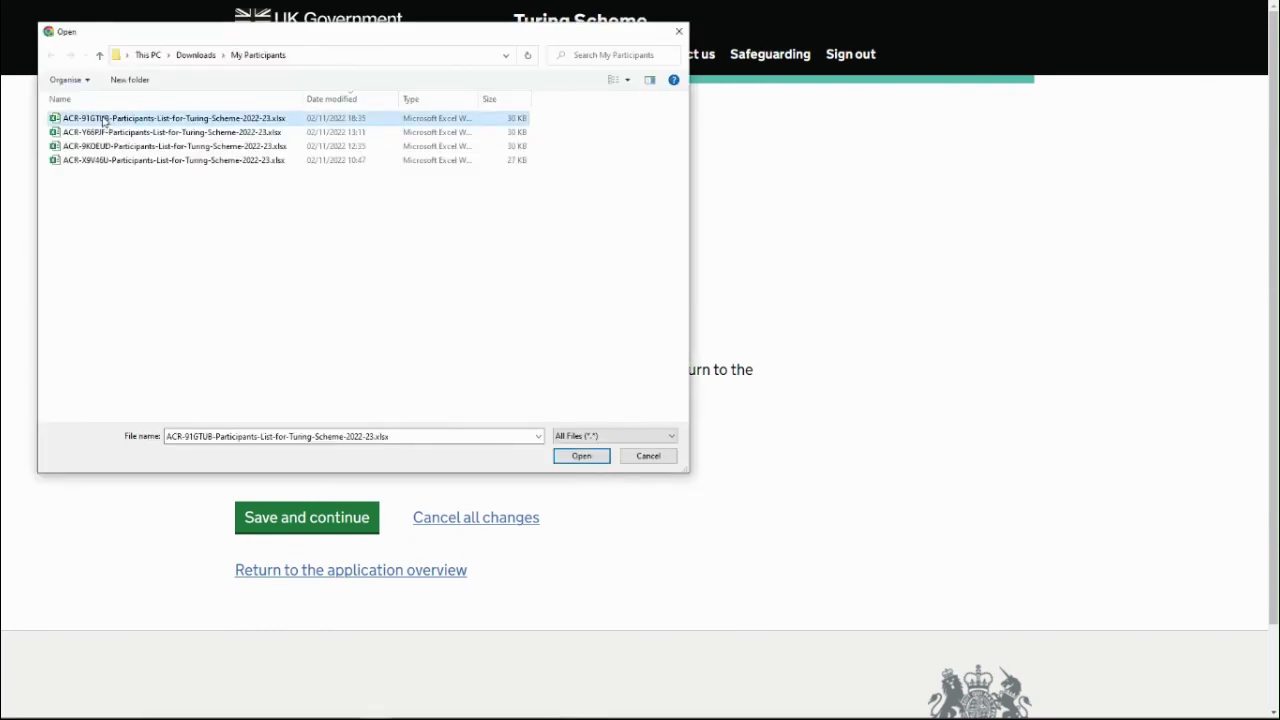
double_click(104, 120)
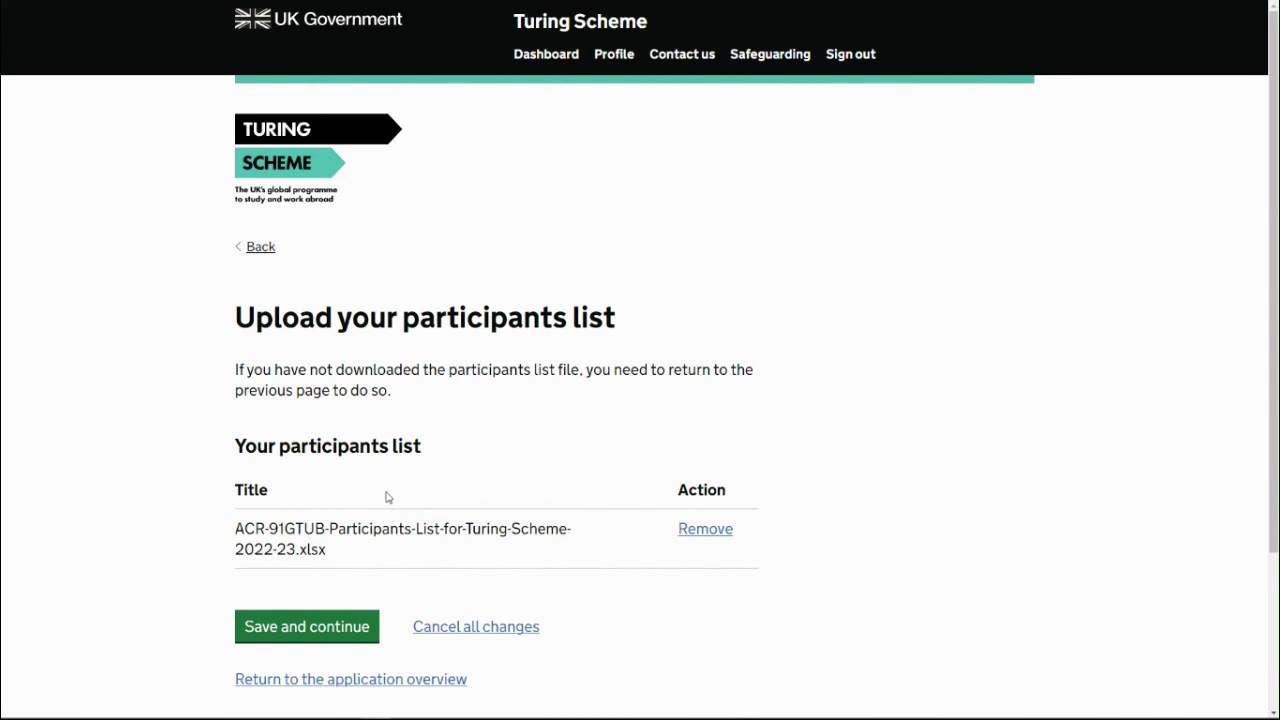
click(346, 636)
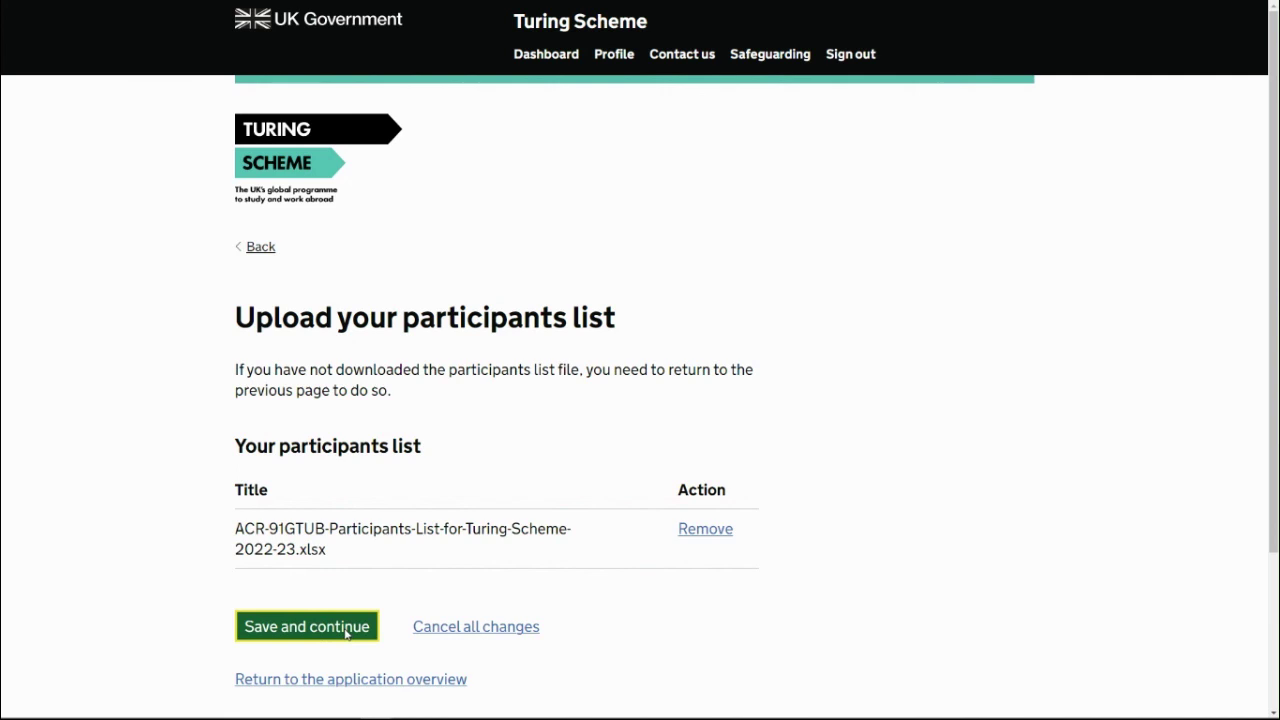
Check the change request's mobility group answers, including total learner participants, and the attached participants list, then submit the request
scroll(266, 523, down, 2)
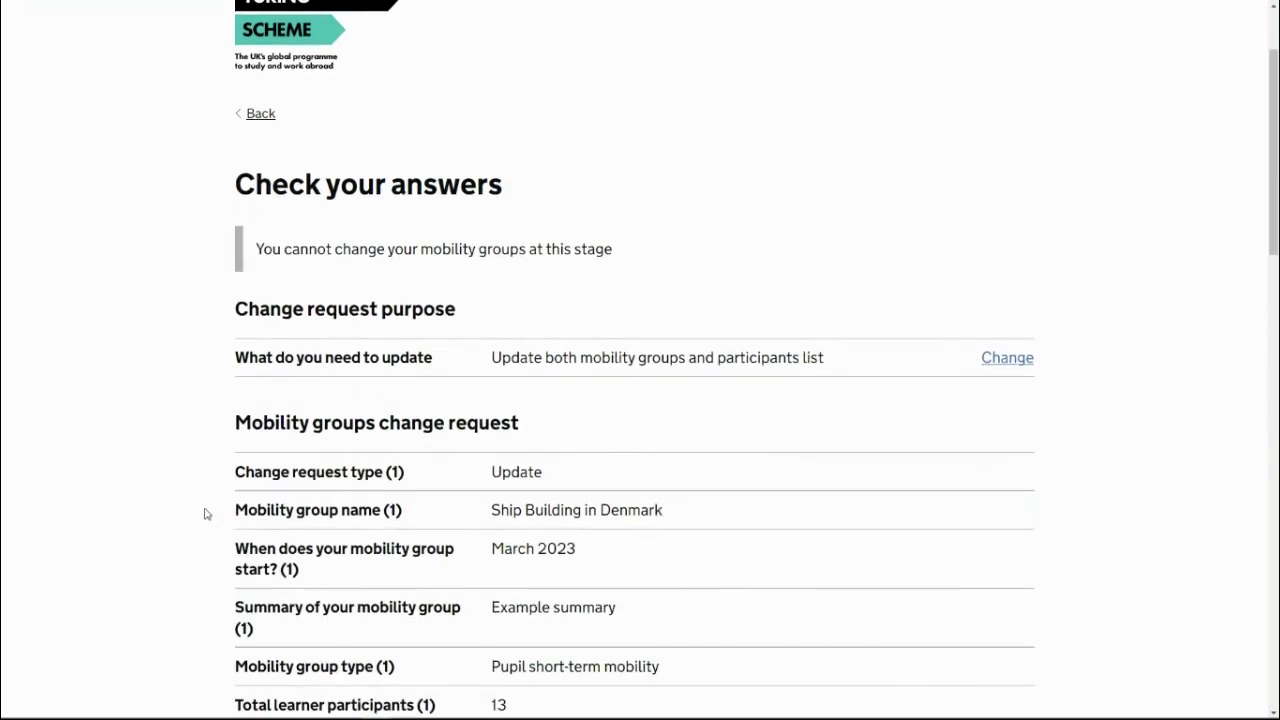
scroll(200, 510, down, 2)
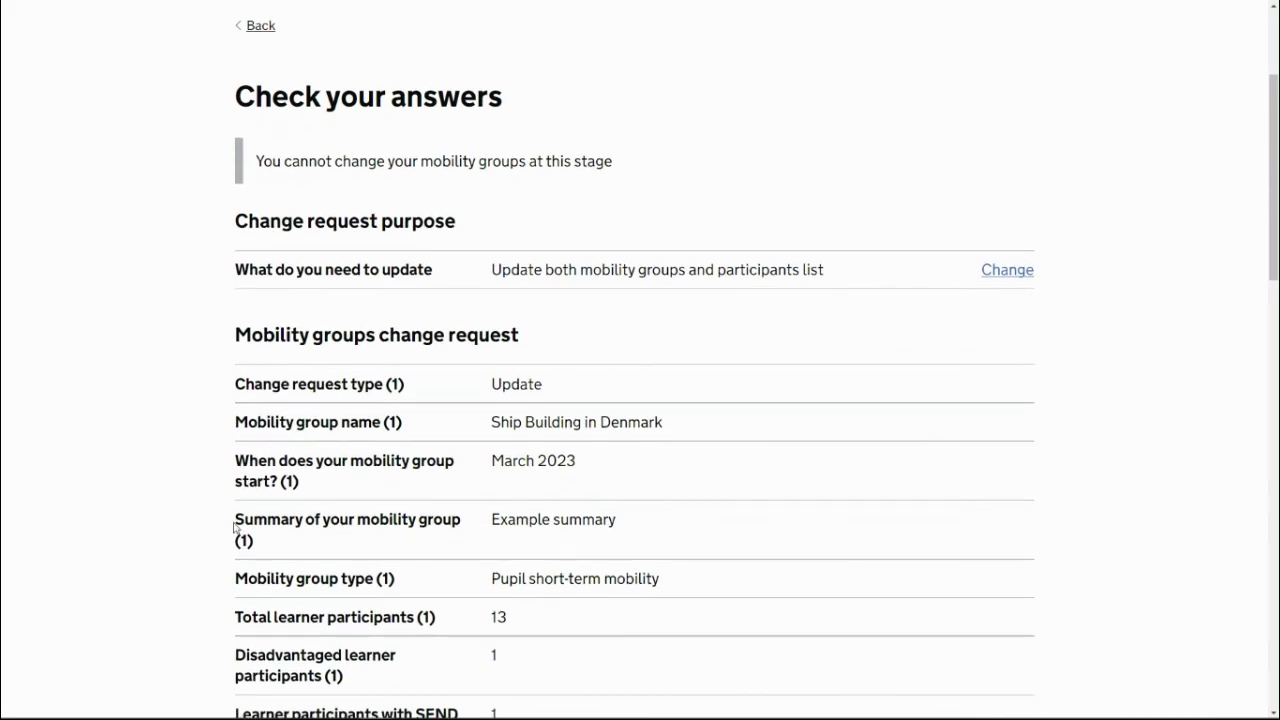
drag(506, 617, 493, 617)
click(528, 611)
scroll(611, 377, down, 6)
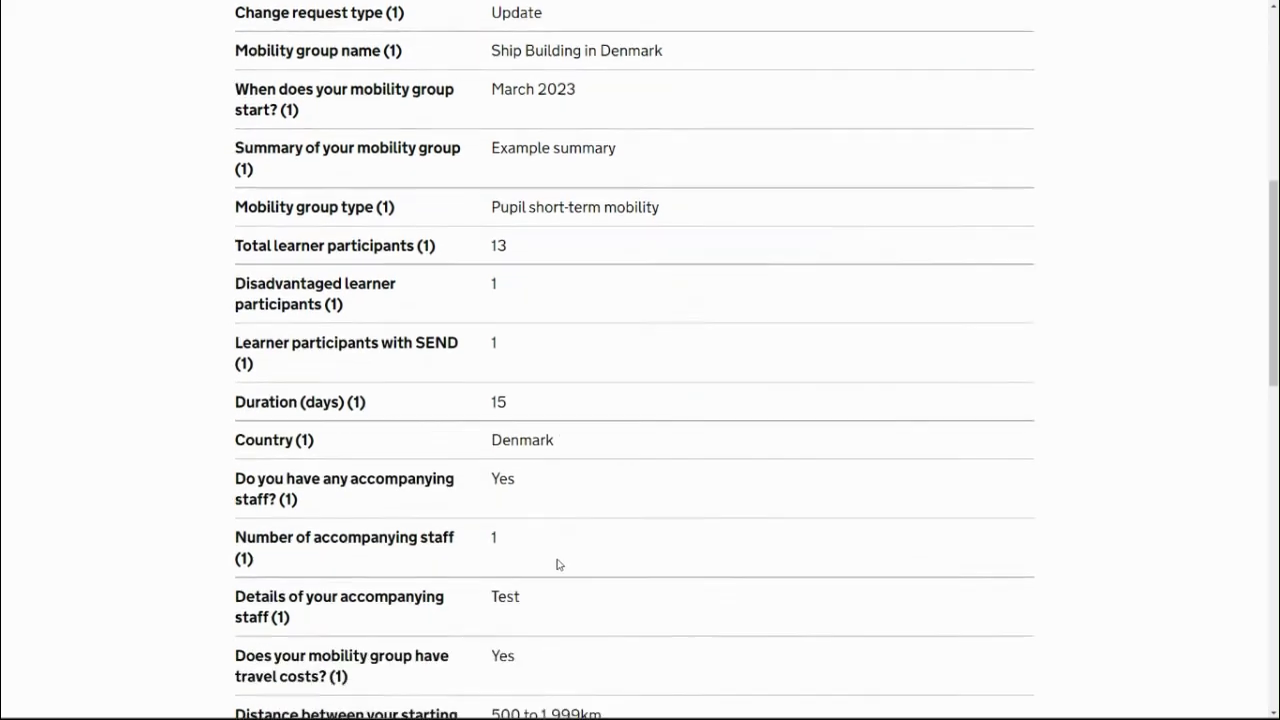
scroll(557, 563, down, 7)
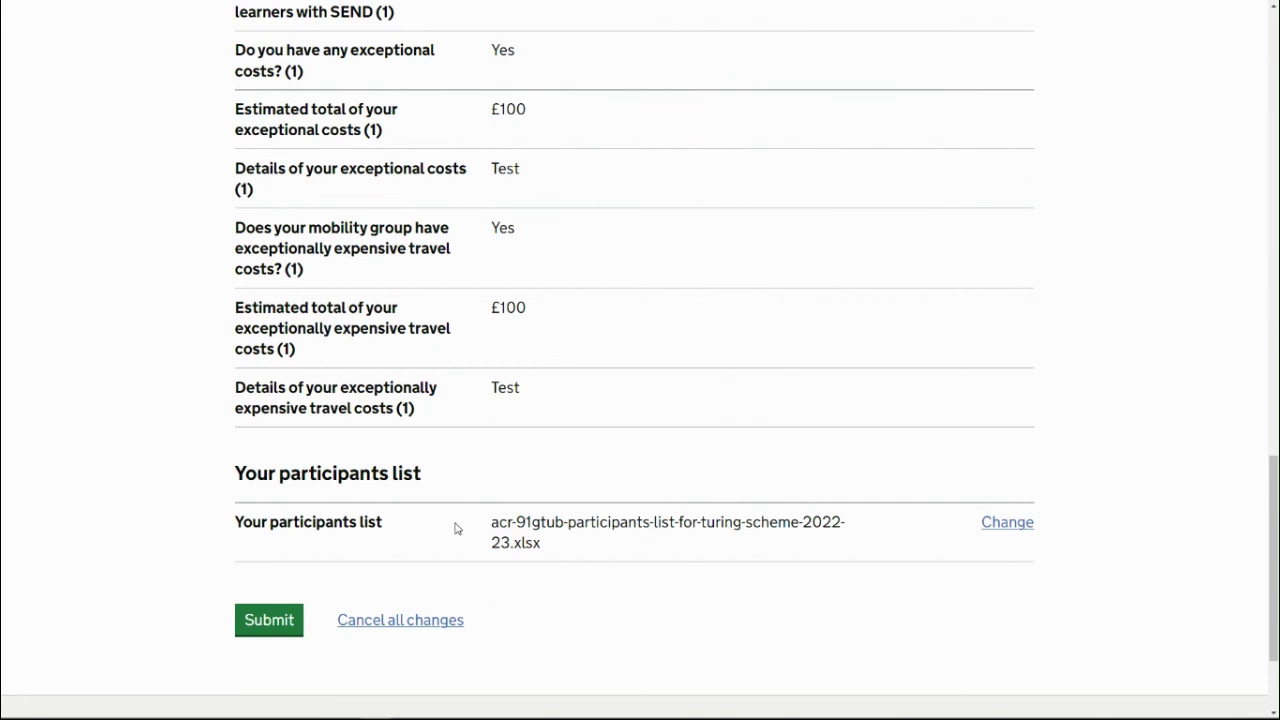
click(290, 622)
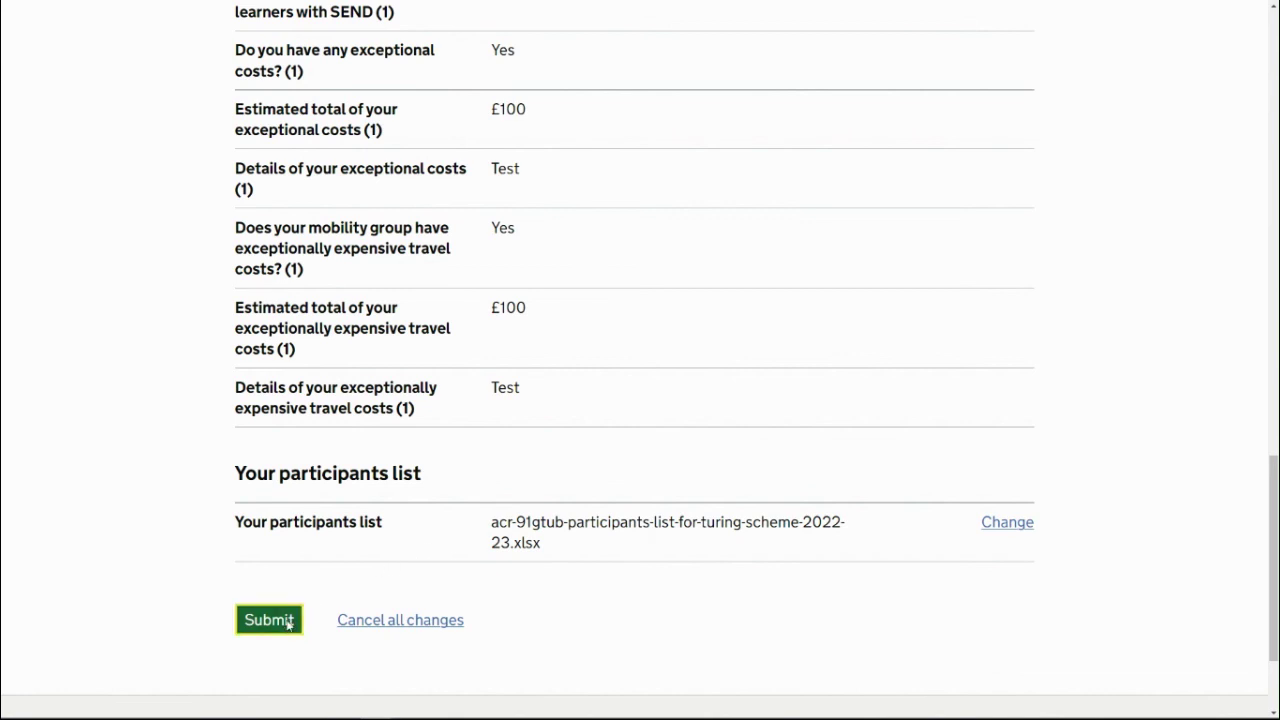